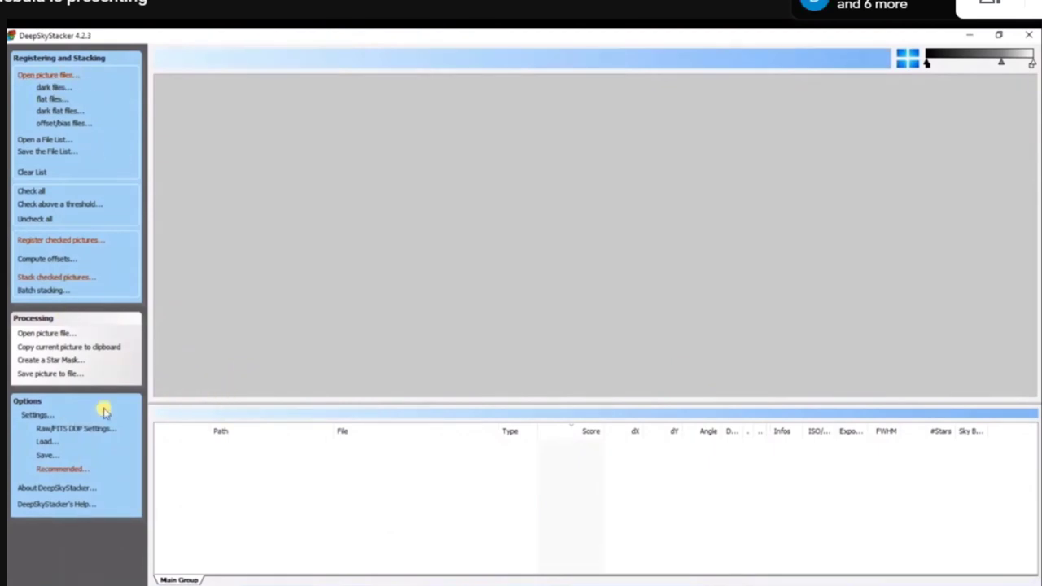
- Open the stacking parameters and examine the comet stacking options
left_click(31, 417)
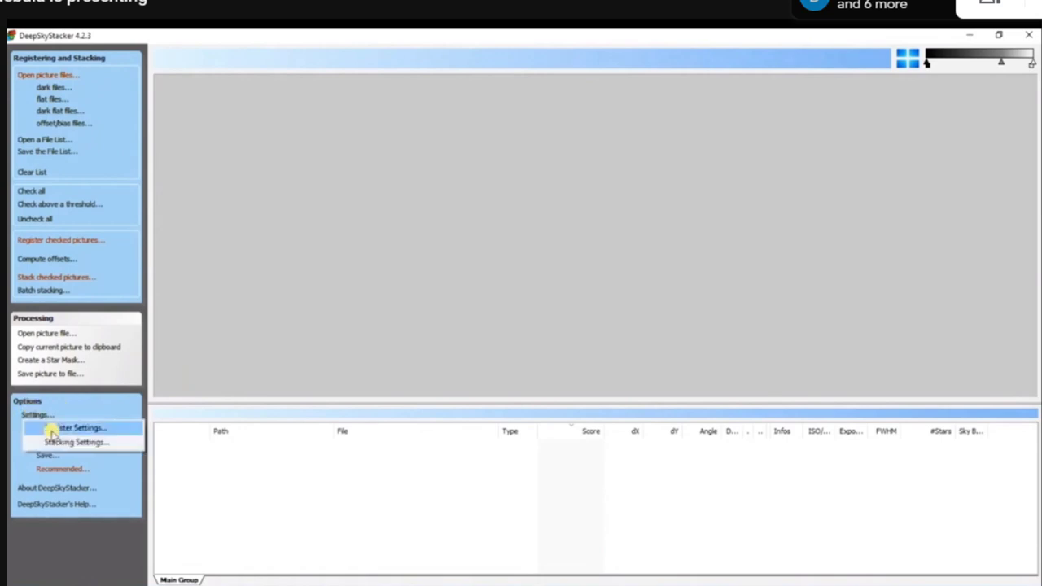
left_click(57, 442)
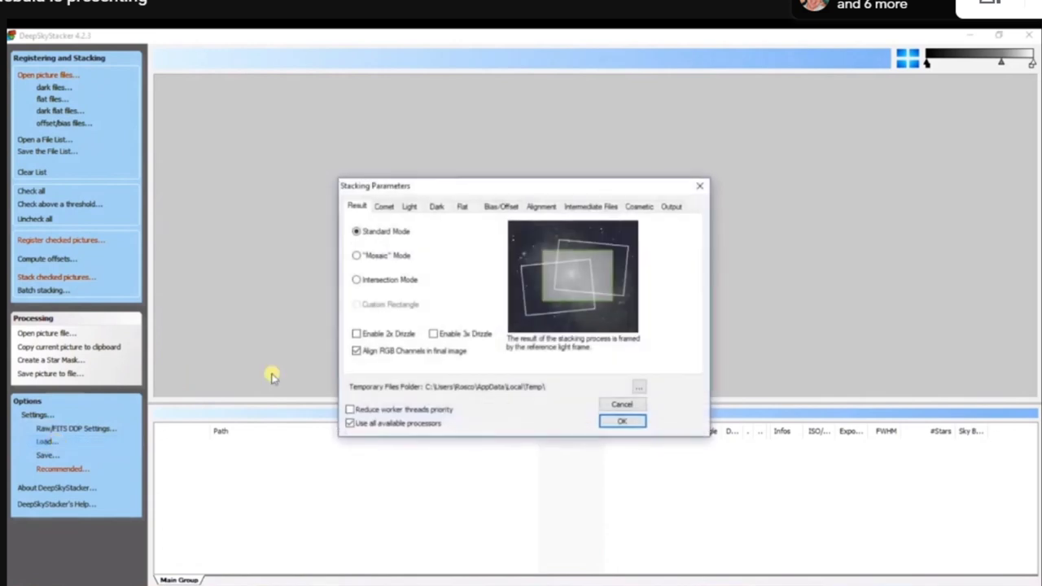
left_click(386, 207)
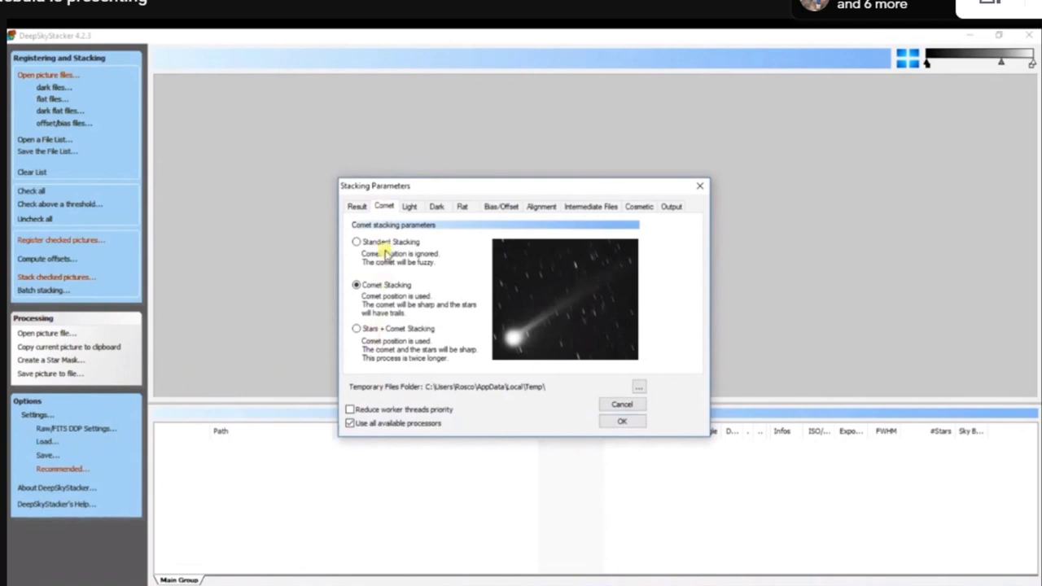
mouse_move(795, 416)
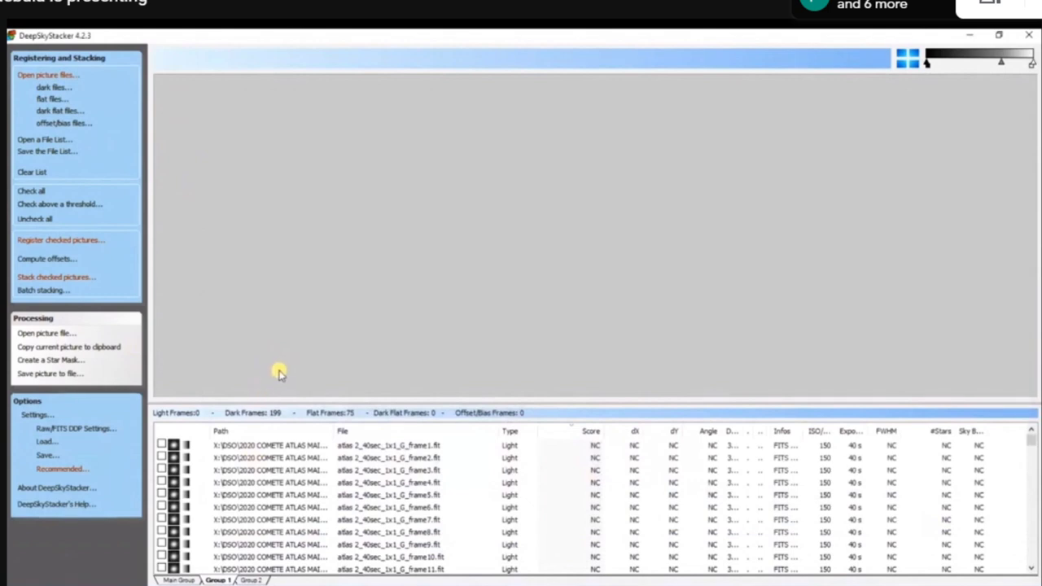
mouse_move(1015, 482)
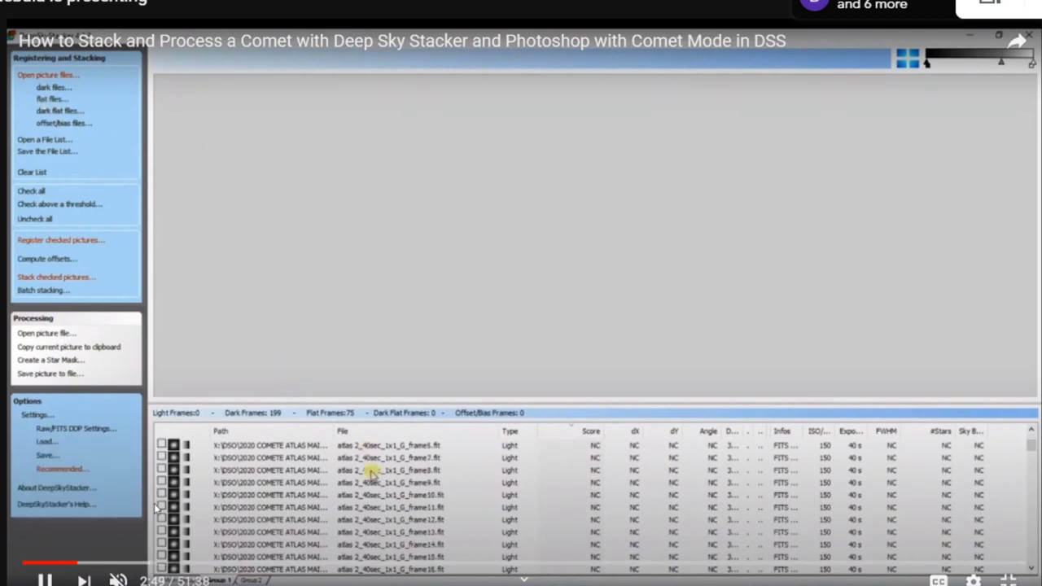
left_click_drag(81, 563, 87, 565)
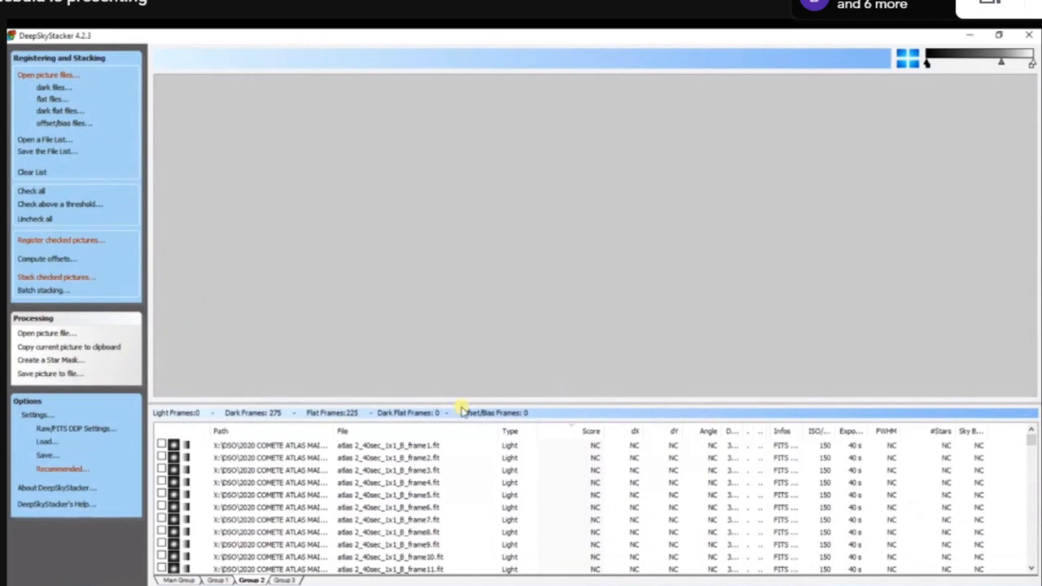
- Look through the frame groups, return to the Main Group and check all the loaded frames for processing
left_click(178, 580)
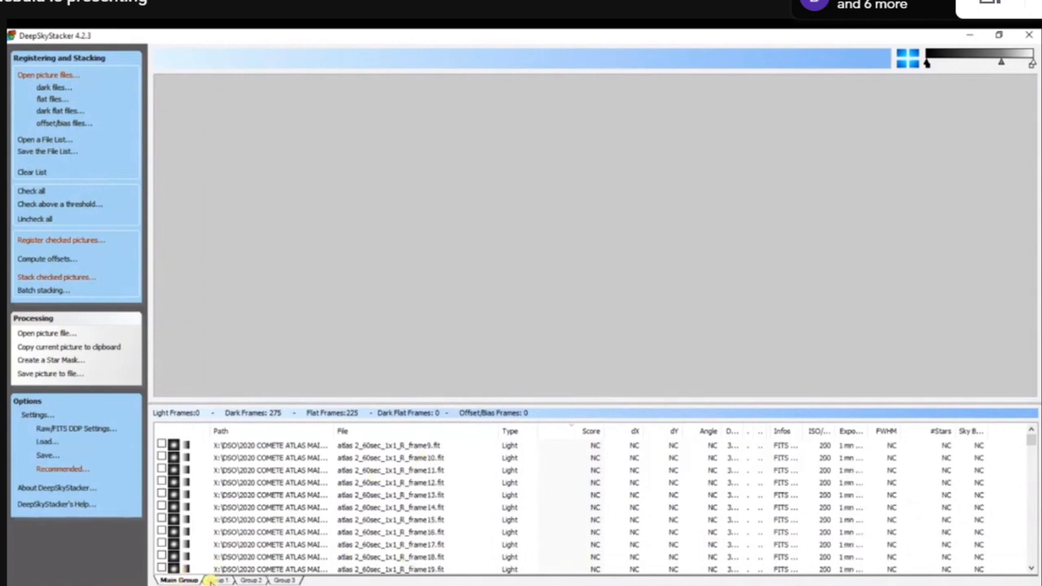
left_click(252, 579)
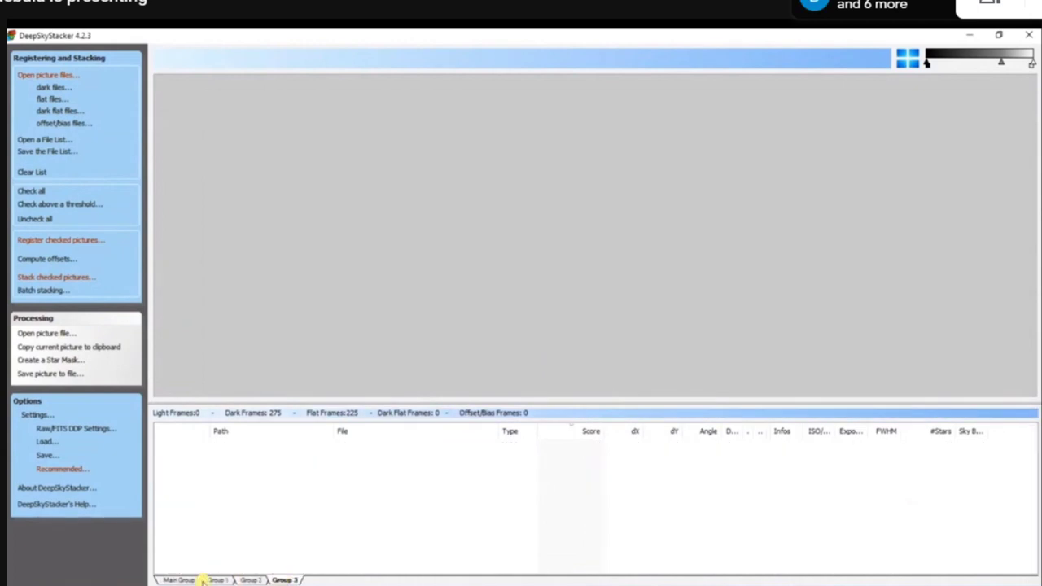
left_click(175, 580)
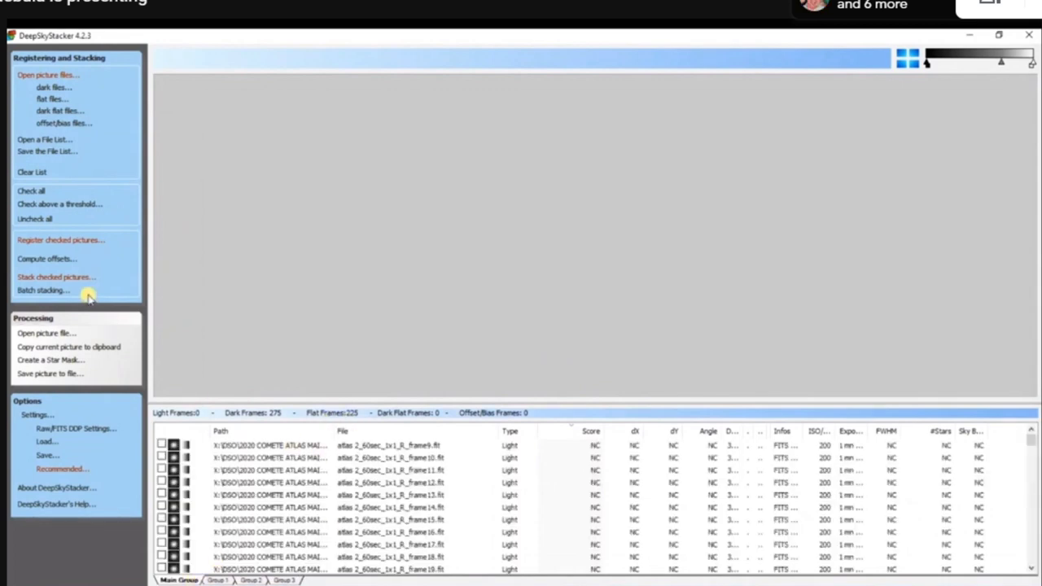
left_click(30, 192)
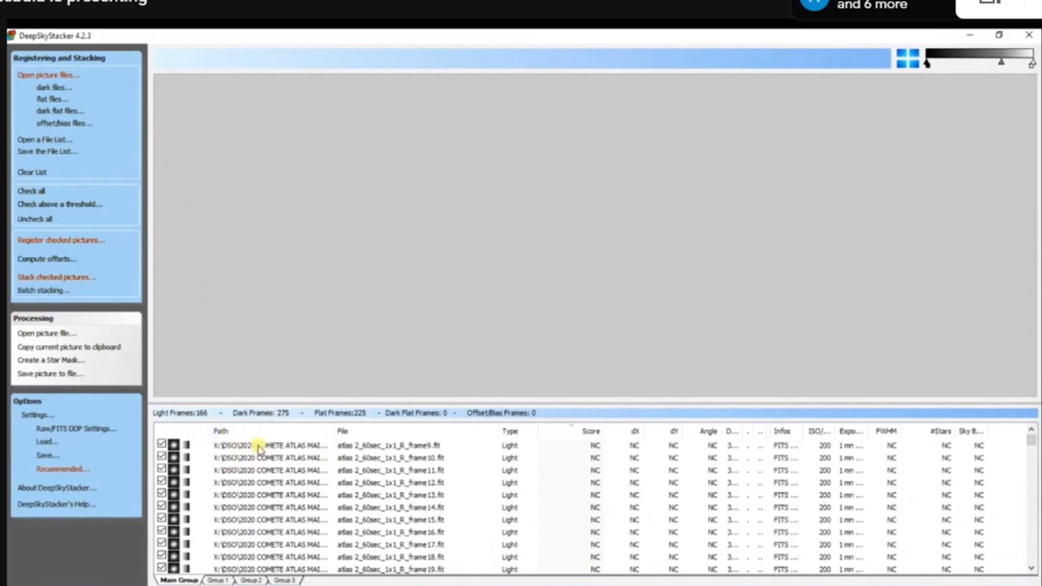
- Open atlas 2_60sec_1x1_R_frame9.fit in Edit Comet Mode and choose to register all the light frames
left_click(259, 447)
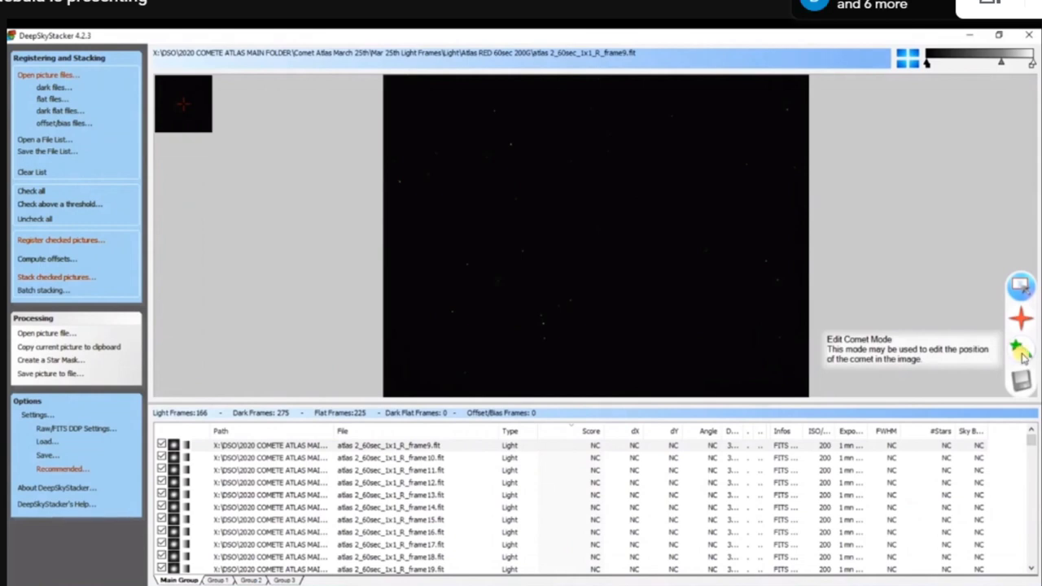
left_click(1023, 354)
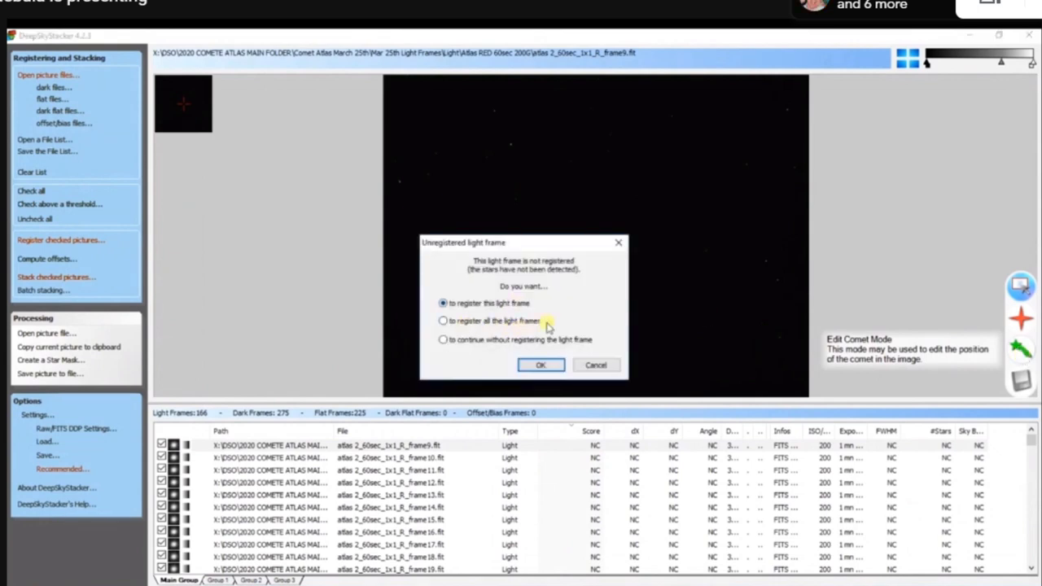
left_click(445, 323)
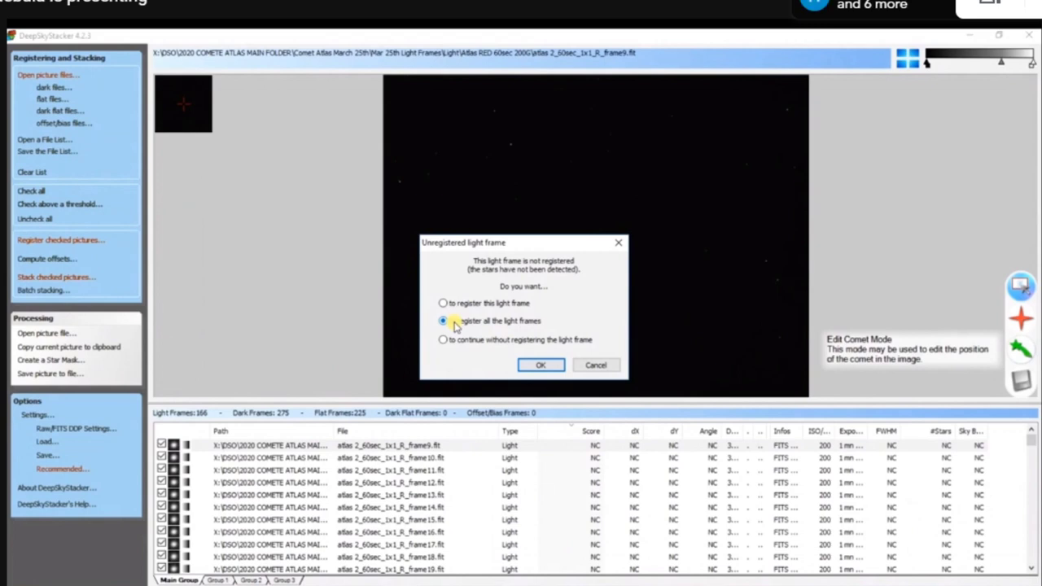
left_click(537, 365)
- Enable Register already registered pictures, accept the recommended settings and start the registration
left_click(441, 256)
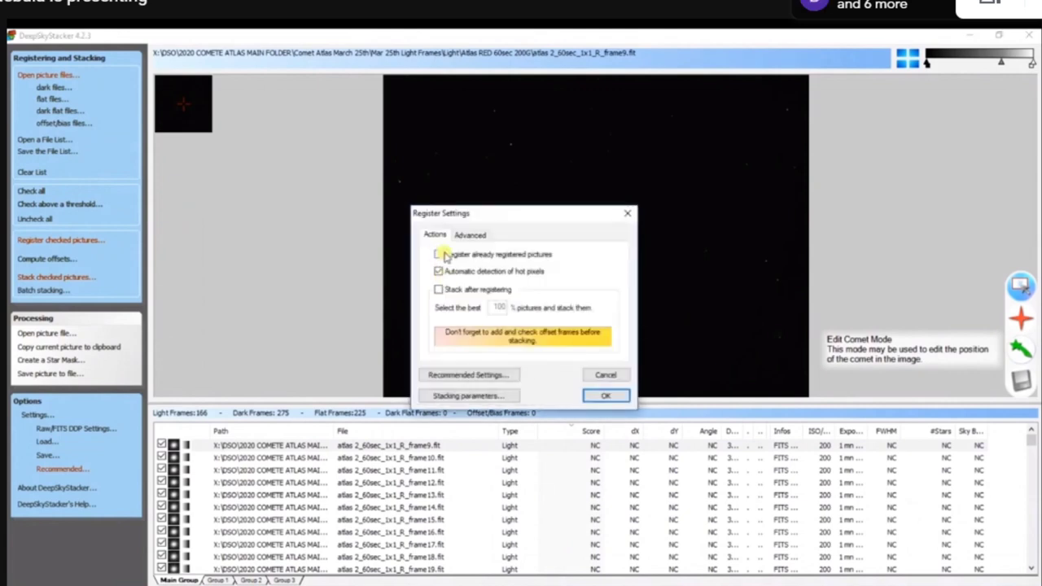
left_click(502, 375)
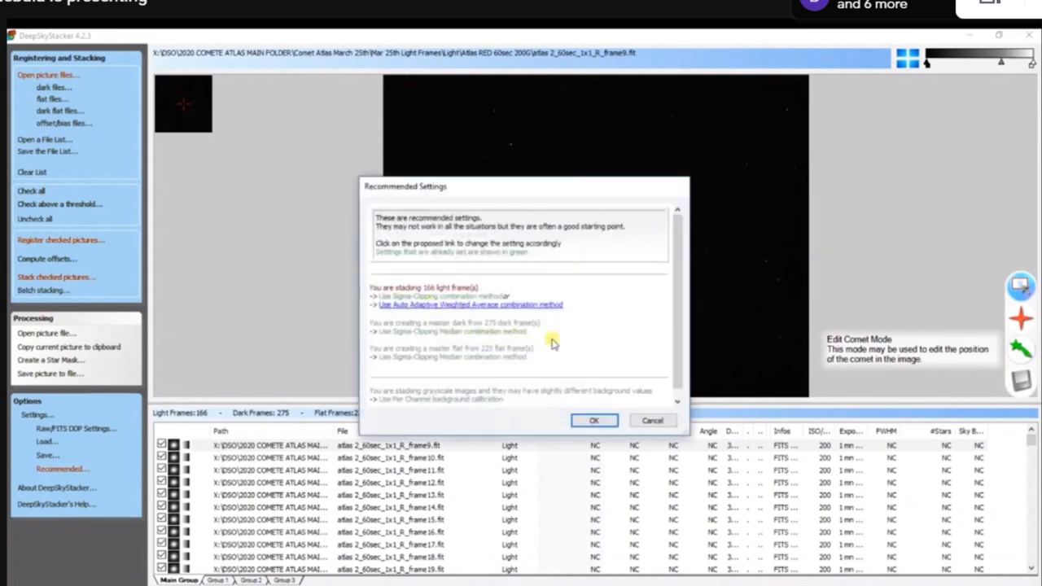
left_click(595, 423)
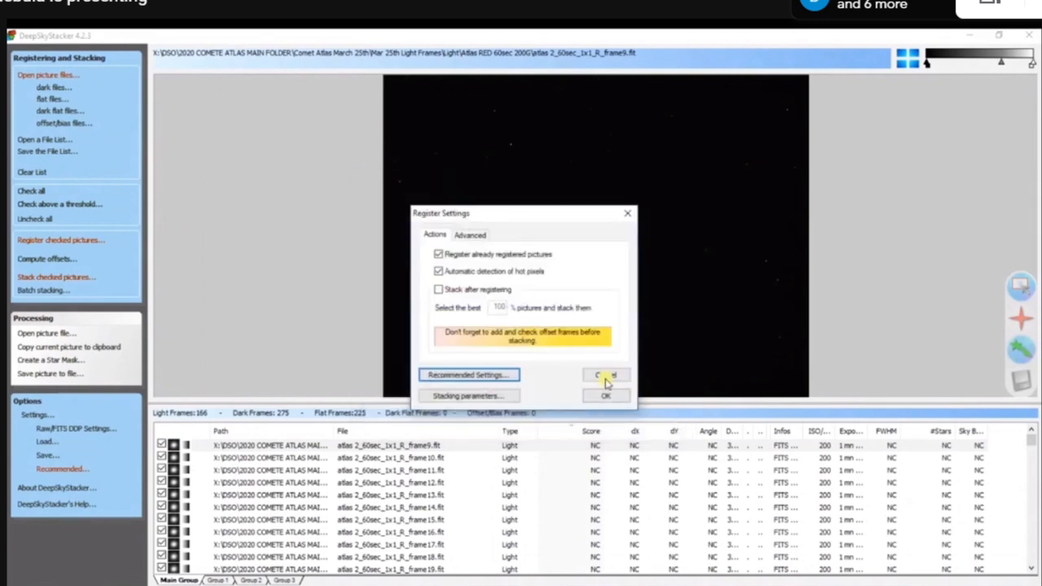
left_click(605, 397)
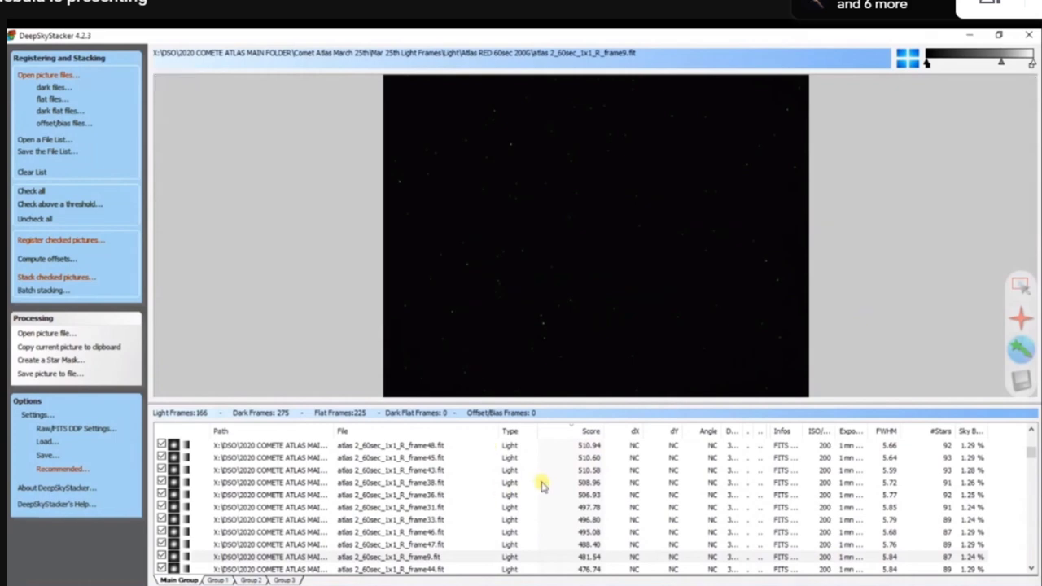
- Examine the registration scores of the light frames in the Main Group, Group 1 and Group 2
scroll(544, 485, "down", 5)
scroll(544, 485, "down", 4)
scroll(544, 486, "up", 2)
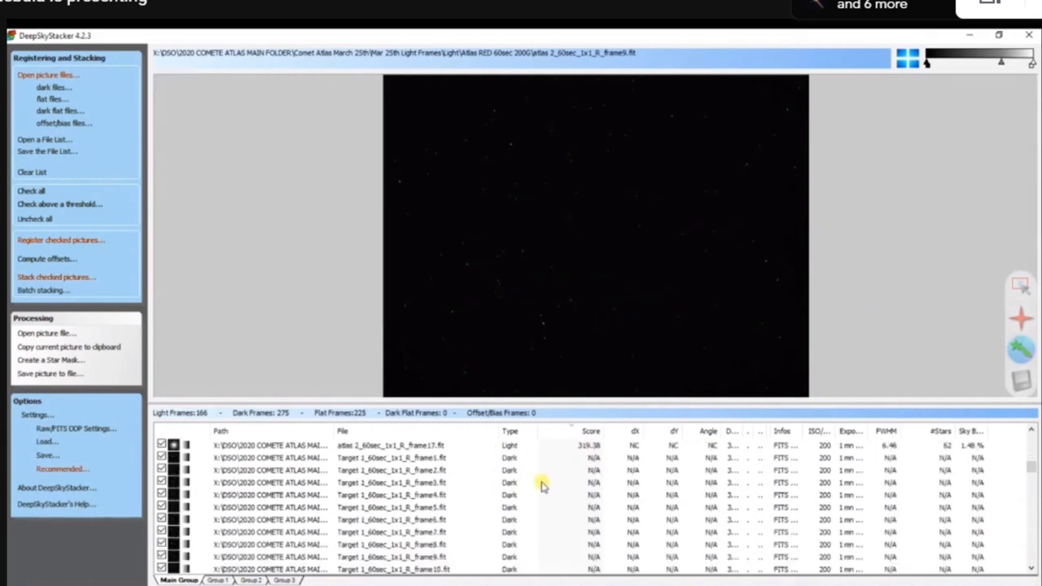
scroll(544, 485, "up", 2)
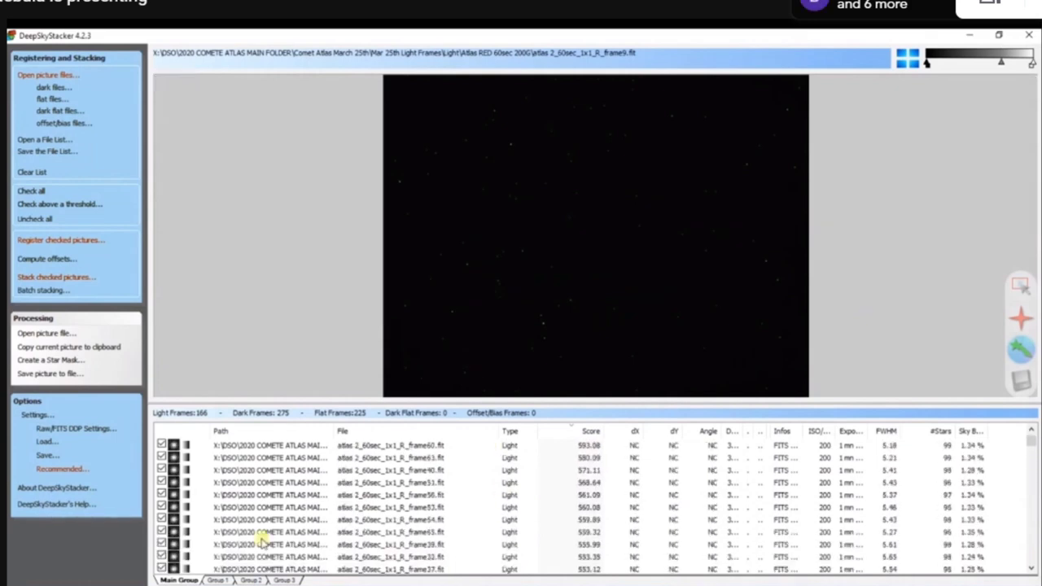
left_click(227, 579)
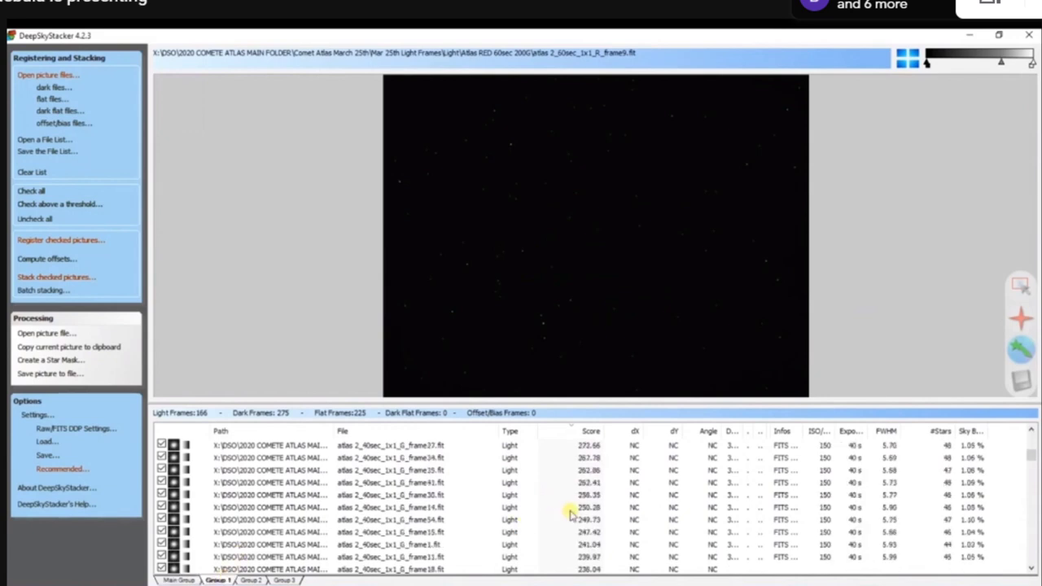
scroll(570, 513, "down", 5)
scroll(521, 521, "up", 3)
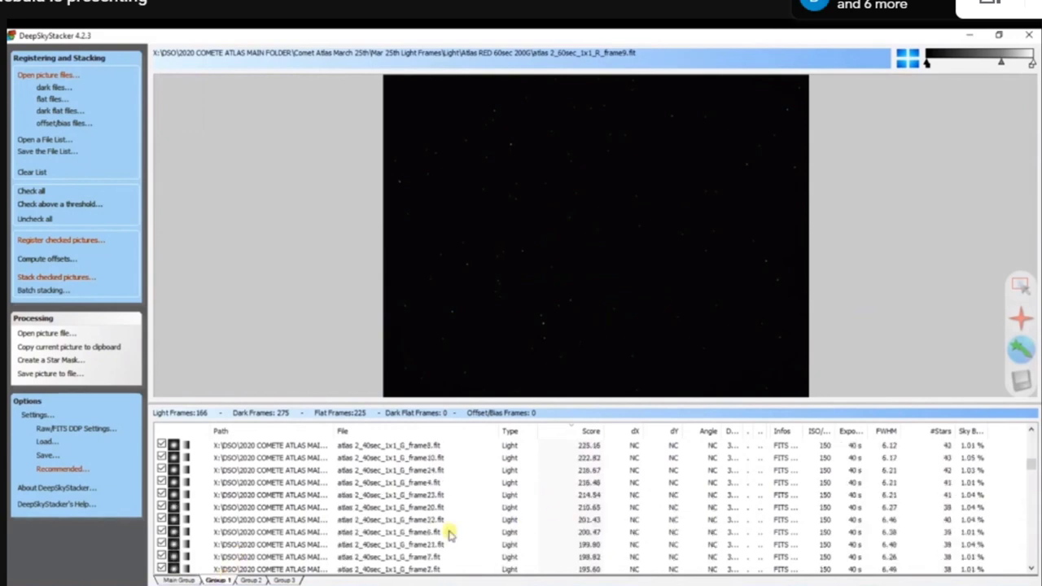
left_click(269, 578)
scroll(480, 505, "down", 5)
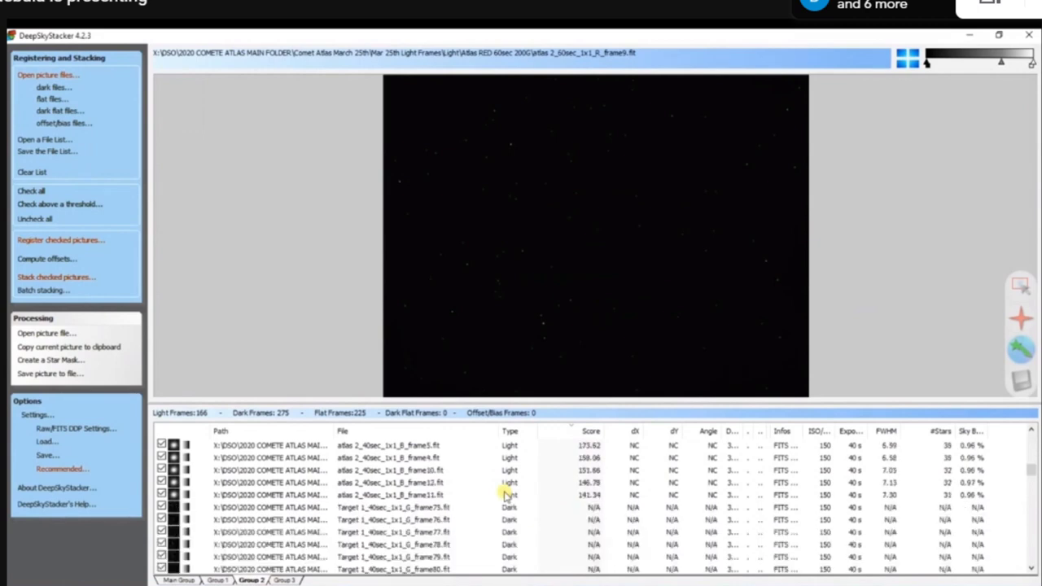
scroll(505, 495, "up", 5)
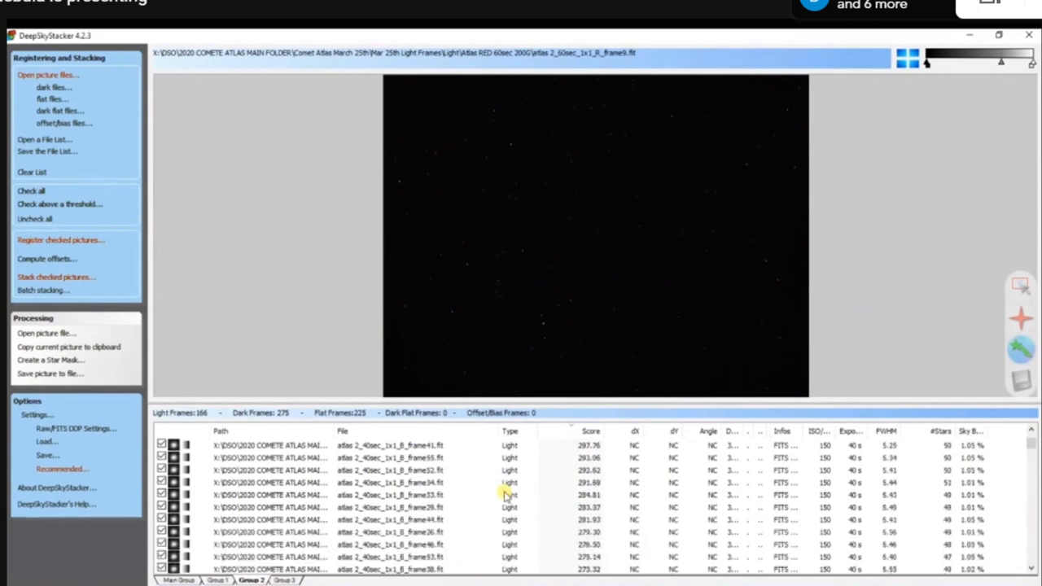
- Set the highest-scoring Main Group light frame, atlas 2_60sec_1x1_R_frame62.fit, as the reference frame
left_click(186, 581)
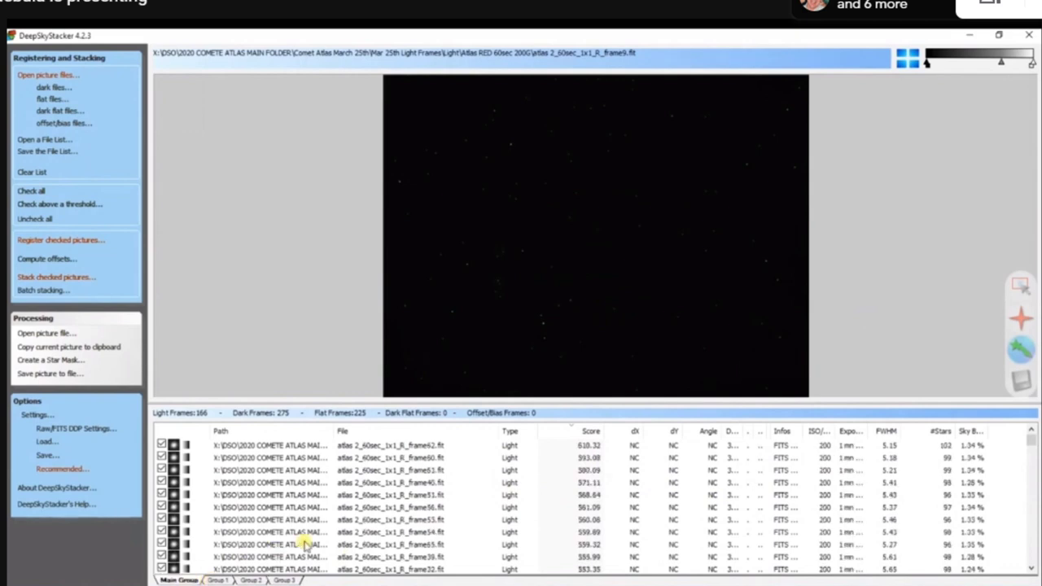
left_click(277, 446)
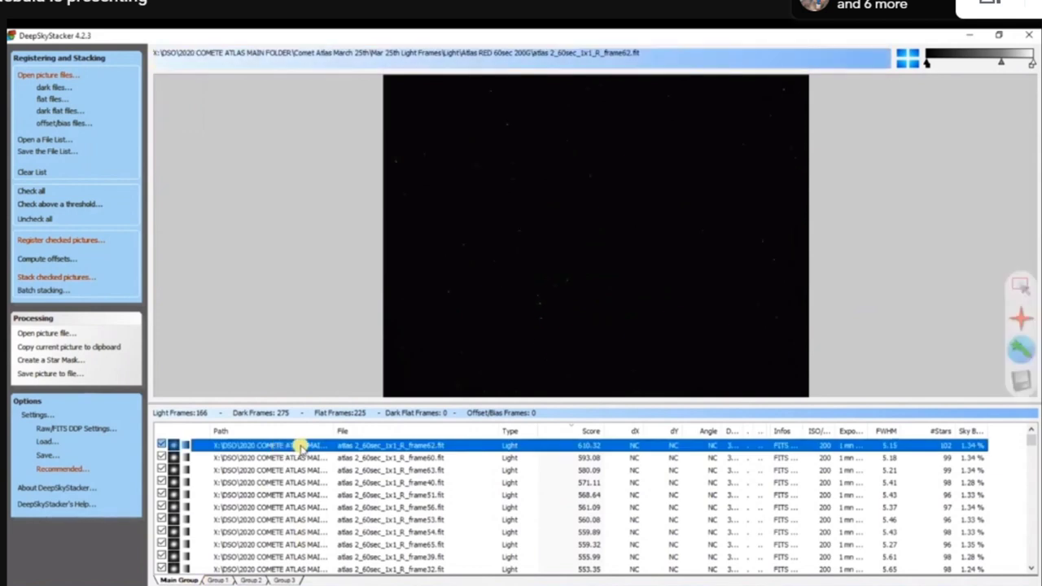
right_click(300, 447)
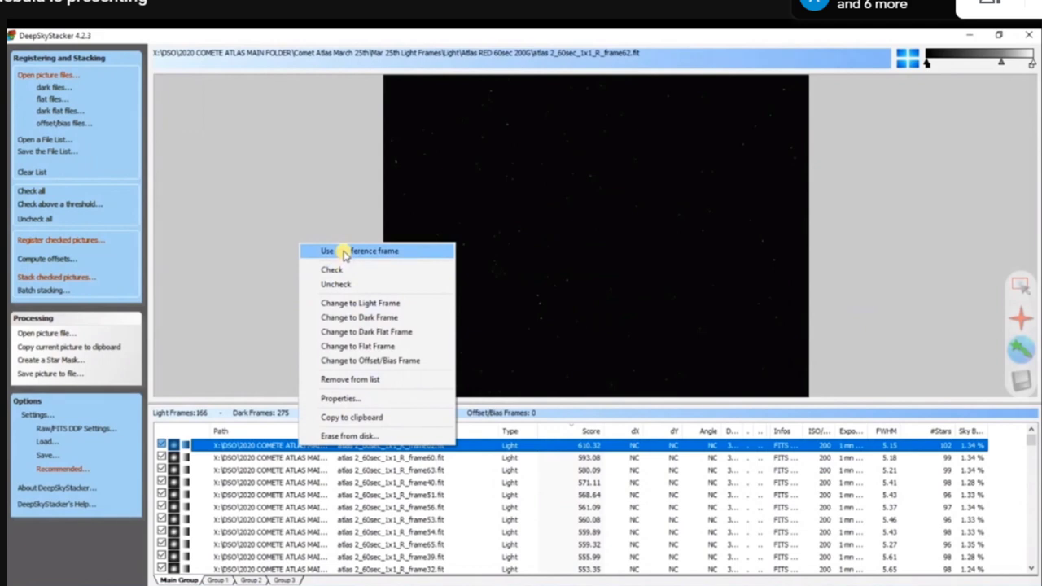
left_click(344, 252)
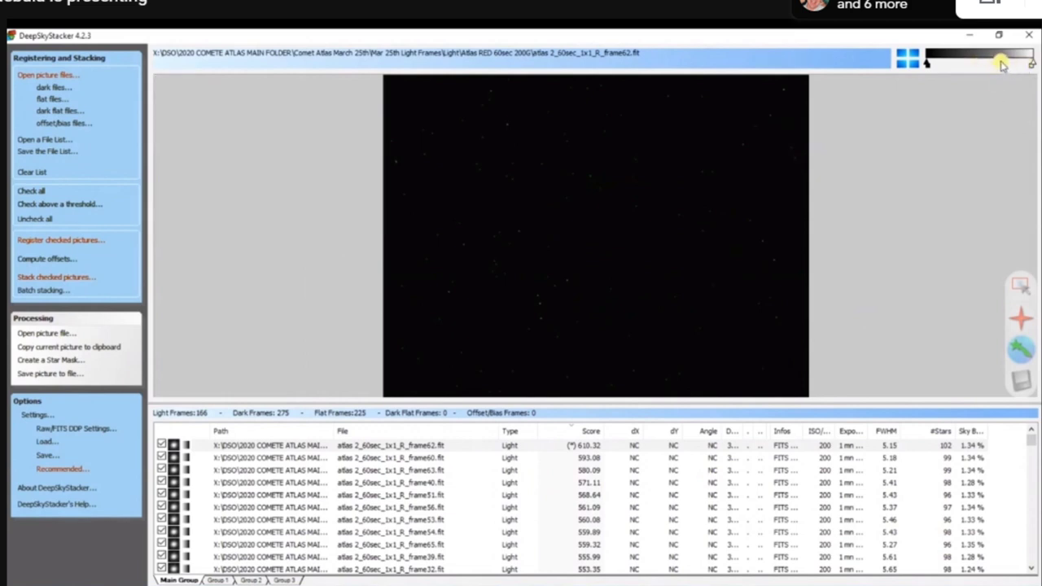
- Brighten the reference frame's preview by lowering the midtone and highlight levels until the comet stands out
left_click_drag(1001, 66, 952, 66)
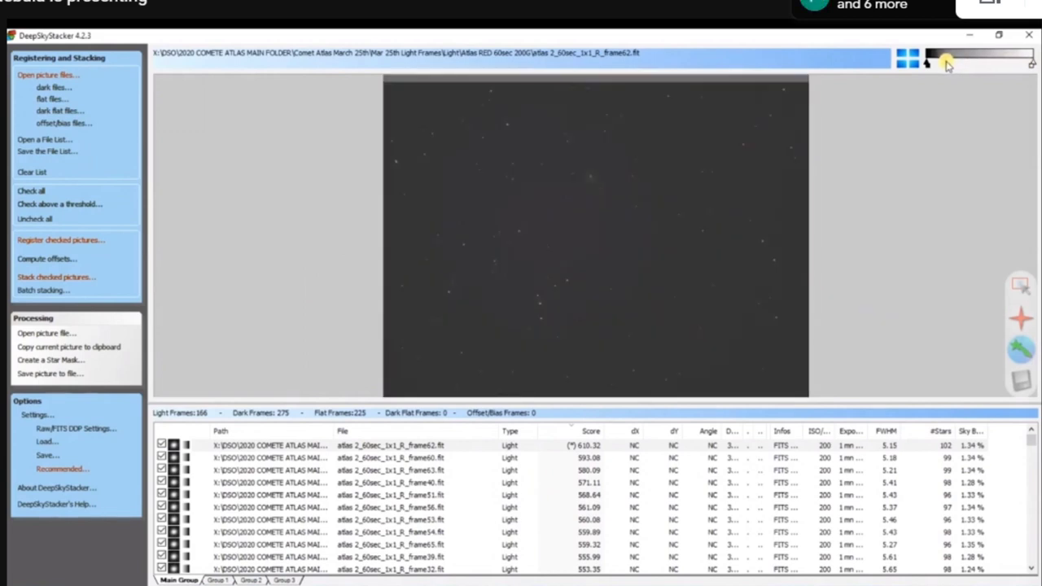
mouse_move(951, 65)
left_mouse_down()
mouse_move(965, 65)
mouse_move(953, 64)
left_mouse_up()
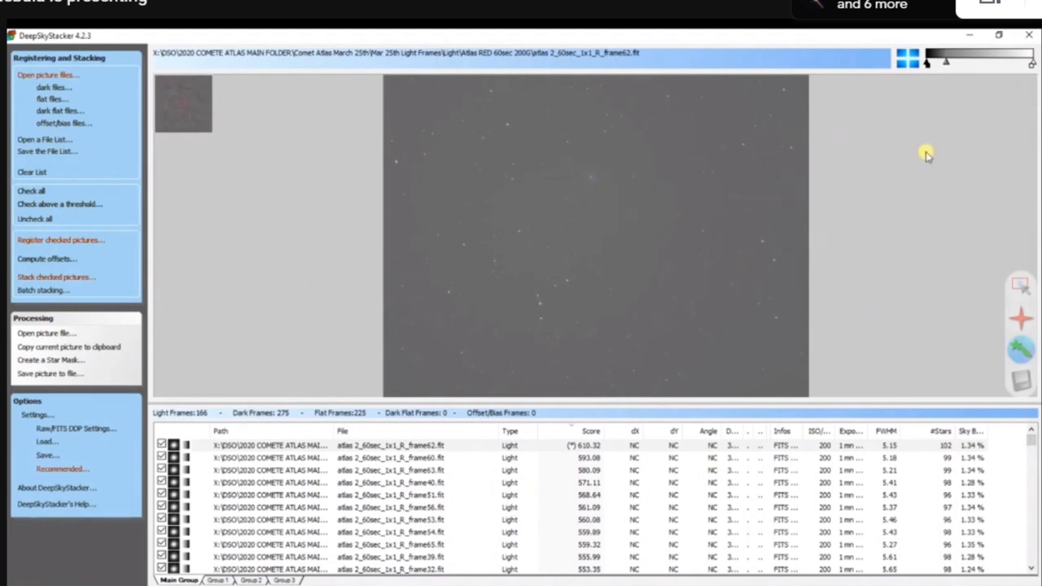
left_click_drag(1028, 65, 958, 70)
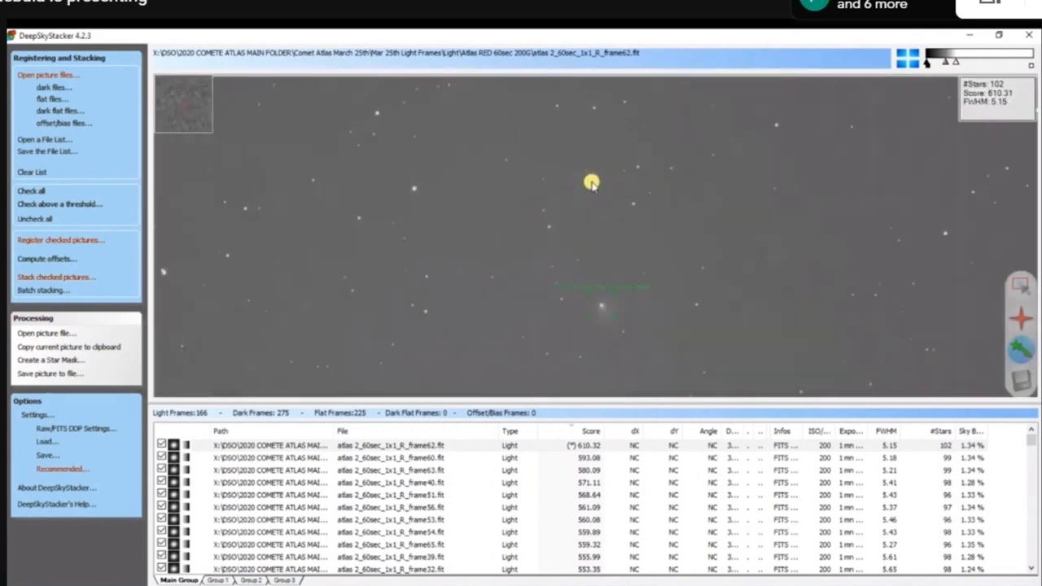
- Mark the comet's nucleus as the comet position in the reference frame
scroll(591, 186, "up", 1)
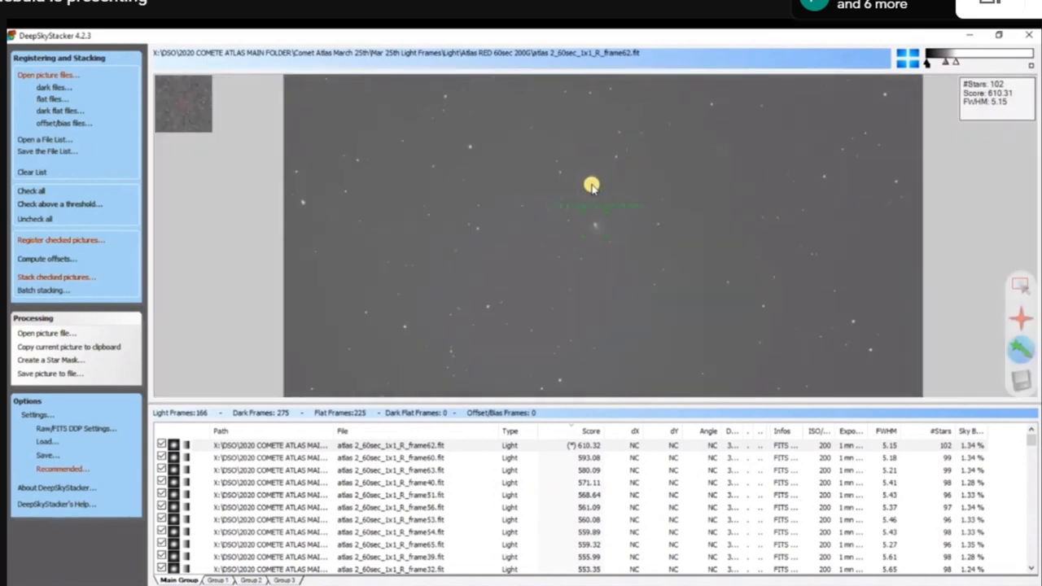
scroll(592, 185, "up", 1)
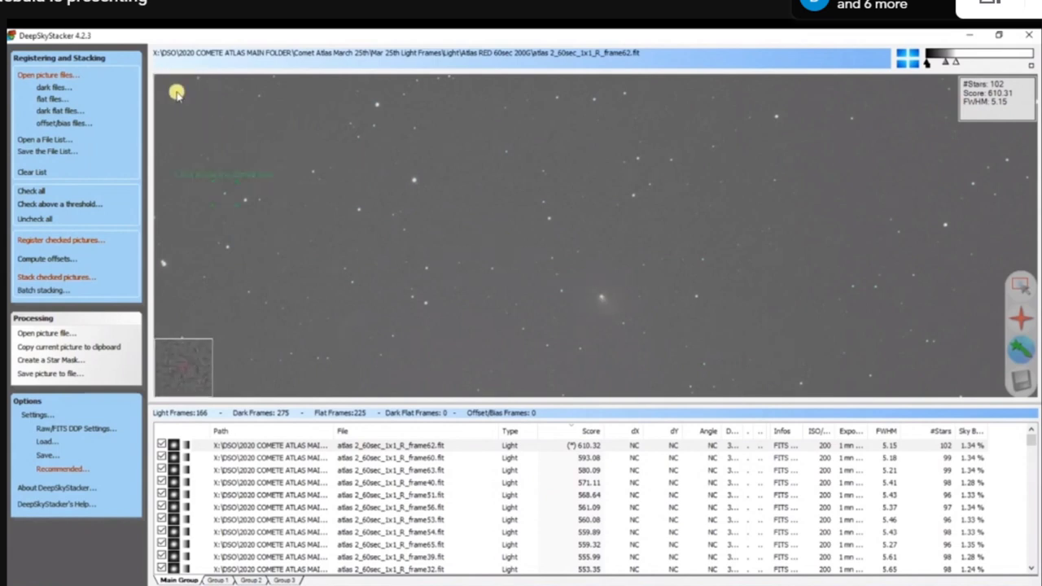
left_click(600, 298)
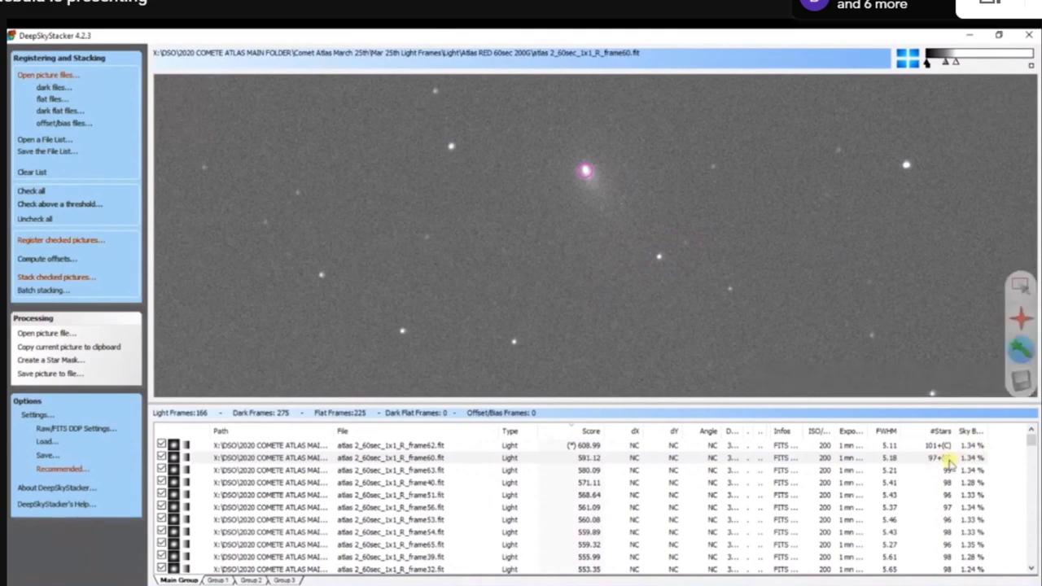
mouse_move(926, 249)
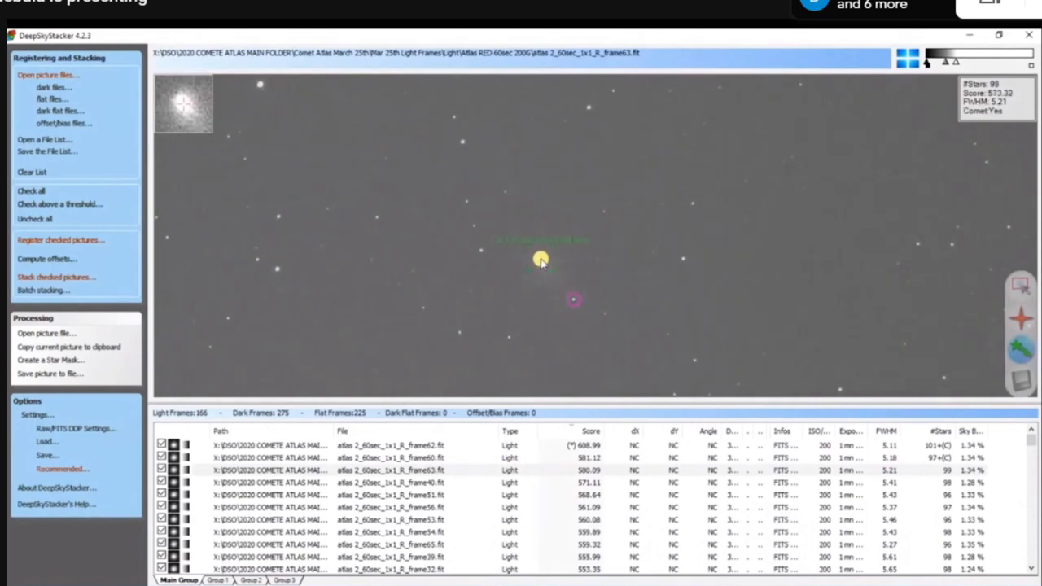
mouse_move(780, 313)
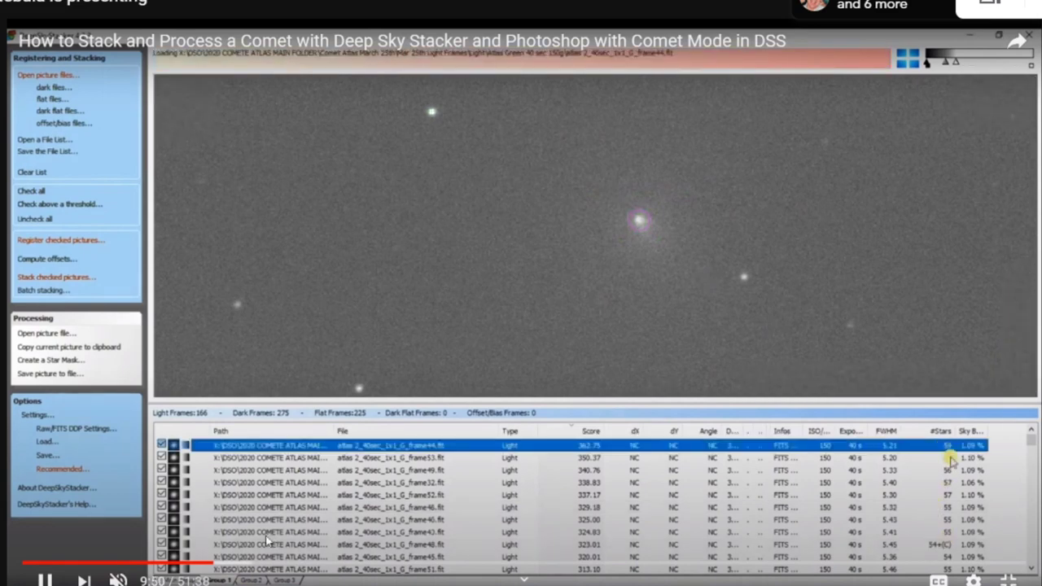
left_click_drag(199, 568, 233, 569)
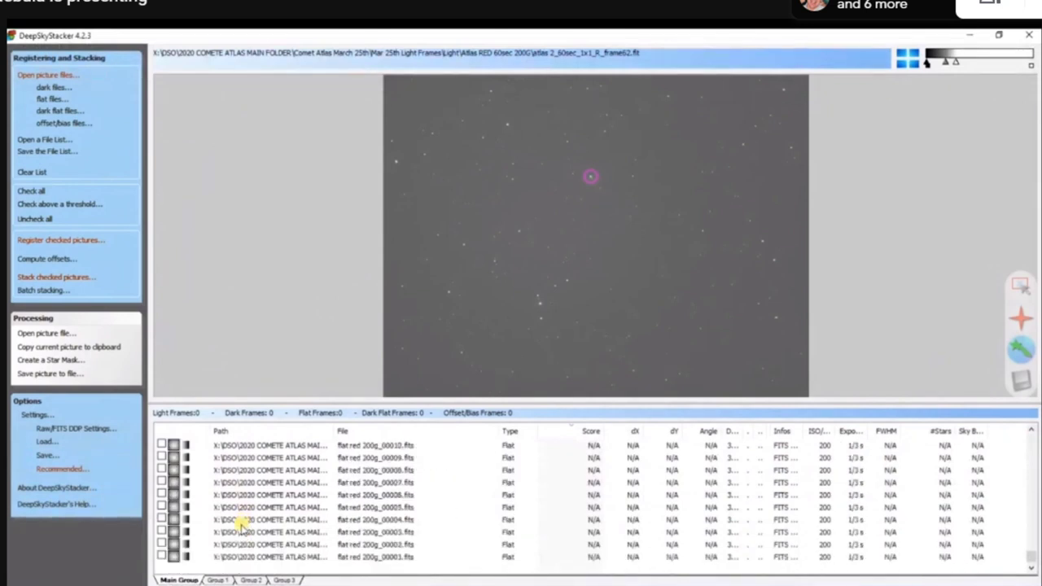
mouse_move(605, 197)
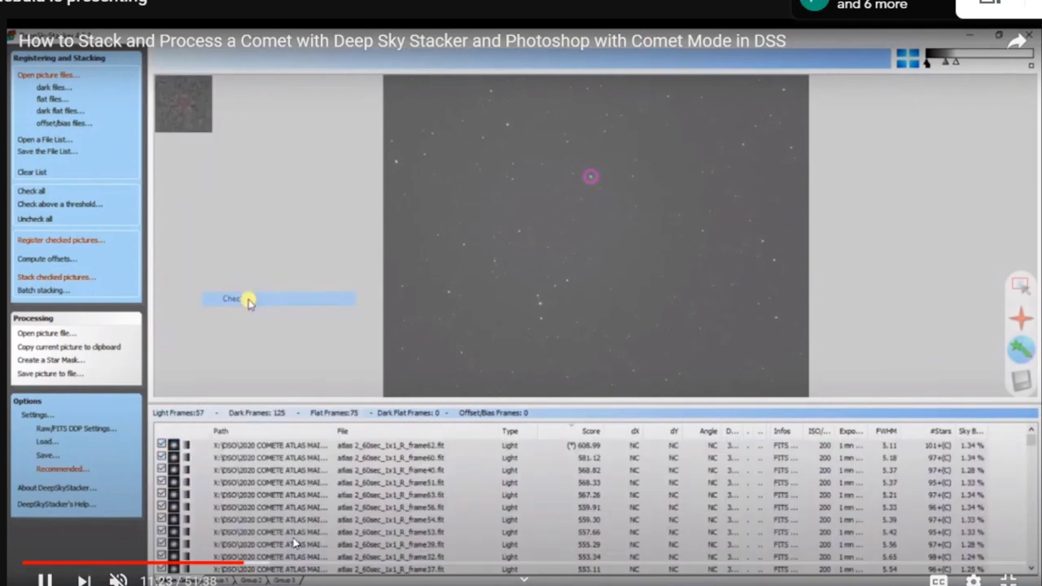
left_click_drag(248, 563, 193, 567)
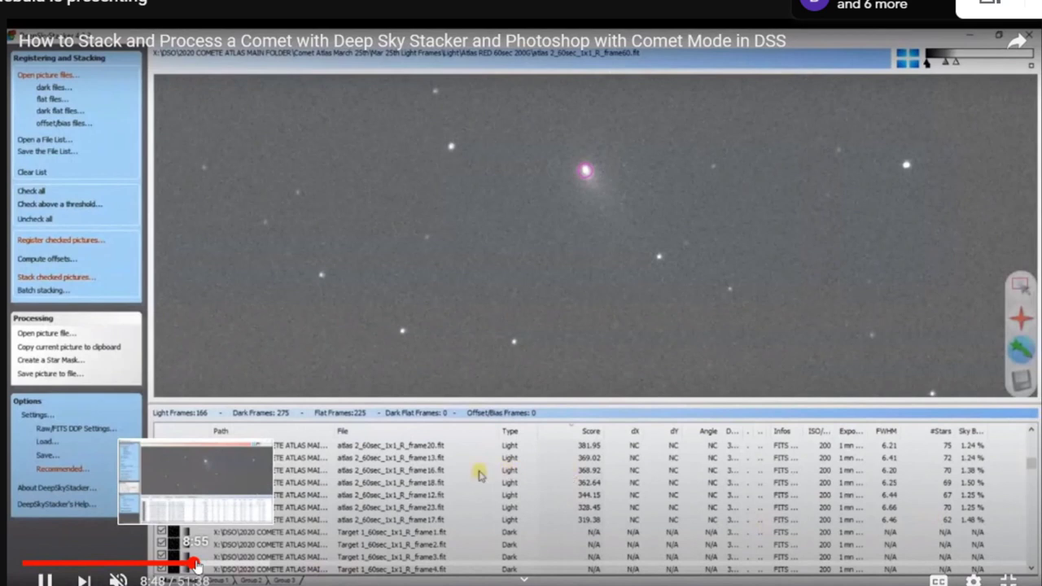
left_click_drag(195, 563, 211, 566)
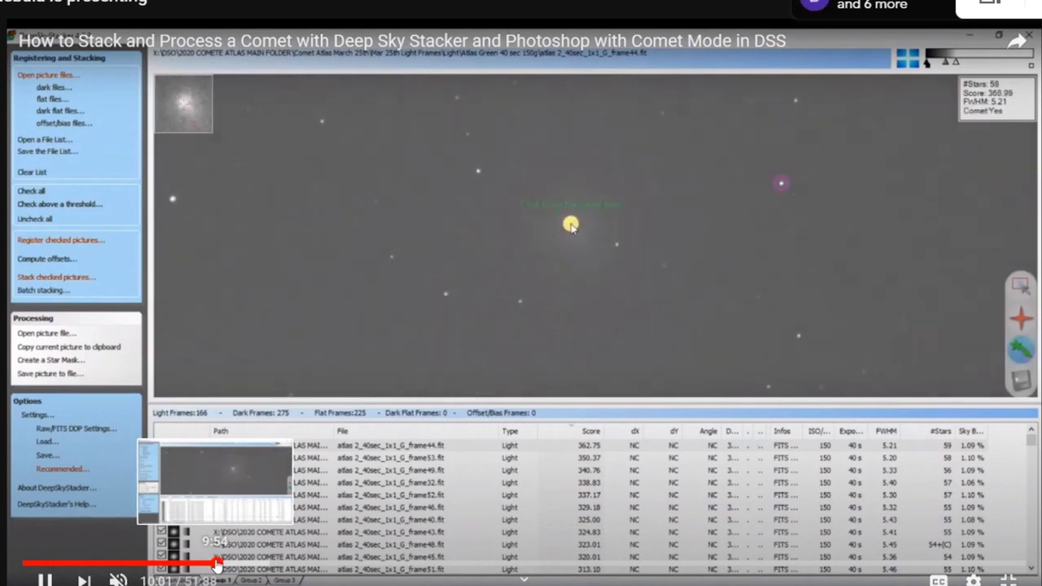
left_click(220, 563)
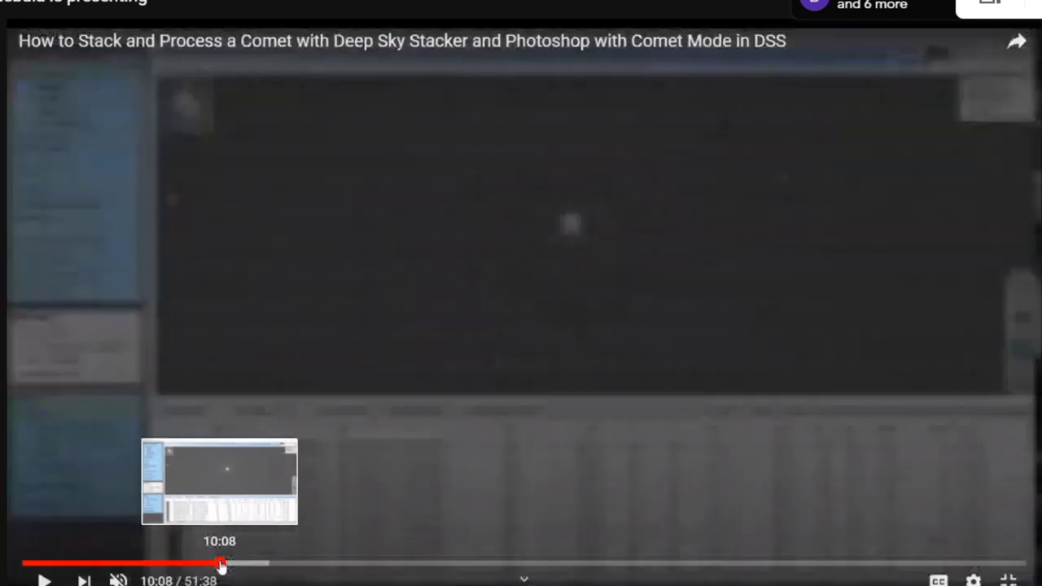
left_click_drag(221, 563, 238, 573)
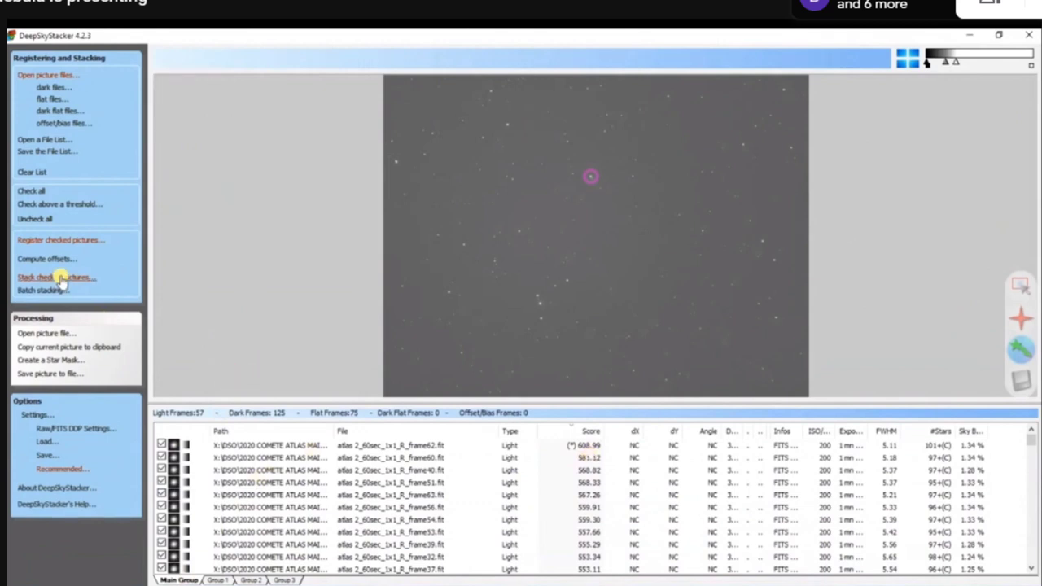
mouse_move(246, 326)
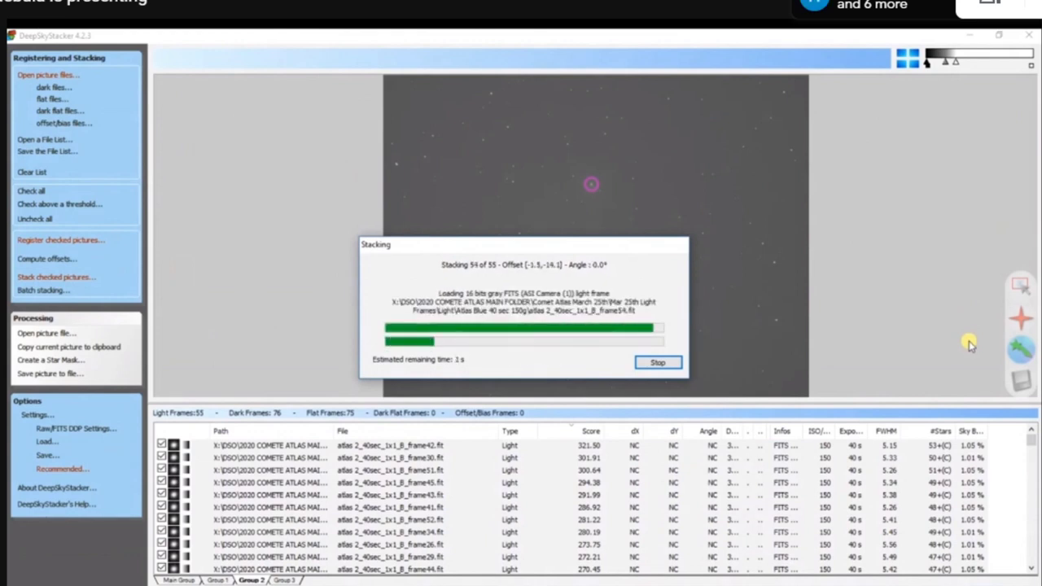
mouse_move(395, 533)
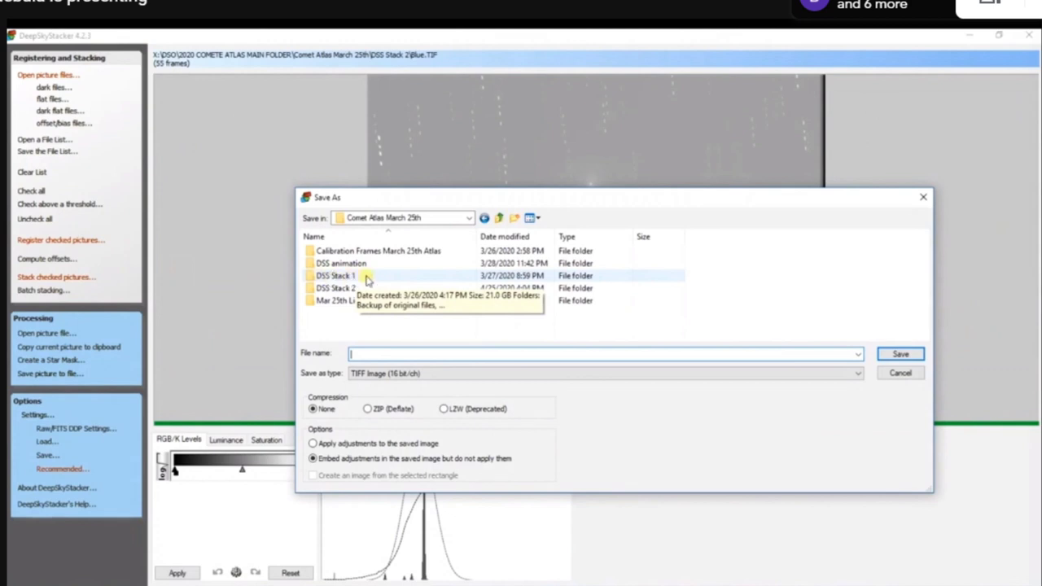
- Create a folder named "Stars aligned stack" inside DSS Stack 2, and leave the save dialog without saving the picture
double_click(350, 289)
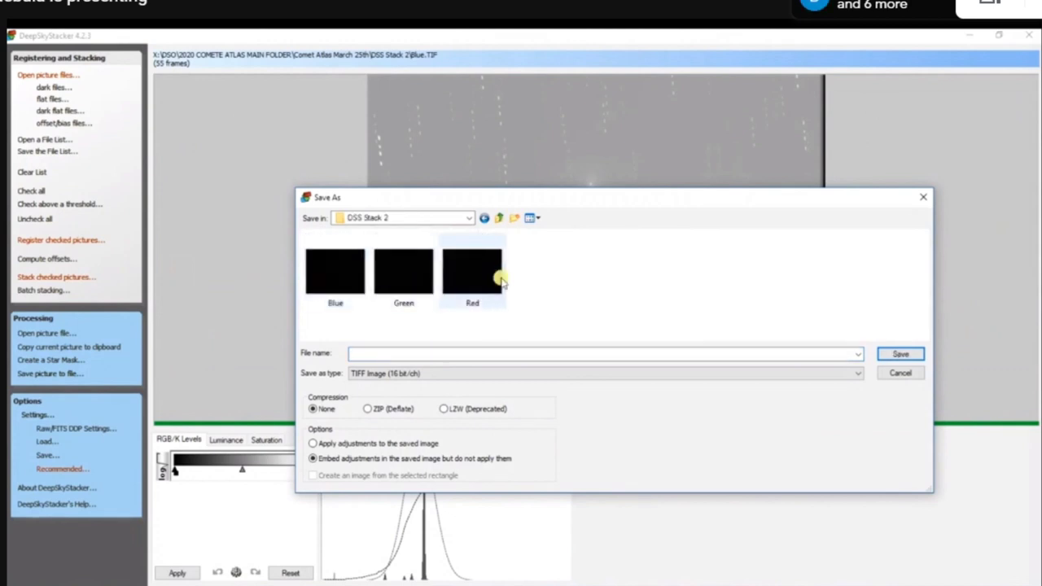
left_click(513, 220)
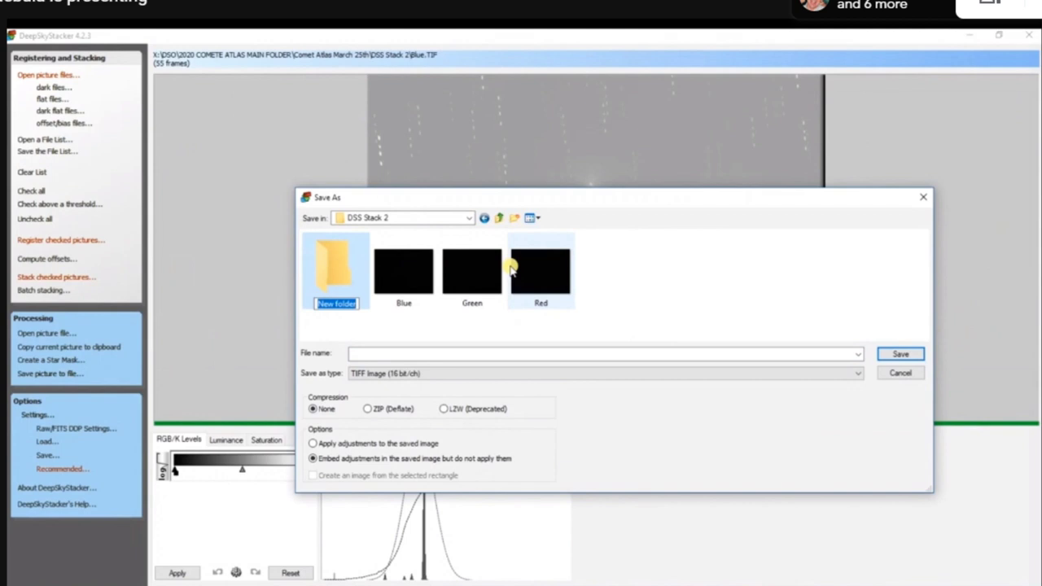
type("Sta")
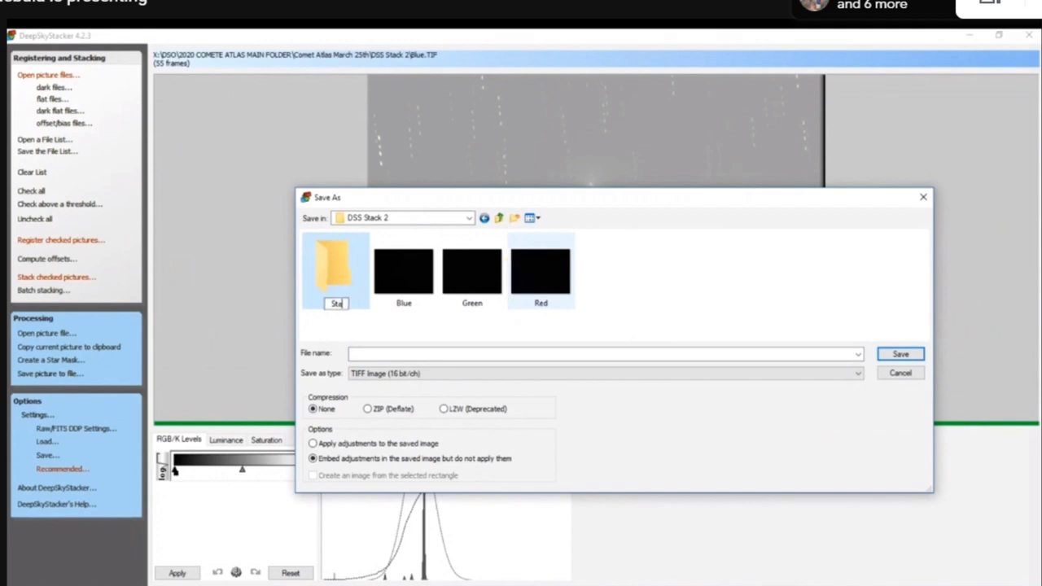
type("rs aligned s")
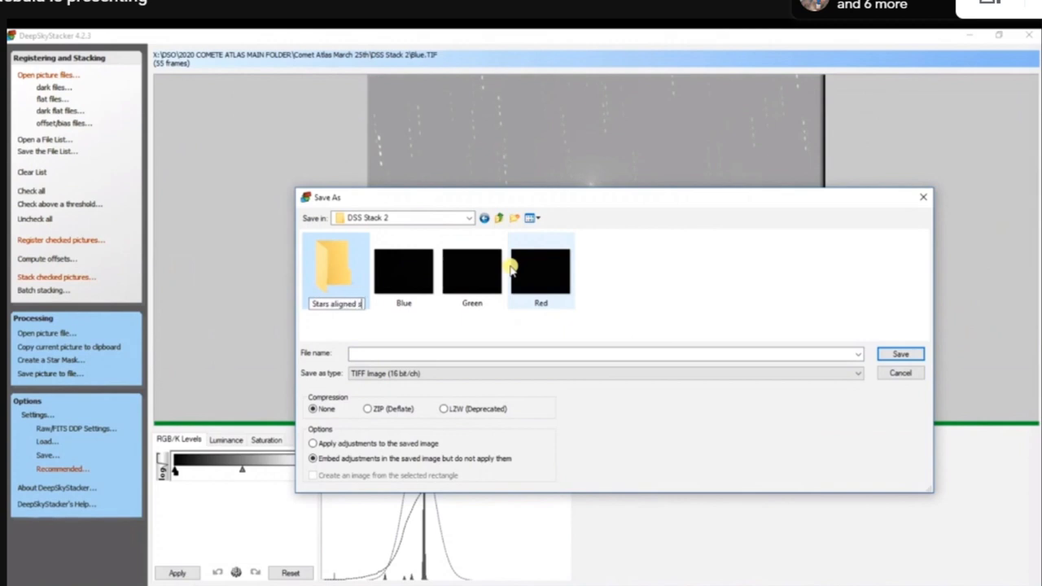
type("tack")
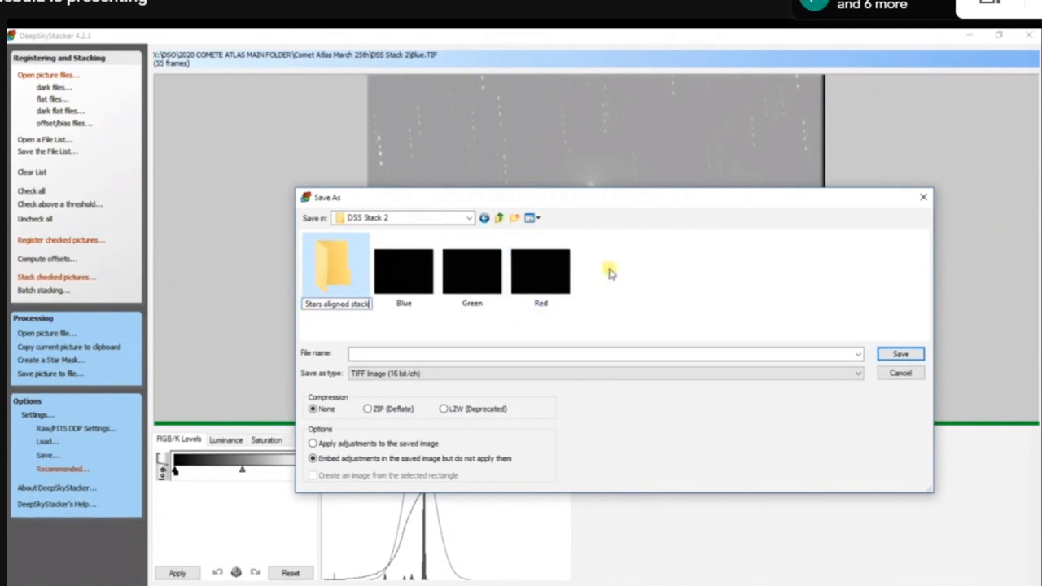
key("Return")
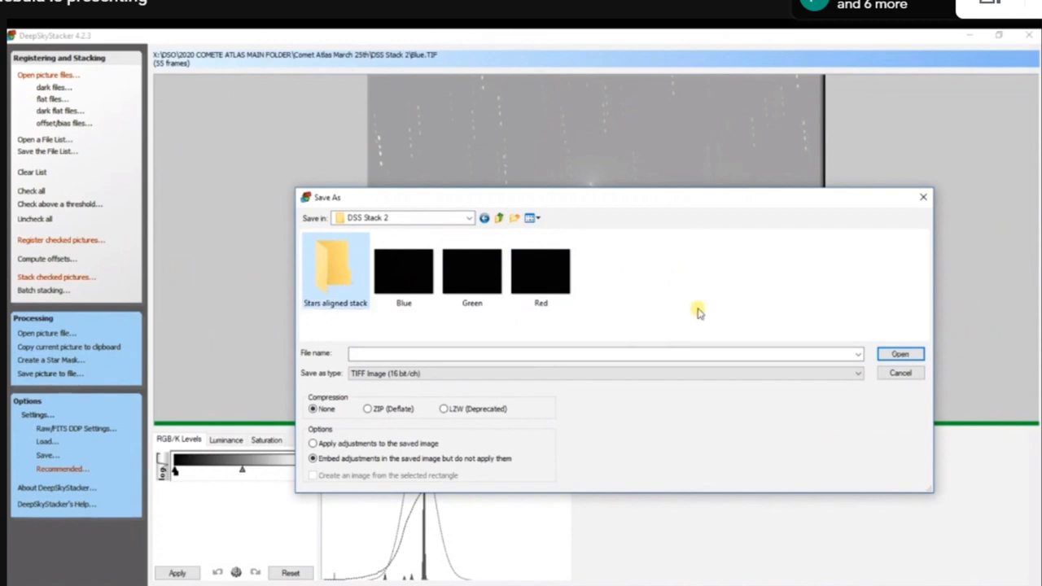
left_click(900, 374)
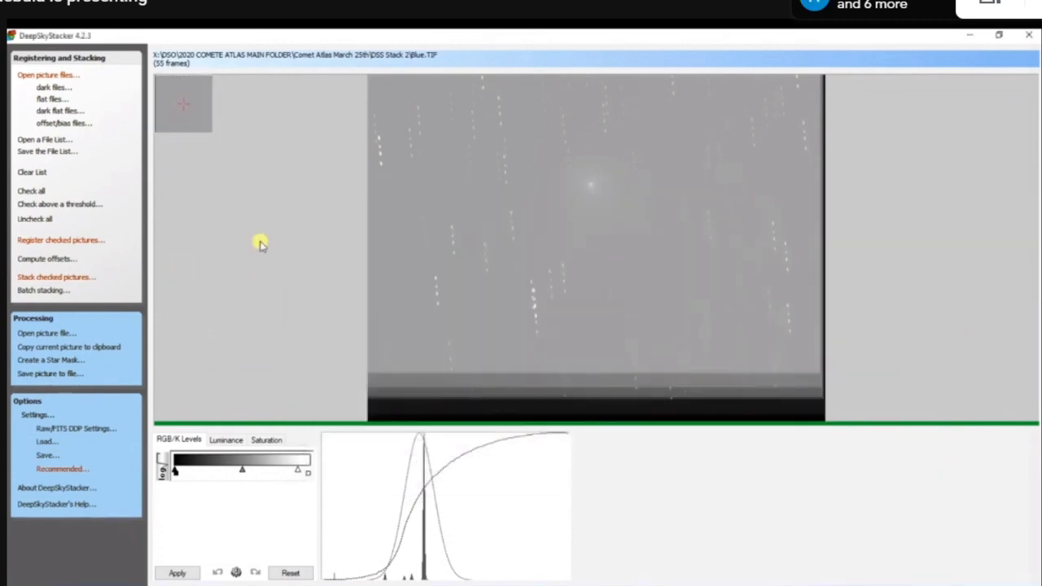
- Uncheck all frames in the registering and stacking list and check only the Main Group's light, dark and flat frames
left_click(59, 61)
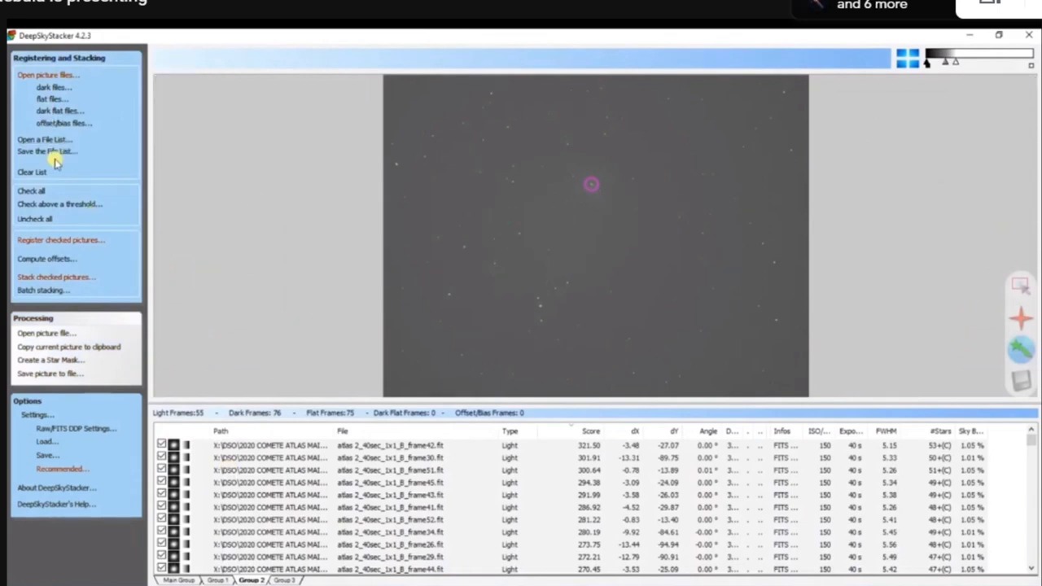
left_click(30, 220)
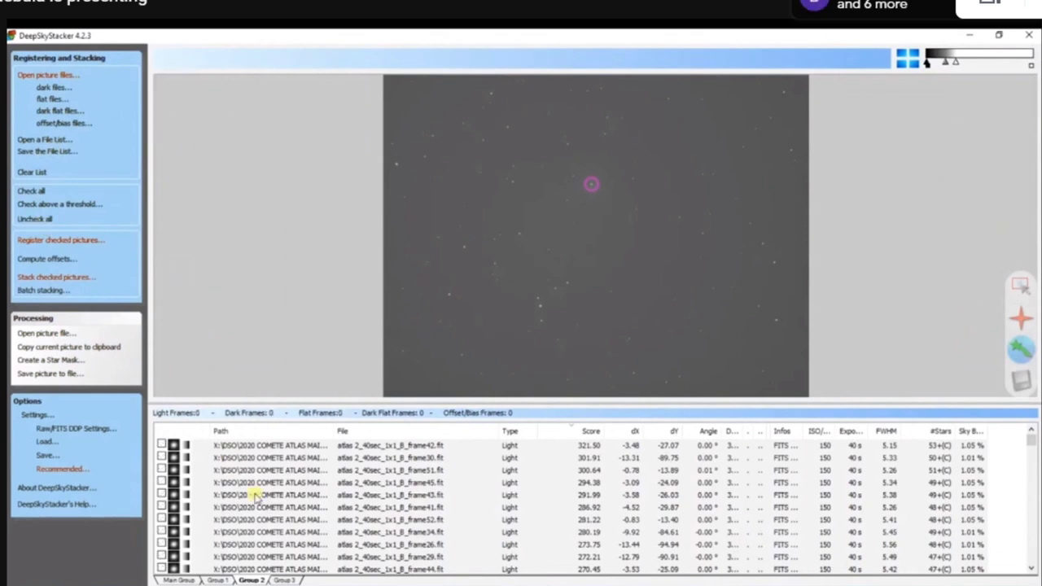
left_click(180, 580)
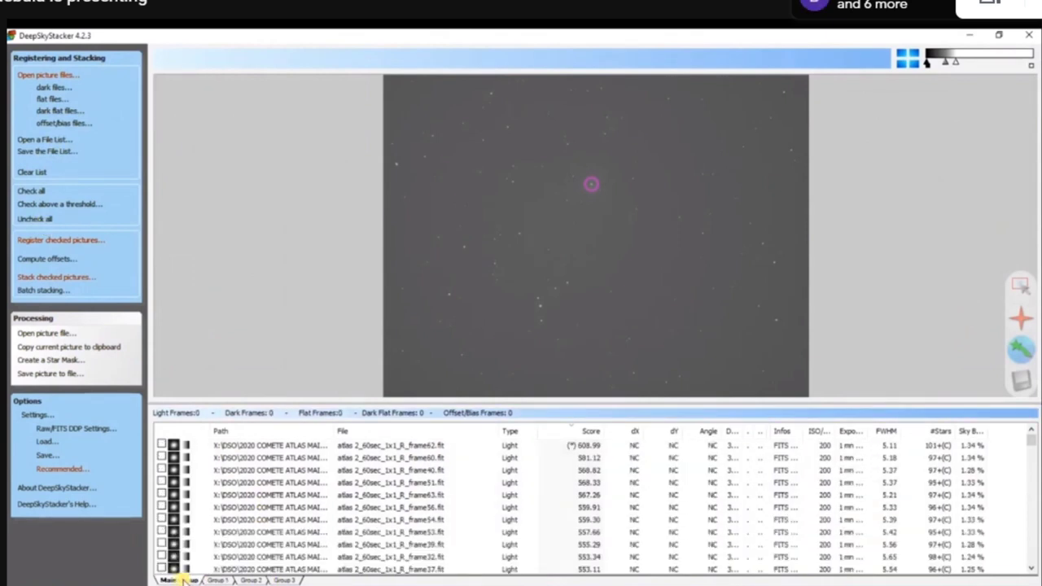
left_click(232, 446)
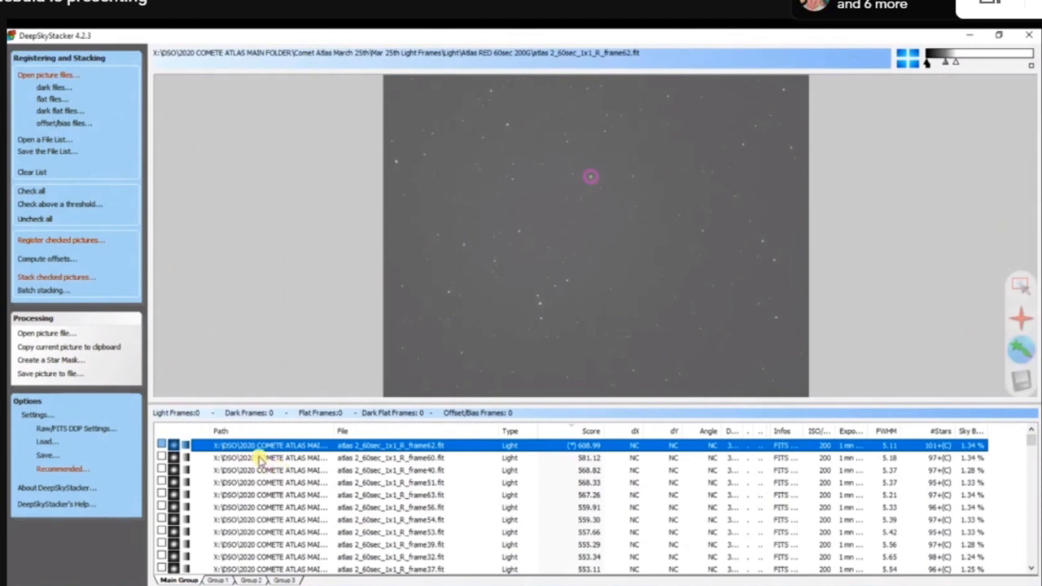
scroll(259, 460, "down", 15)
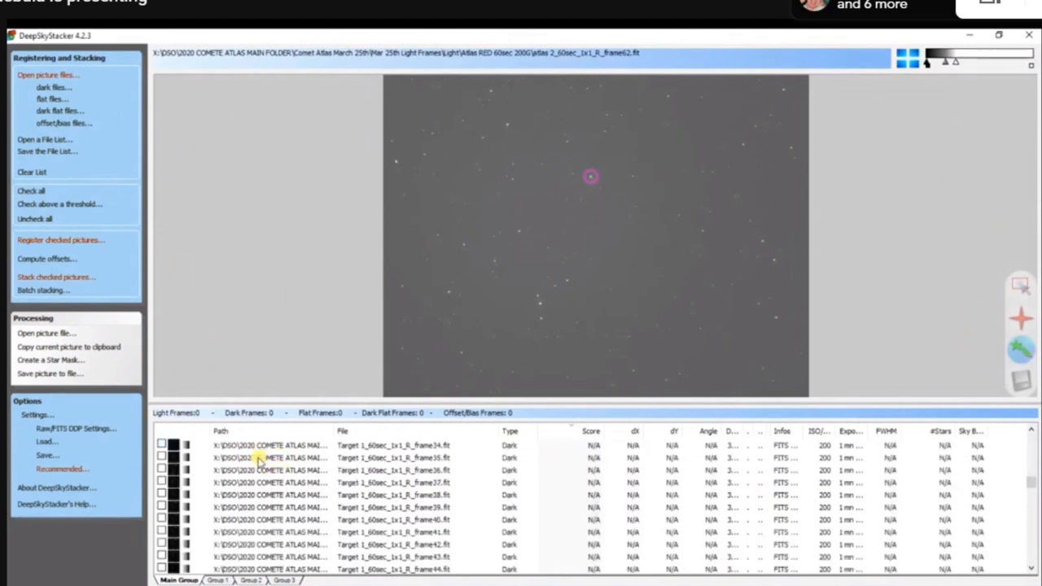
scroll(244, 544, "down", 5)
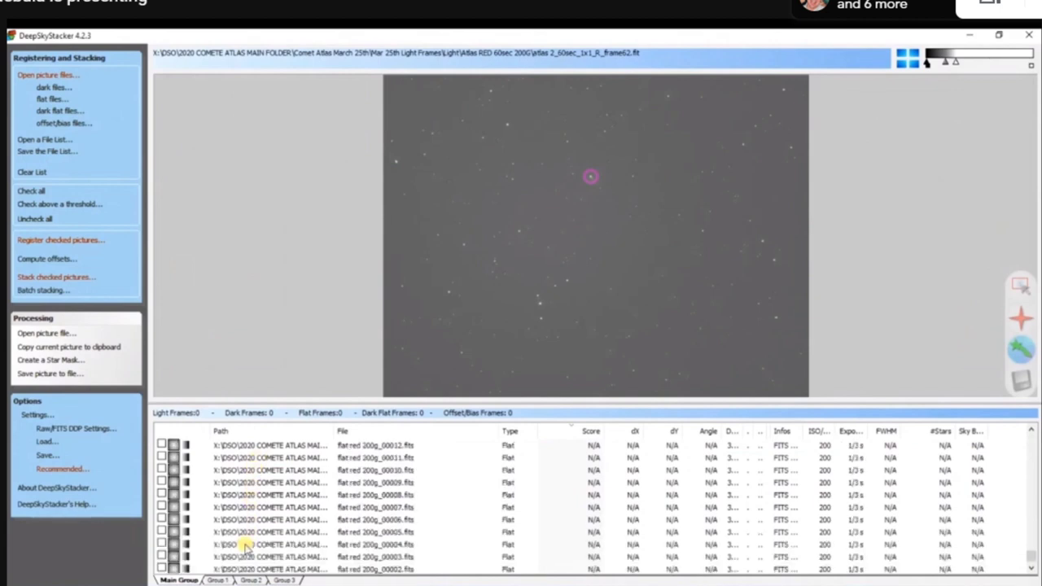
scroll(245, 547, "down", 1)
left_click(235, 556, "shift")
right_click(242, 489)
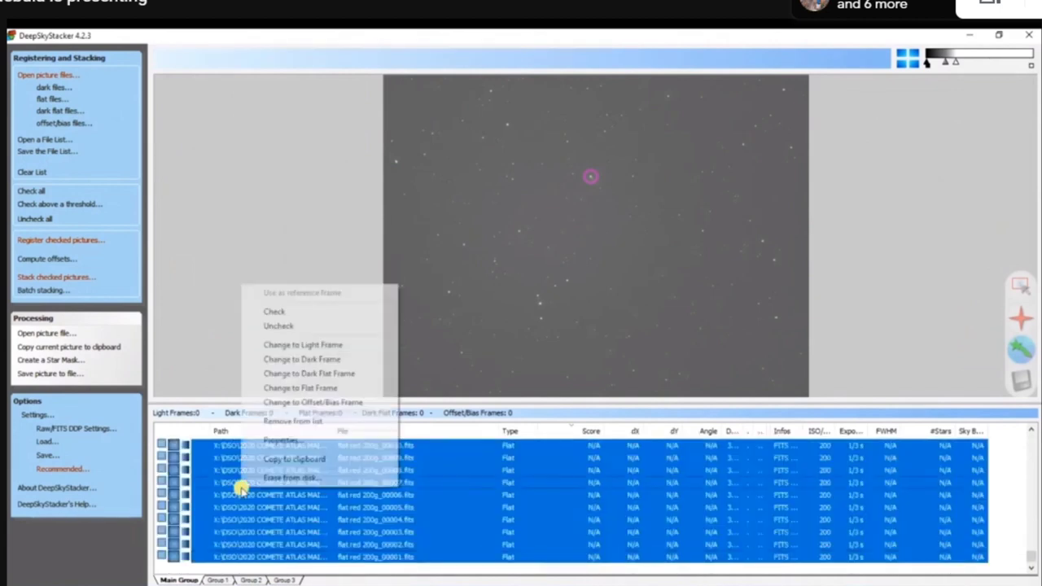
left_click(281, 314)
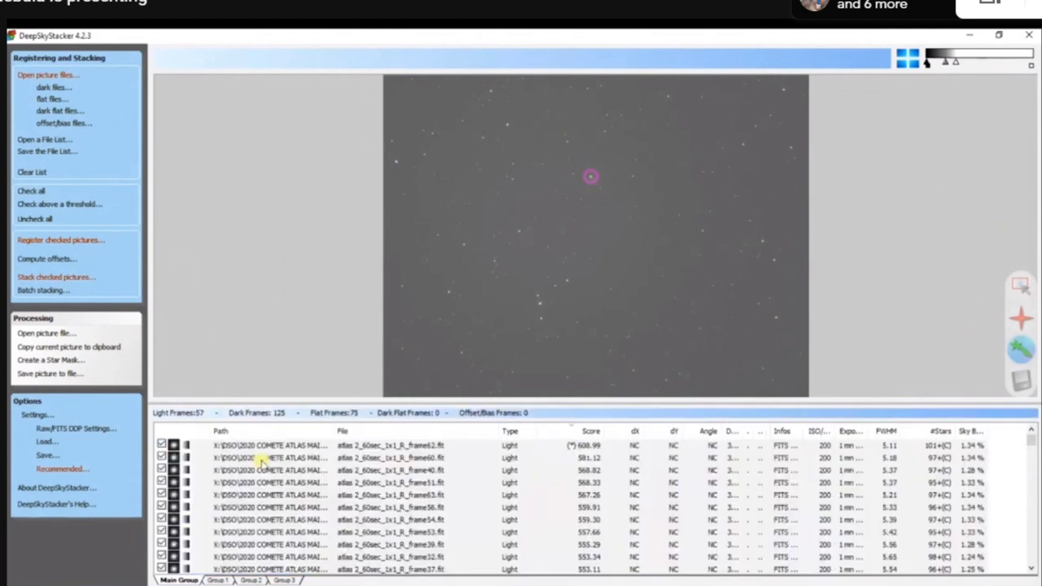
left_click(250, 579)
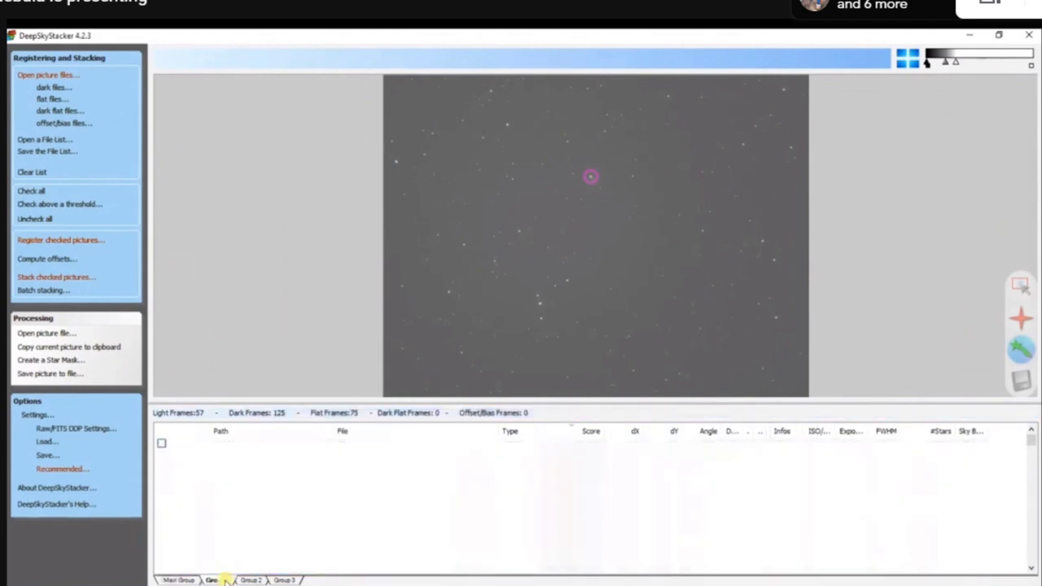
left_click(168, 577)
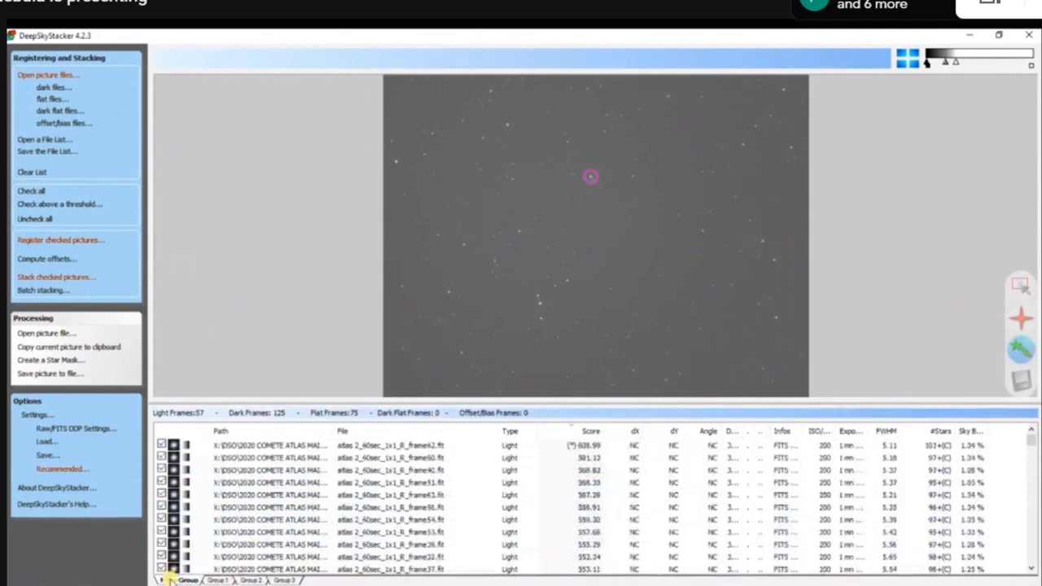
- Open the stacking setup for the checked Main Group frames and set the comet stacking mode to Standard Stacking
left_click(42, 278)
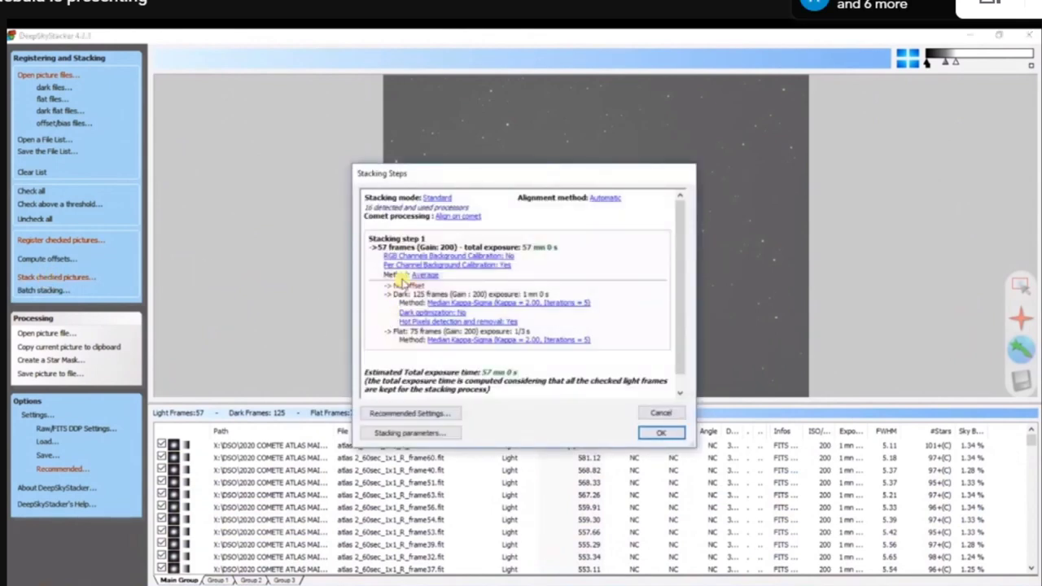
left_click(409, 413)
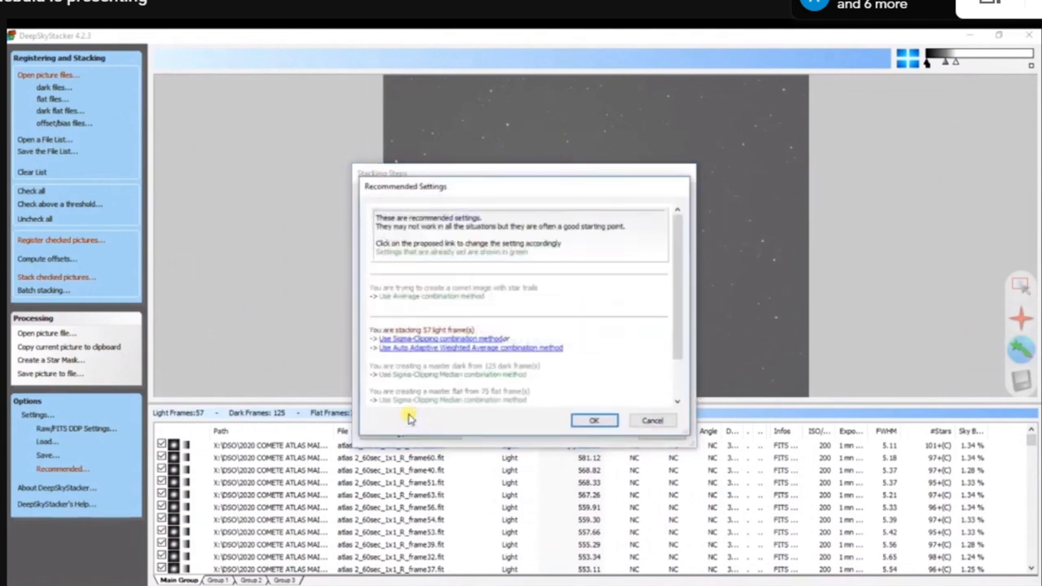
left_click(655, 422)
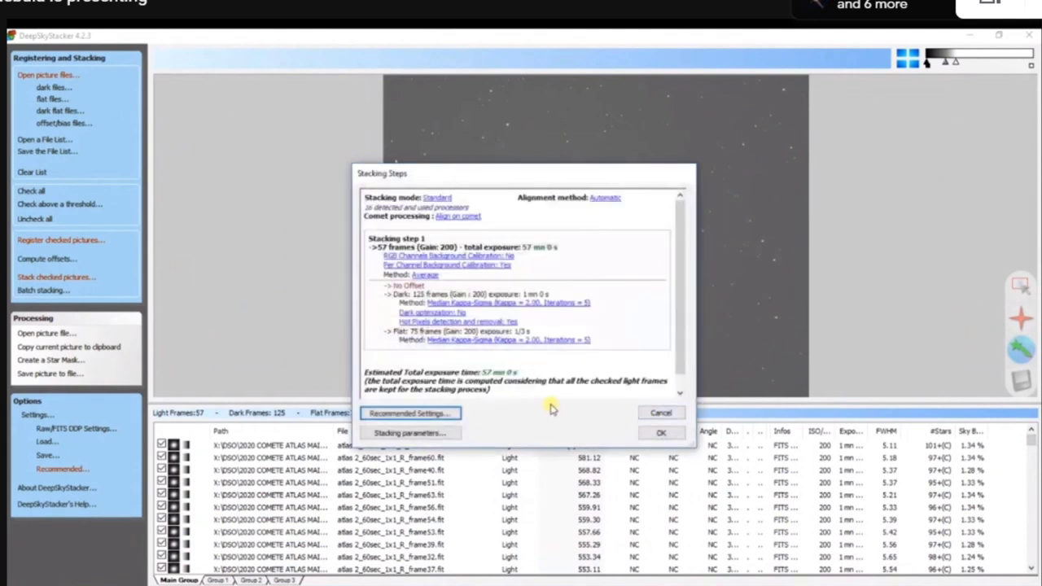
left_click(403, 433)
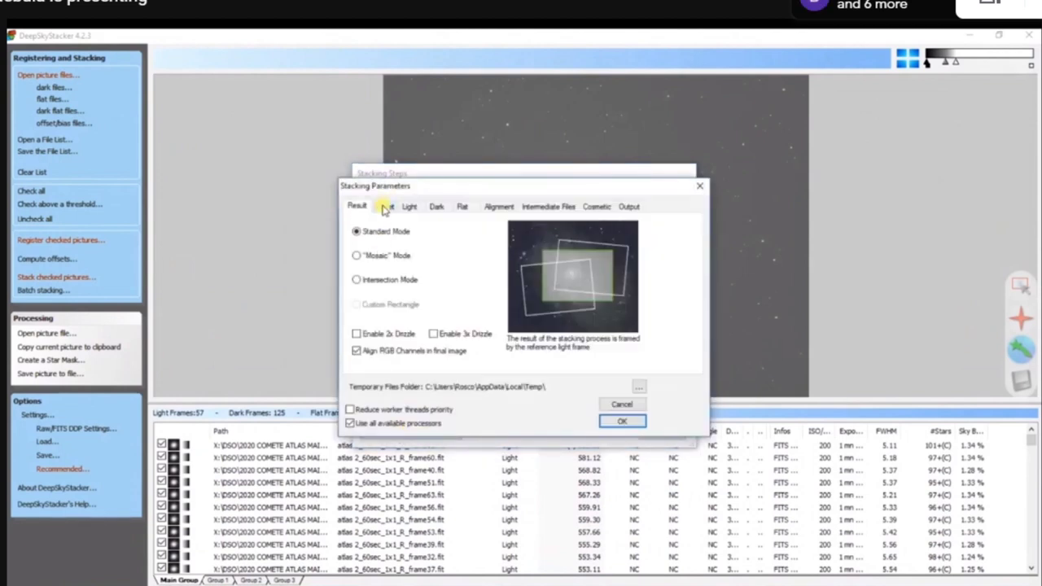
left_click(384, 208)
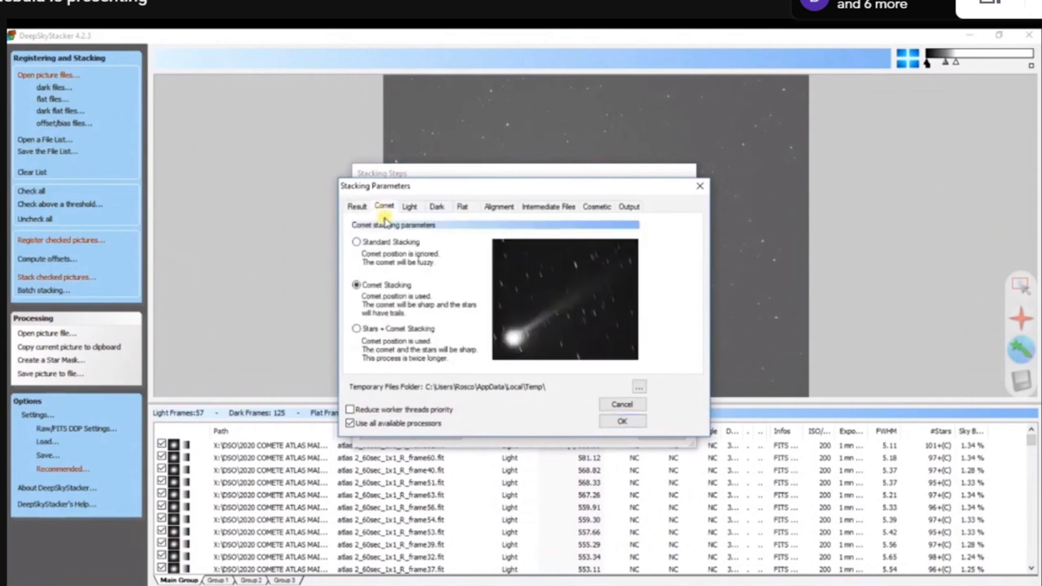
left_click(367, 286)
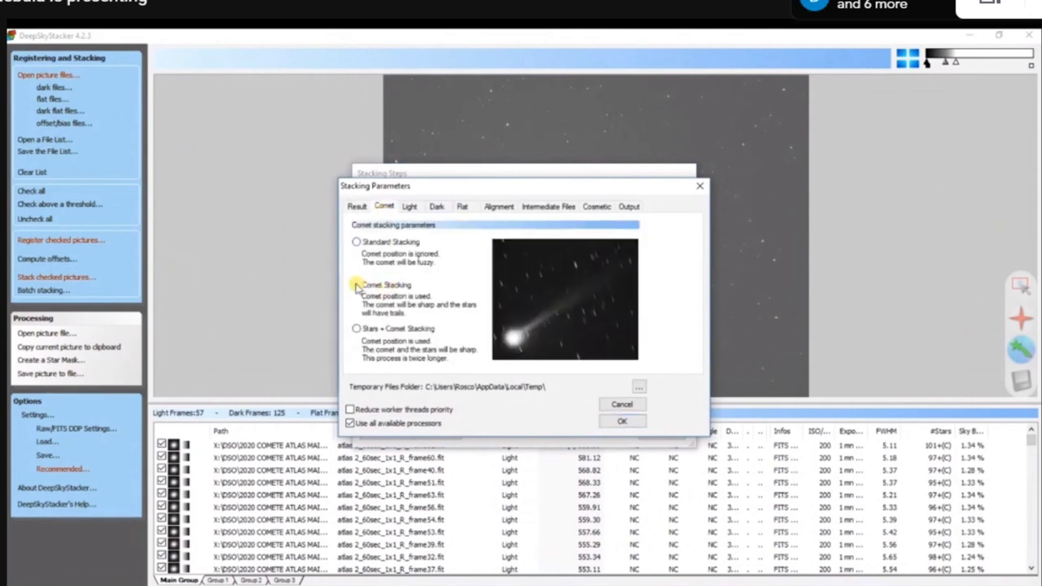
left_click(357, 243)
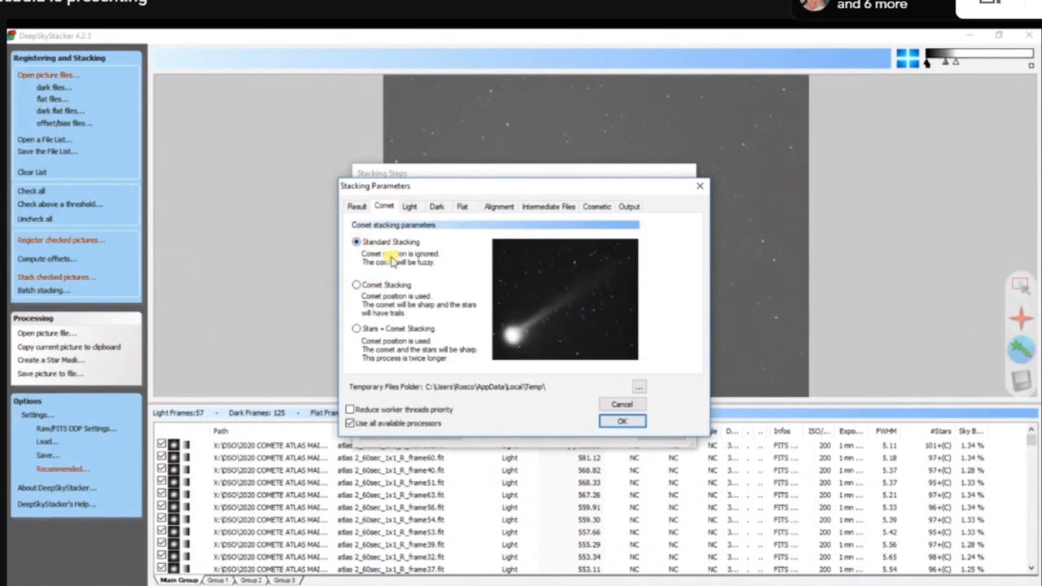
left_click(621, 422)
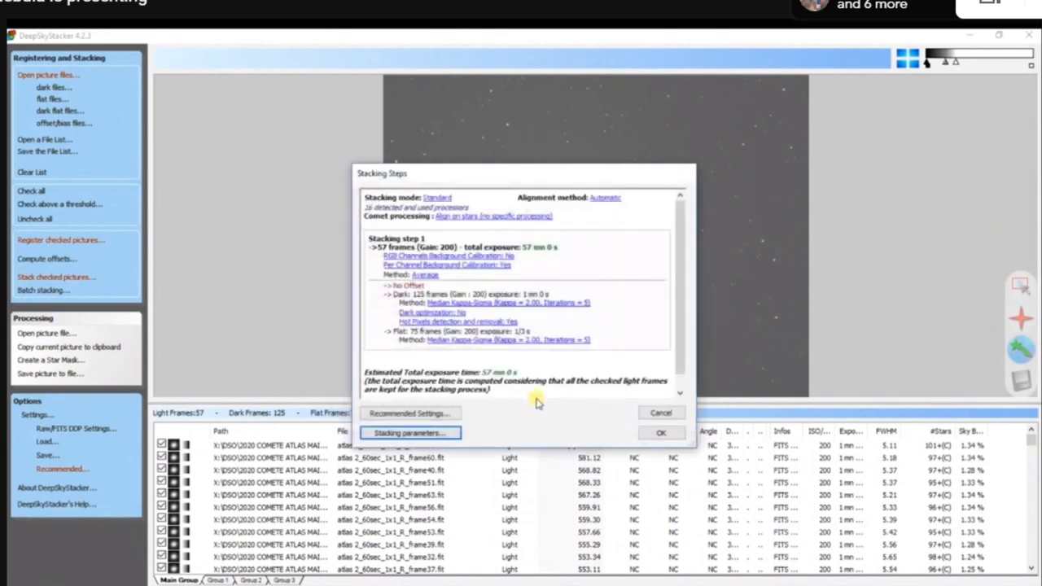
- Apply the recommended Sigma-Clipping combination method to the Main Group's light frames and start stacking with stars aligned
left_click(451, 413)
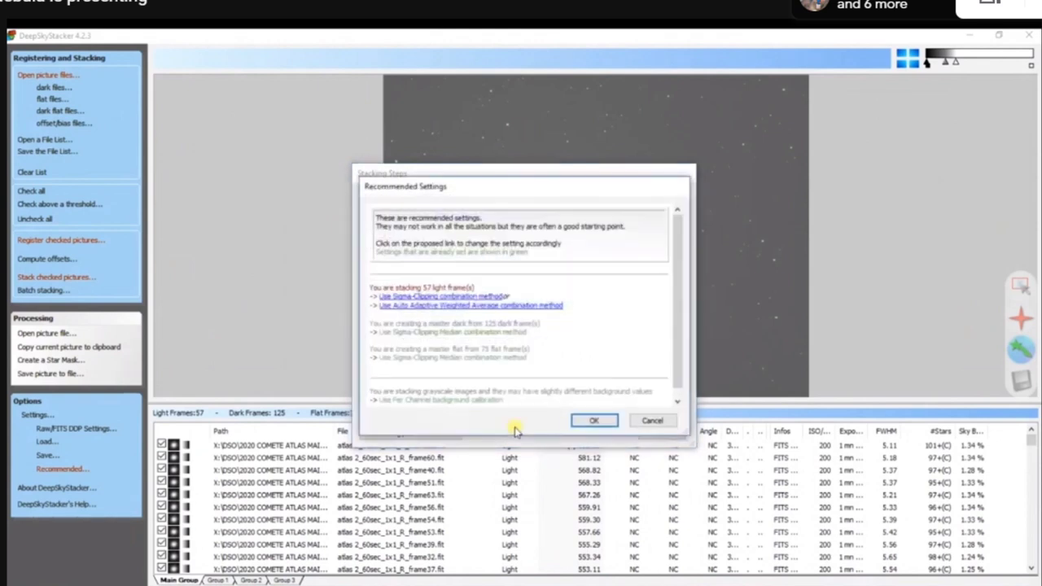
left_click(468, 297)
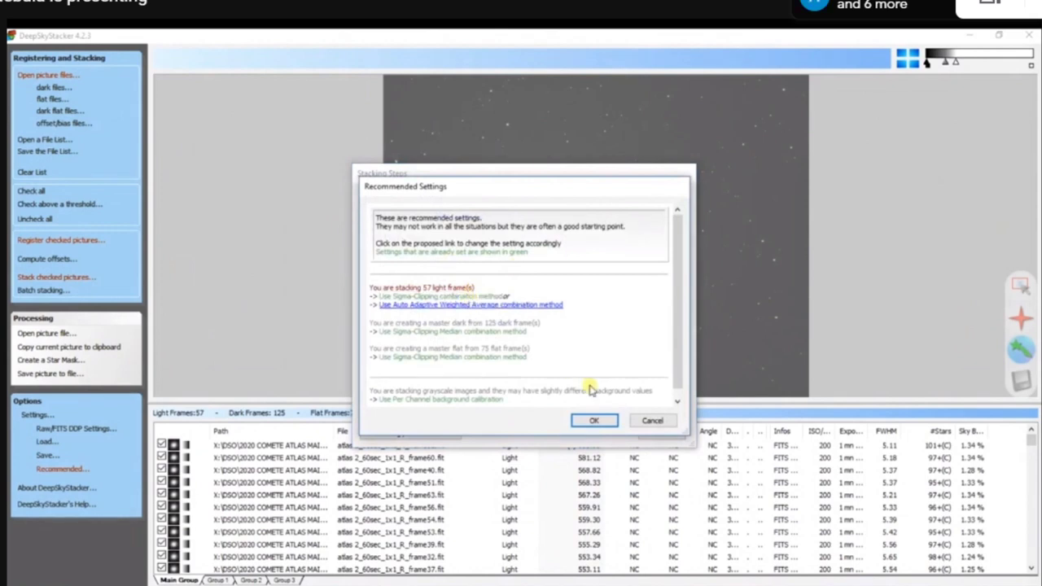
left_click(593, 420)
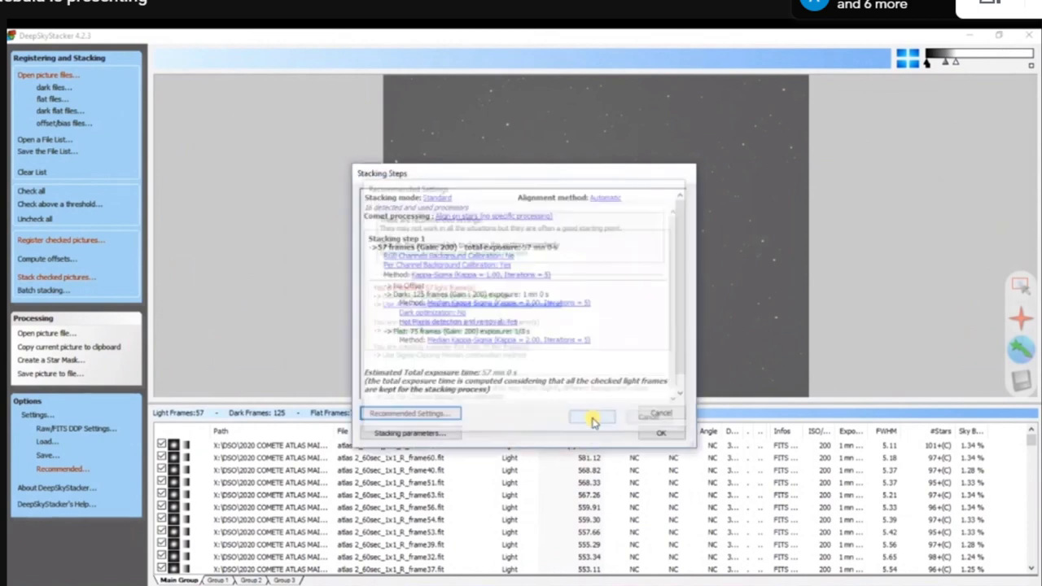
left_click(662, 436)
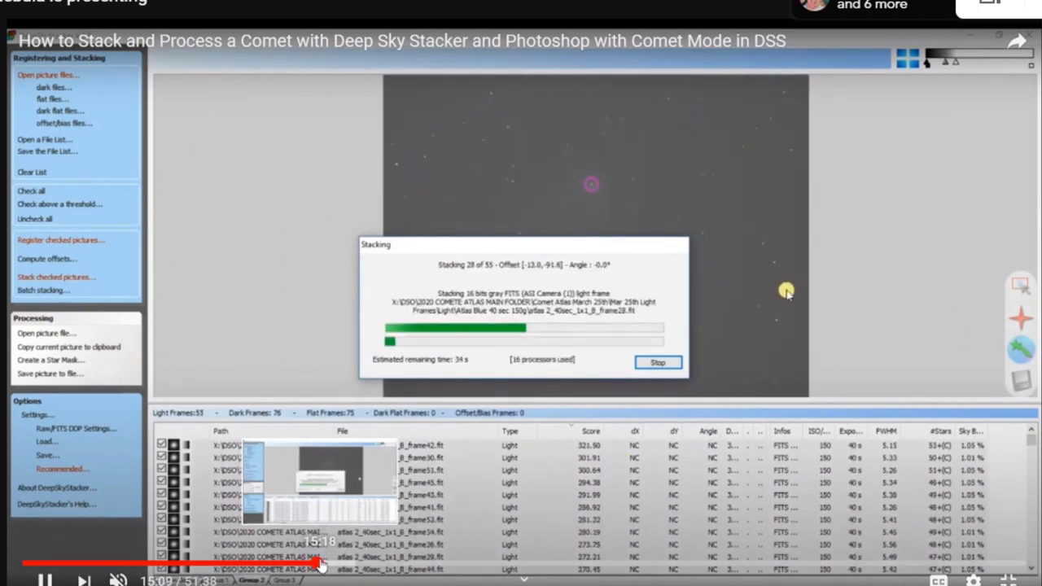
left_click_drag(319, 563, 331, 568)
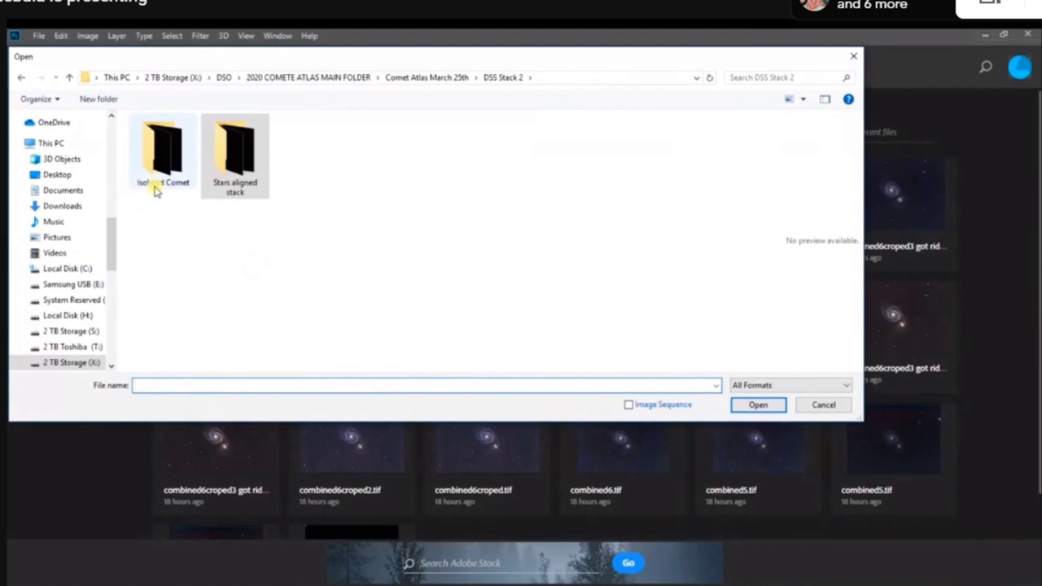
mouse_move(509, 363)
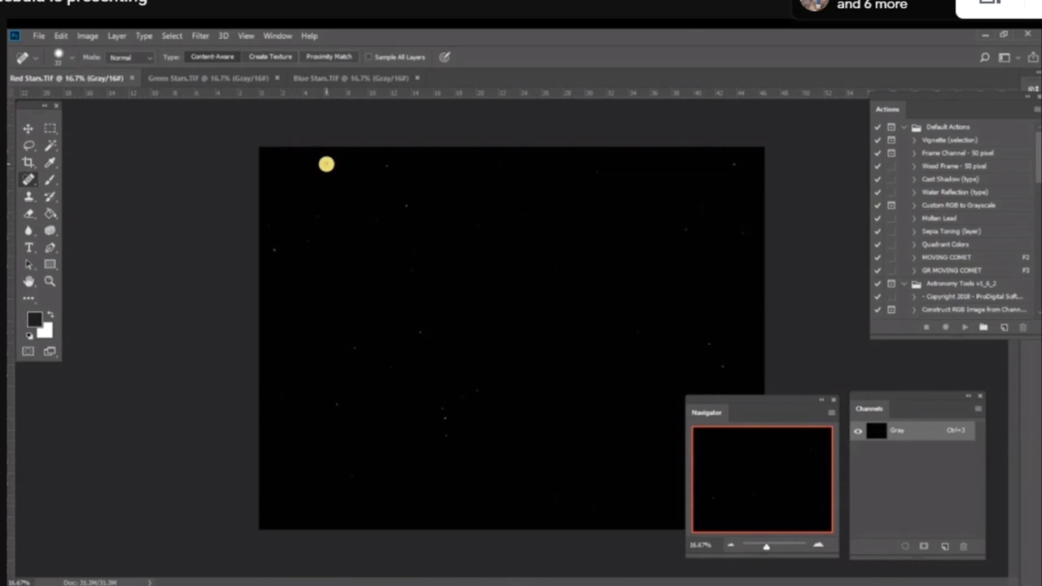
mouse_move(689, 282)
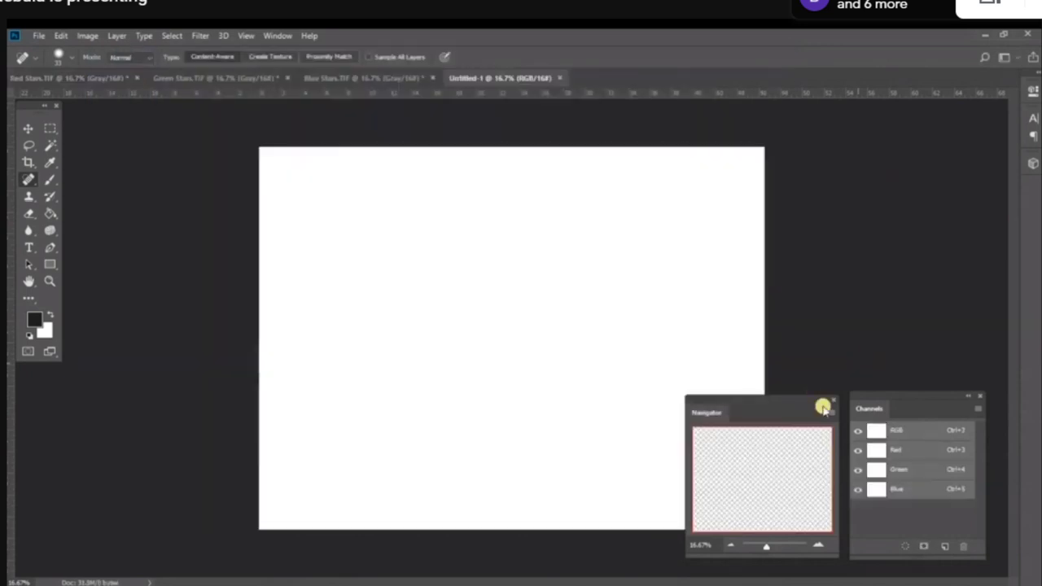
mouse_move(878, 253)
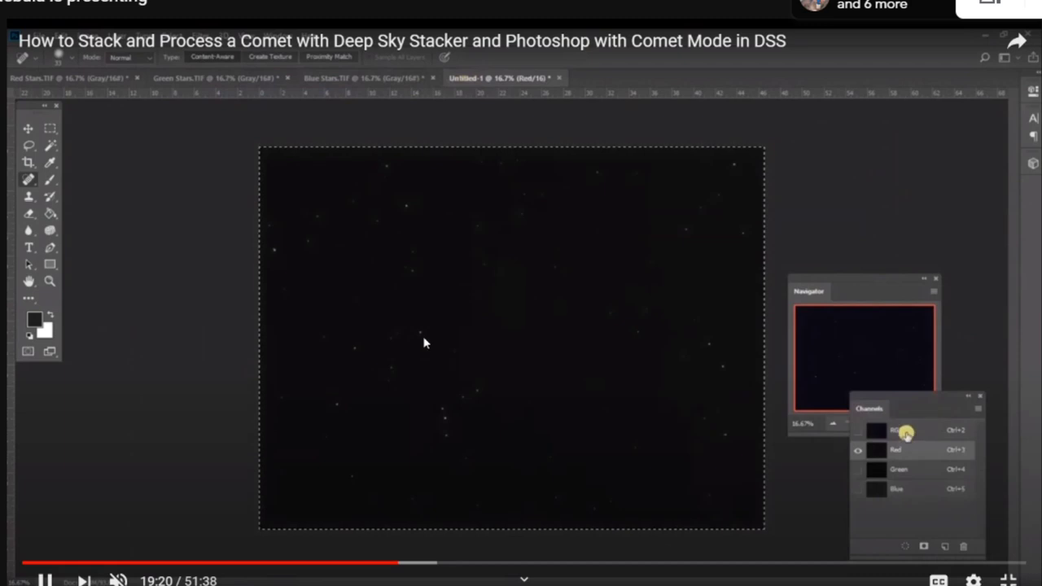
left_click(332, 443)
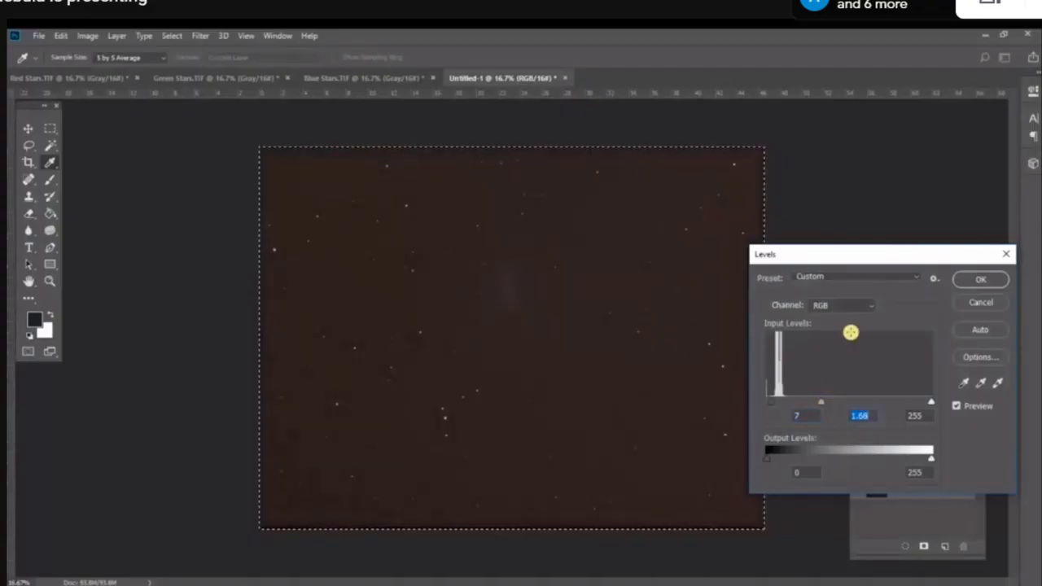
- Apply an RGB Levels adjustment with black input 7 and midtone 1.68 to the untitled star composite
left_click(869, 313)
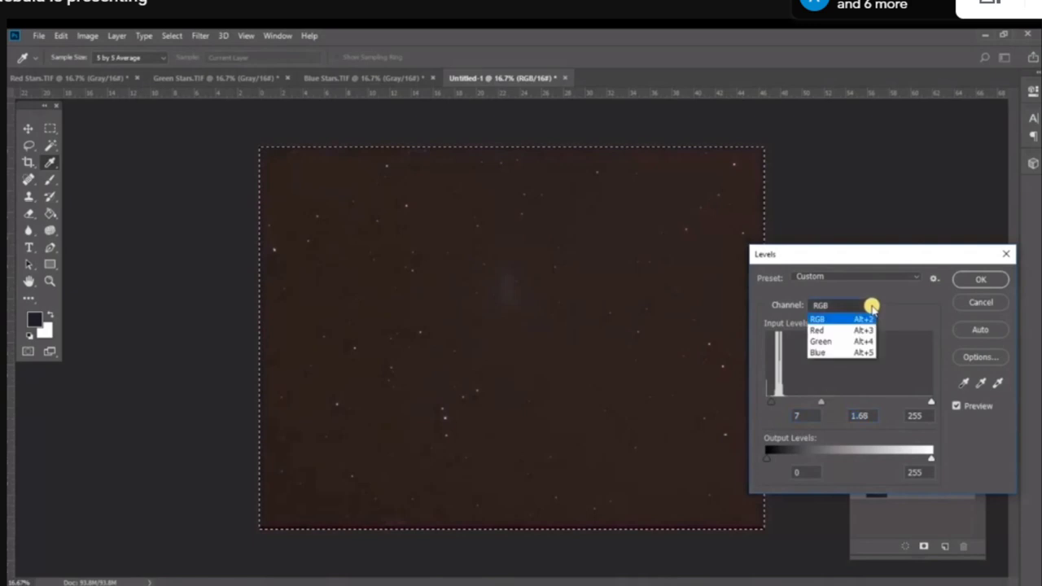
left_click(958, 282)
left_click(973, 281)
key("j")
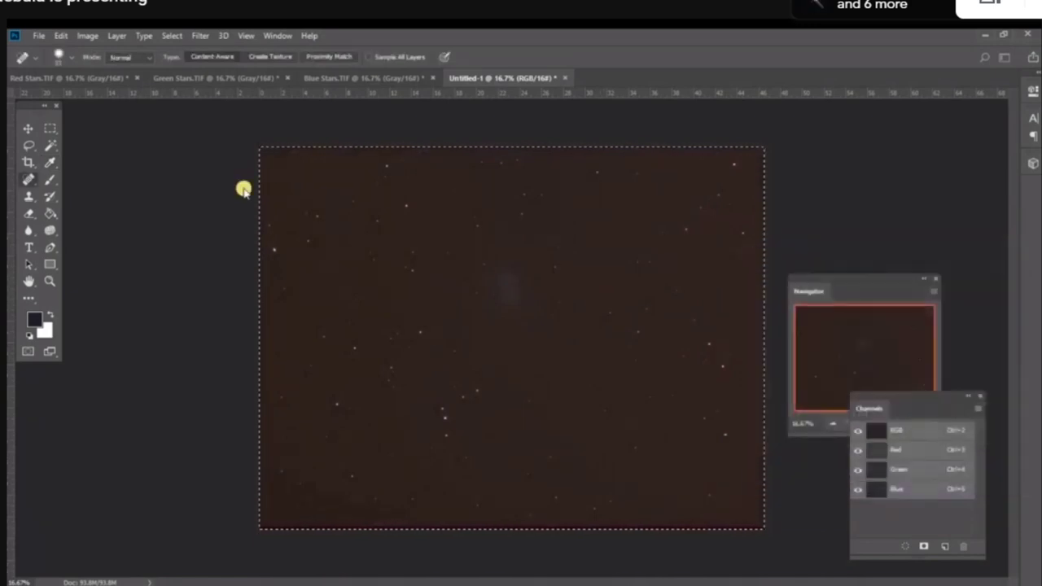
- Try a Curves adjustment raising input 76 to output 182 on the composite, and close the untitled document without saving
left_click(87, 36)
mouse_move(122, 70)
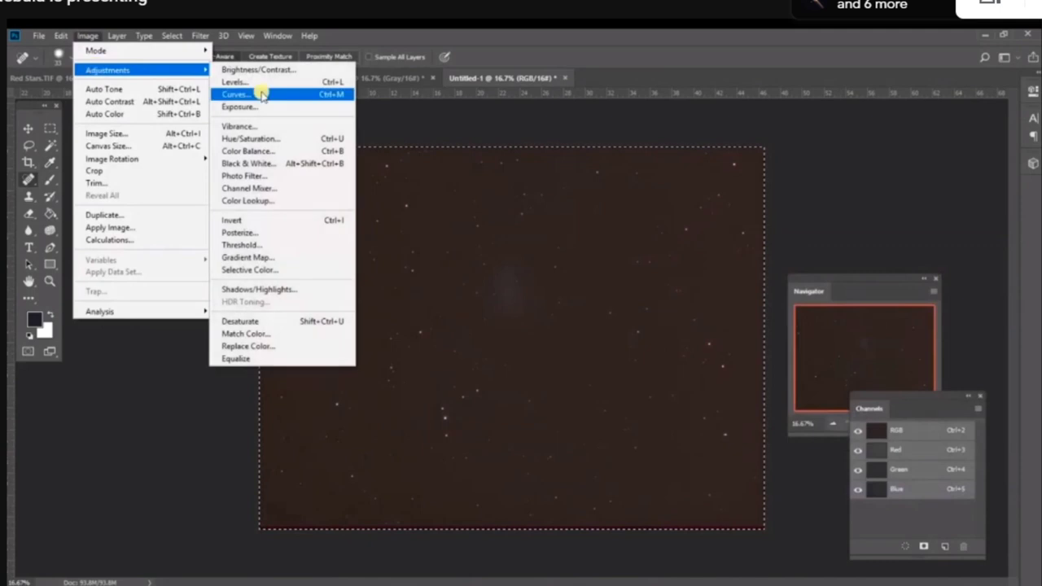
left_click(268, 94)
left_click_drag(448, 99, 728, 186)
left_click_drag(741, 328, 705, 292)
left_click_drag(670, 192, 796, 227)
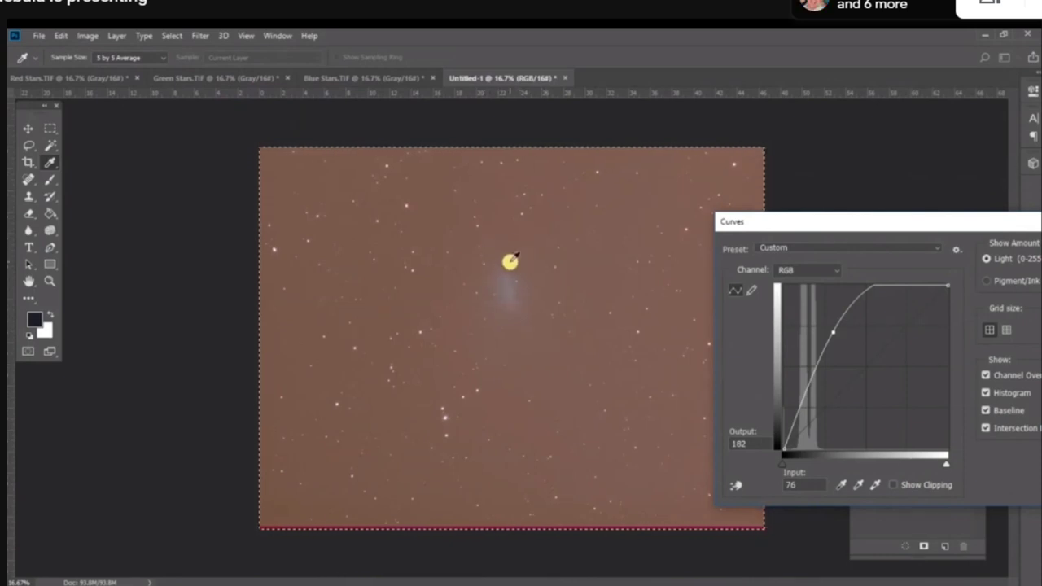
left_click_drag(796, 225, 655, 246)
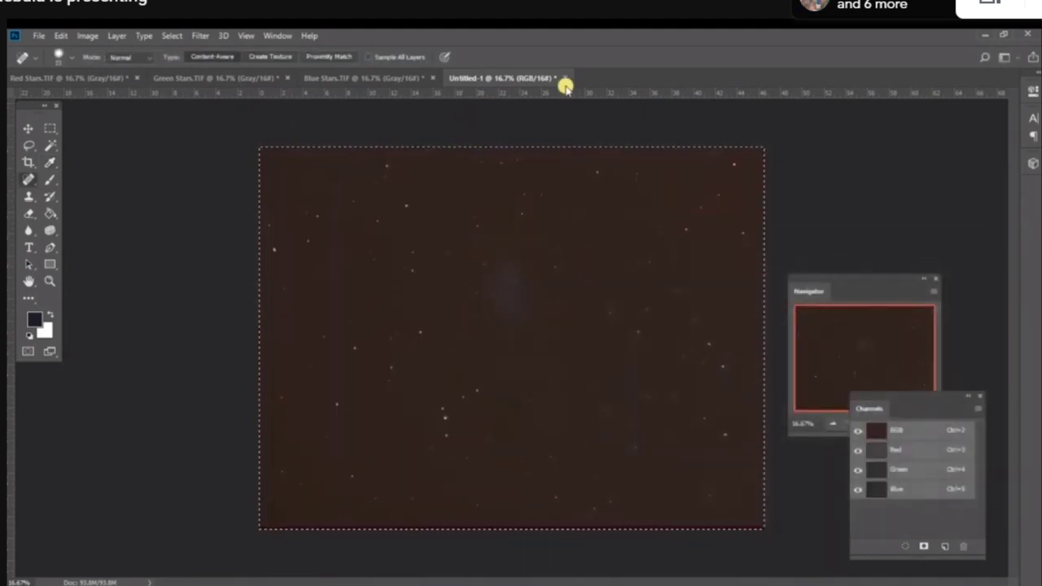
left_click(565, 79)
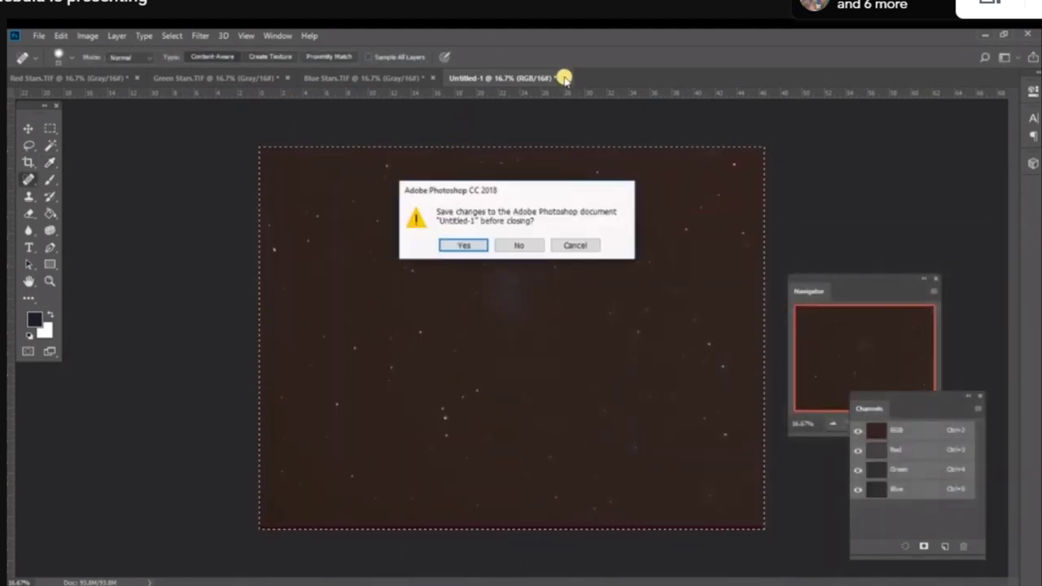
left_click(517, 247)
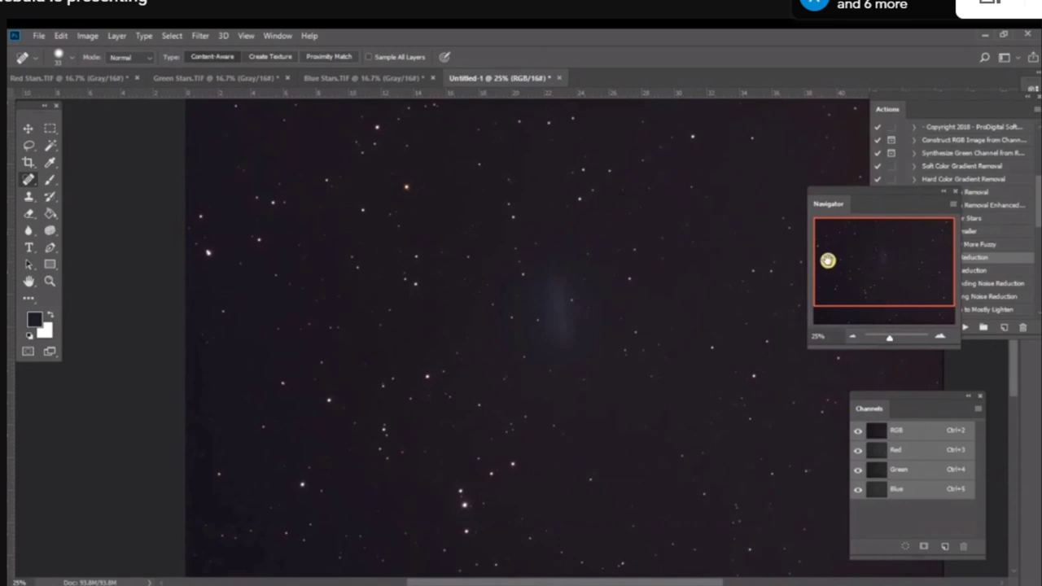
- Examine the comet and the surrounding stars in the colour composite at higher magnification
left_click_drag(882, 196, 918, 206)
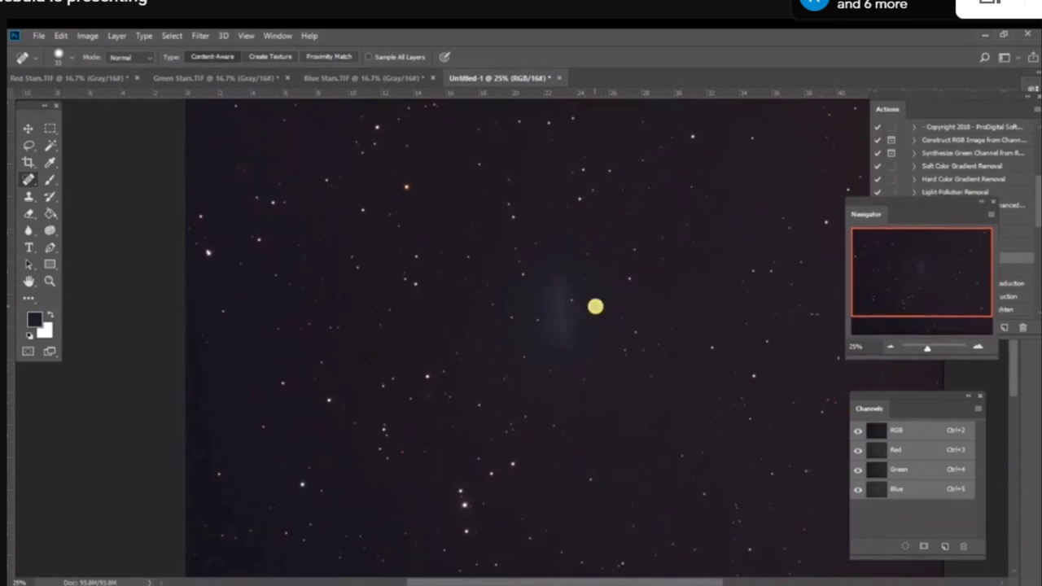
left_click(977, 347)
left_click(977, 347)
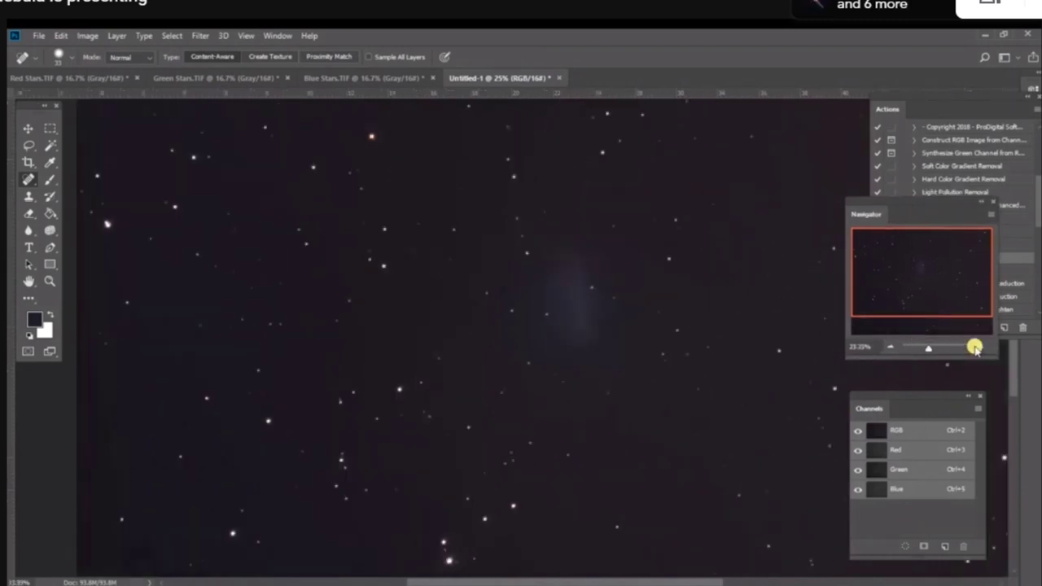
left_click(977, 347)
left_click_drag(915, 274, 924, 268)
left_click(889, 347)
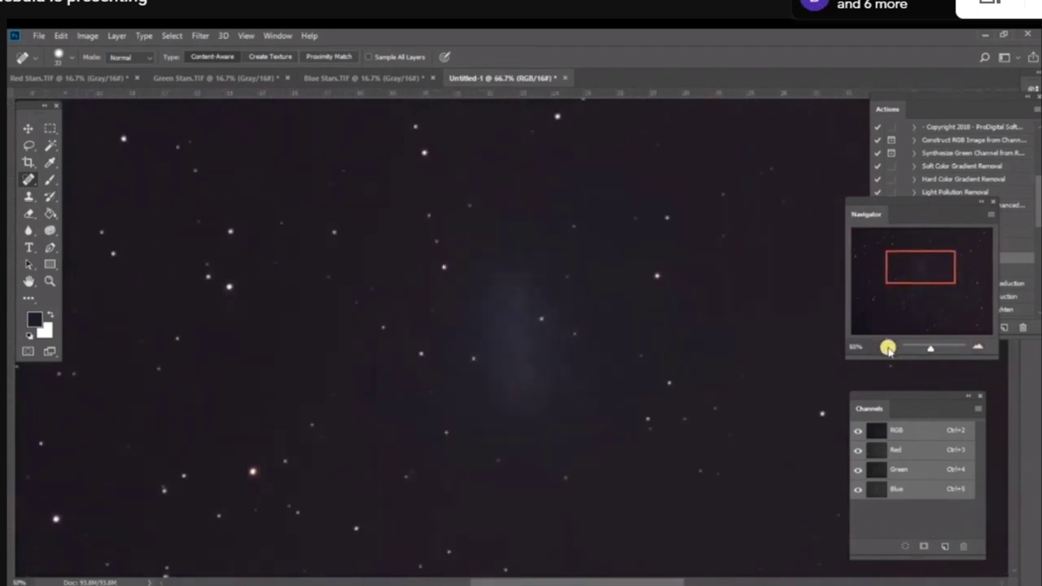
left_click(889, 347)
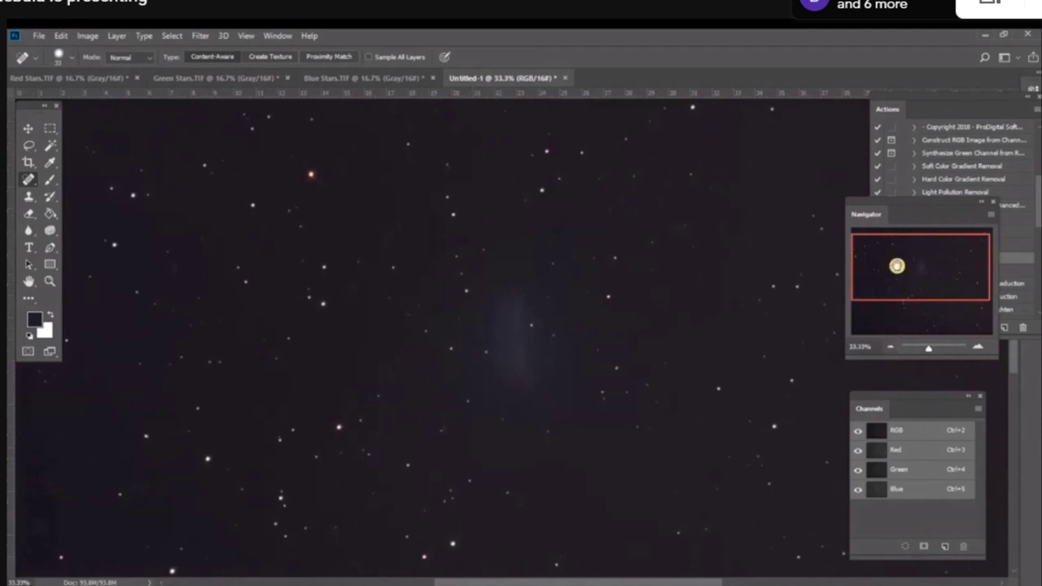
left_click_drag(905, 268, 912, 276)
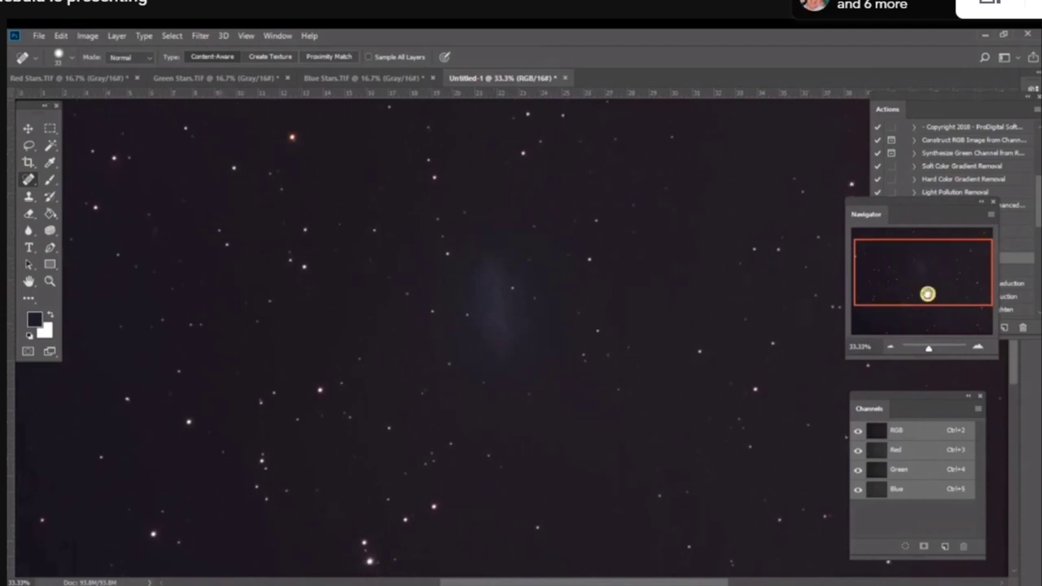
- Set the Red channel's black input level to 10 in a Levels adjustment of the composite
left_click(83, 37)
mouse_move(180, 72)
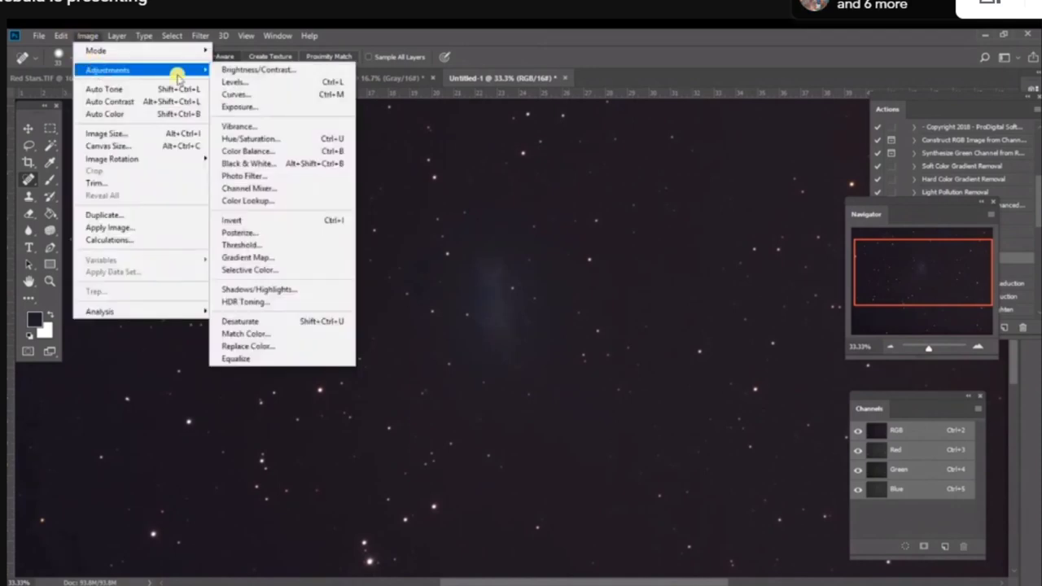
left_click(231, 83)
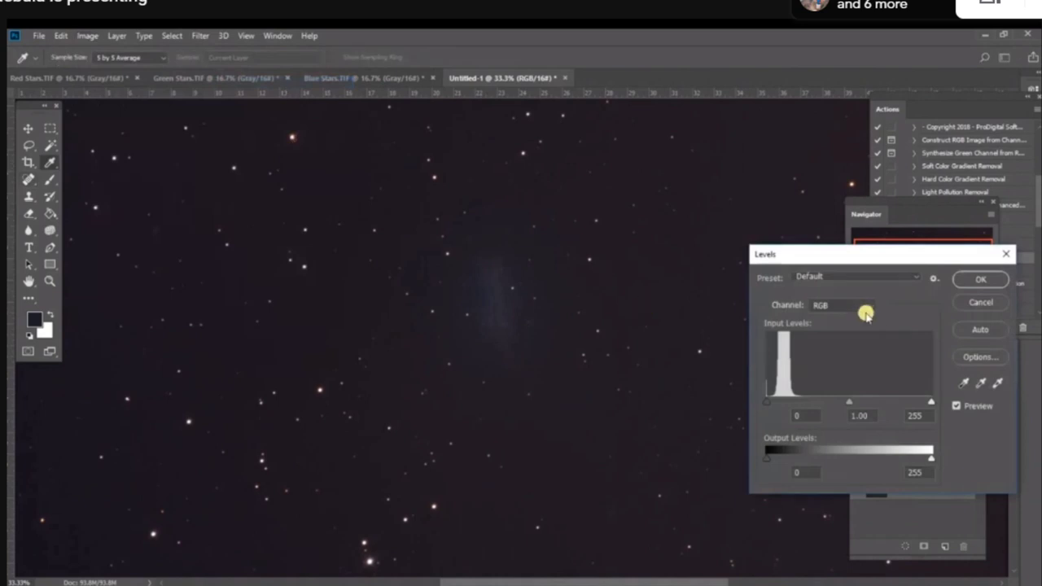
left_click(866, 314)
left_click(860, 326)
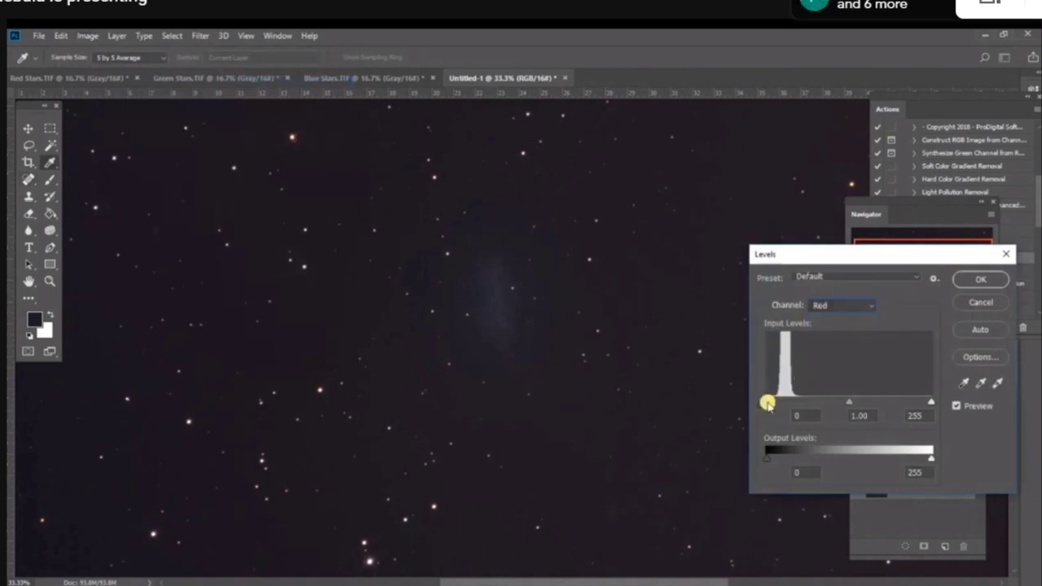
left_click_drag(767, 403, 774, 402)
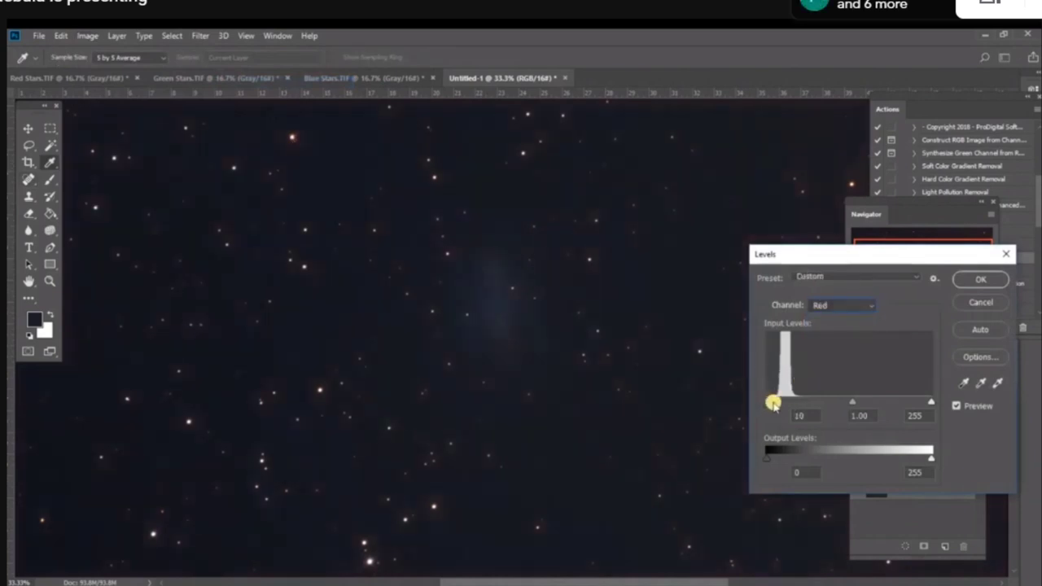
- Set the black input level to 9 for Green and 13 for Blue, and apply the Levels adjustment
left_click(857, 307)
left_click(846, 339)
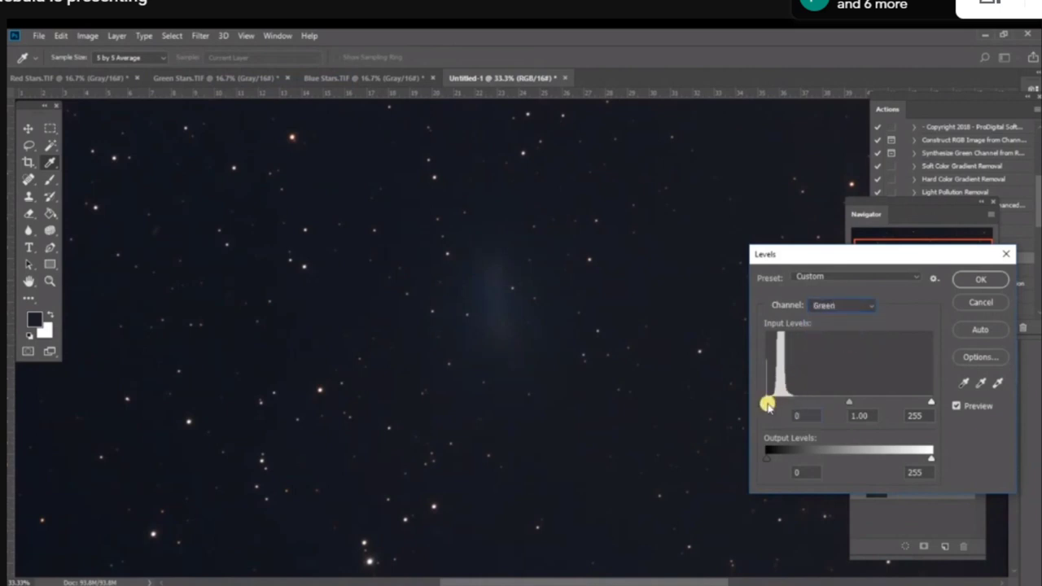
left_click_drag(768, 404, 774, 407)
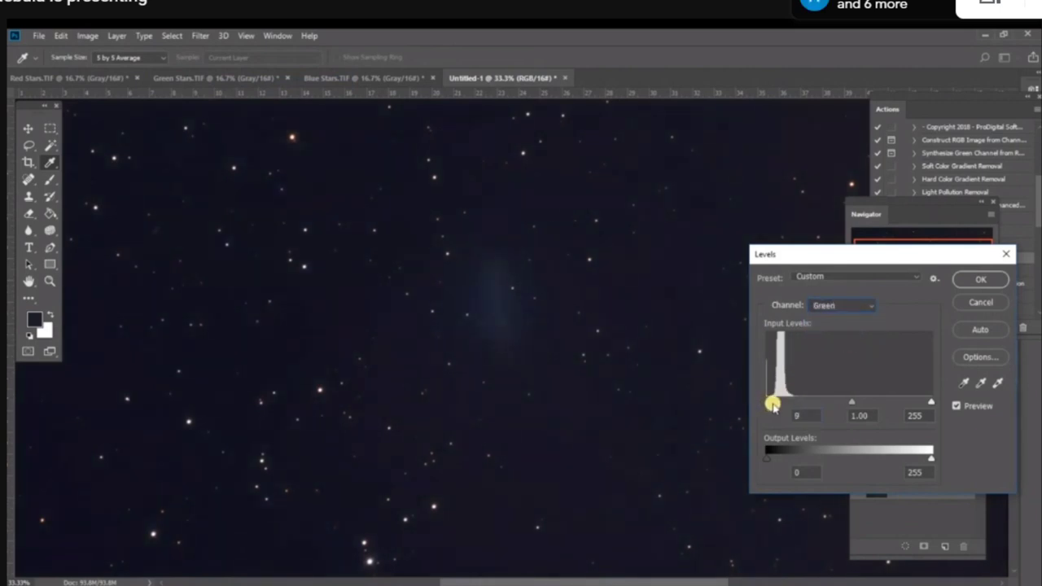
left_click(860, 304)
left_click(847, 352)
left_click_drag(770, 402, 778, 409)
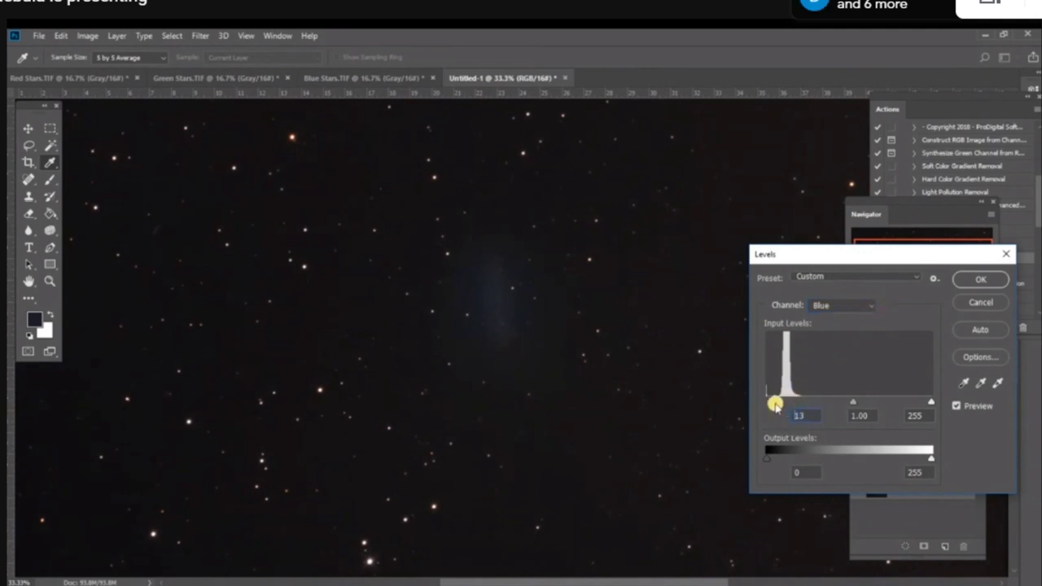
left_click(967, 281)
key("j")
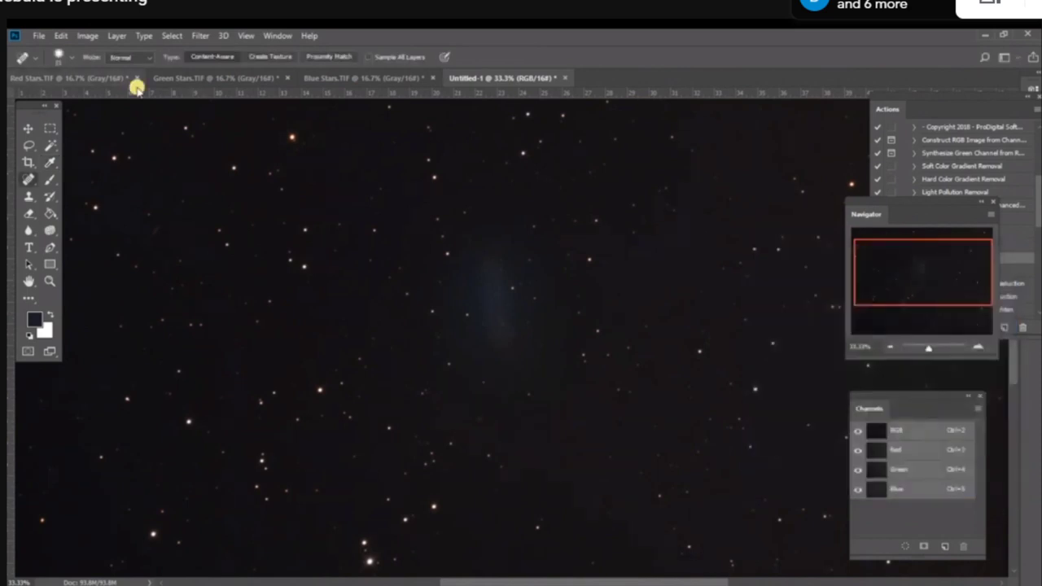
- Use a Selective Color adjustment on the composite to set the Blues to Cyan +100, Magenta +86, Yellow +100 and Black +100
left_click(85, 36)
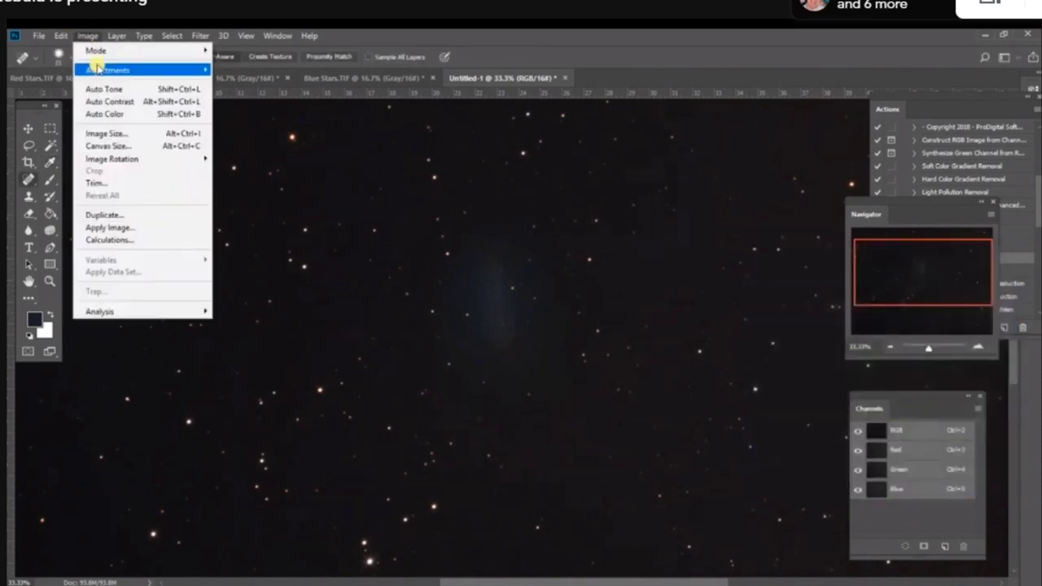
mouse_move(98, 70)
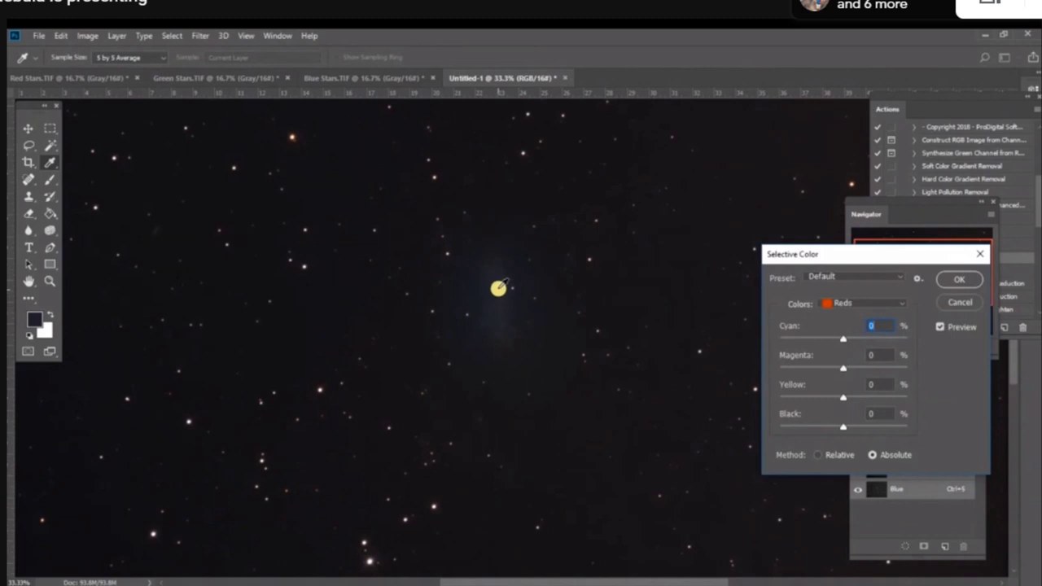
left_click(899, 300)
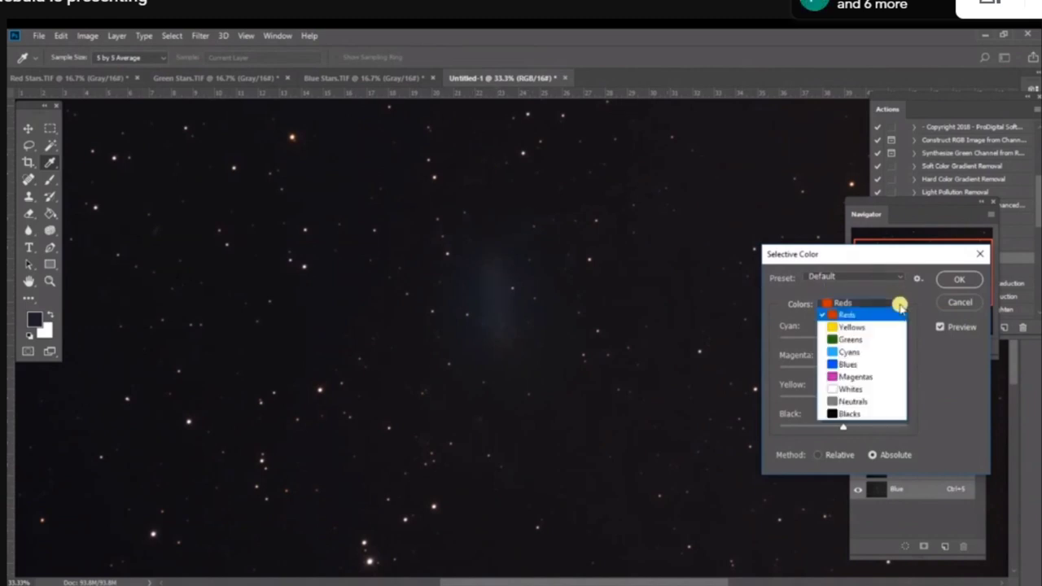
left_click(887, 364)
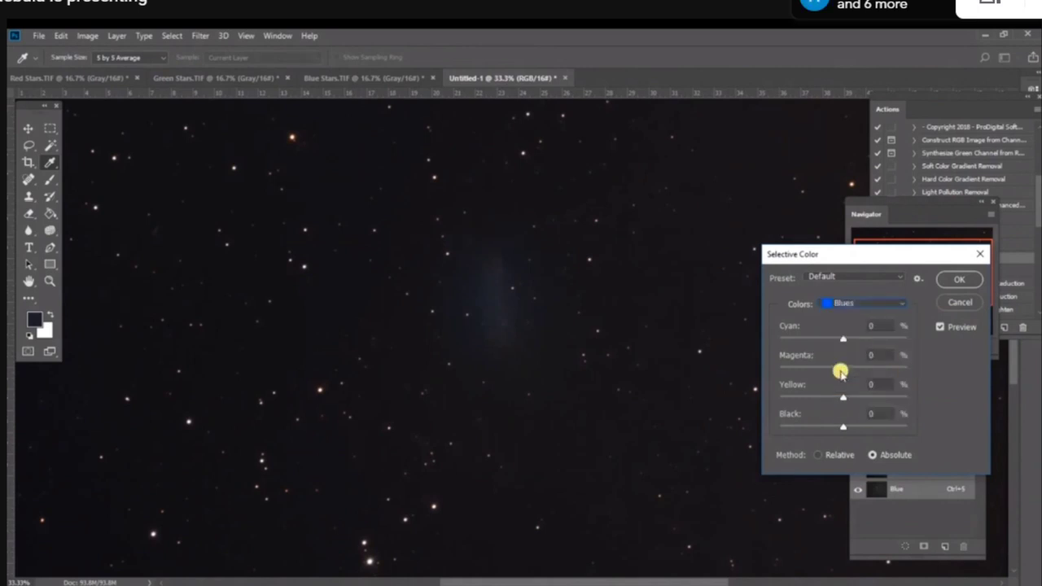
left_click_drag(844, 338, 908, 356)
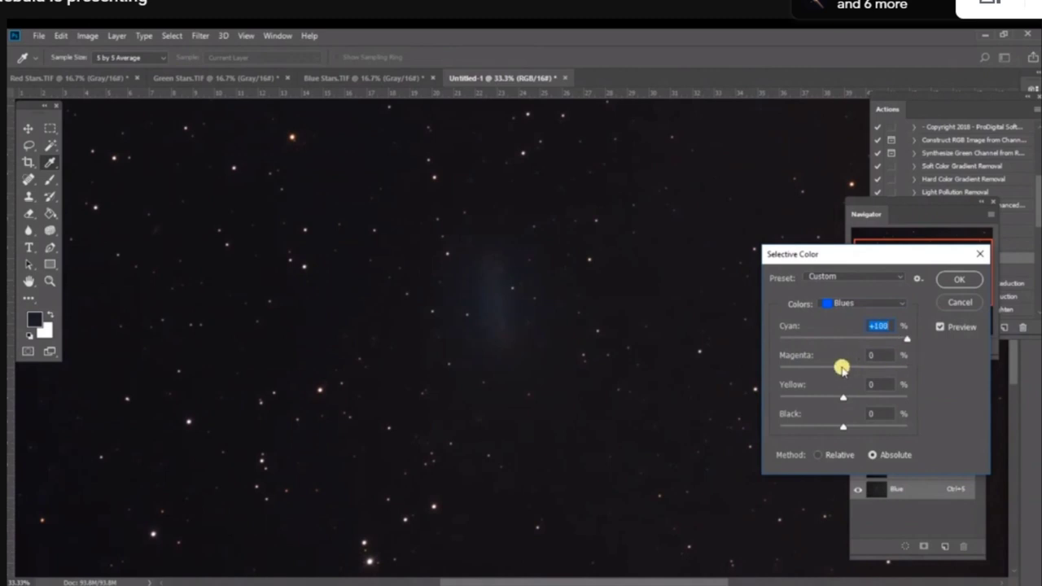
left_click_drag(843, 368, 897, 374)
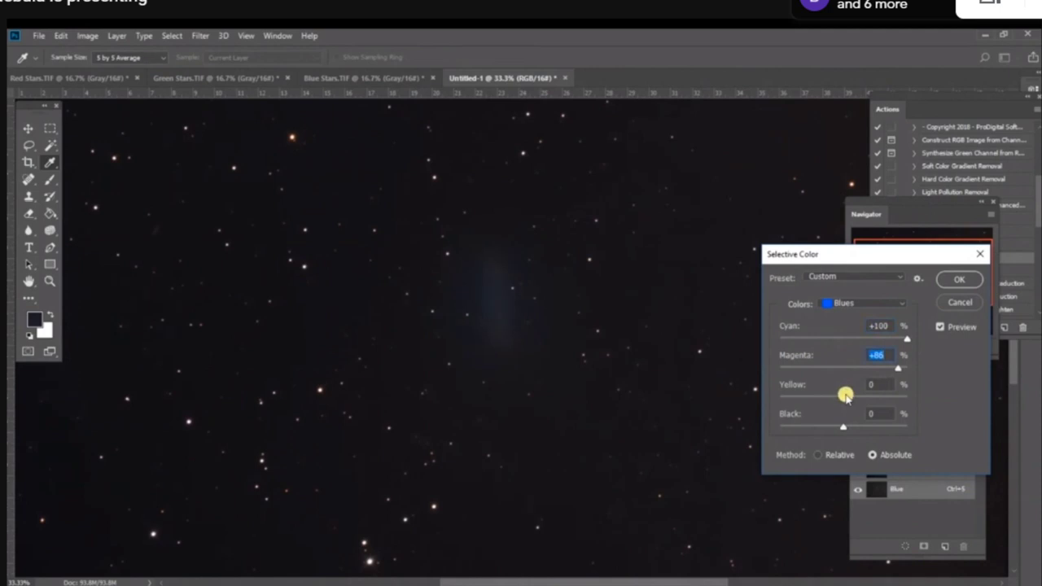
left_click_drag(844, 398, 922, 401)
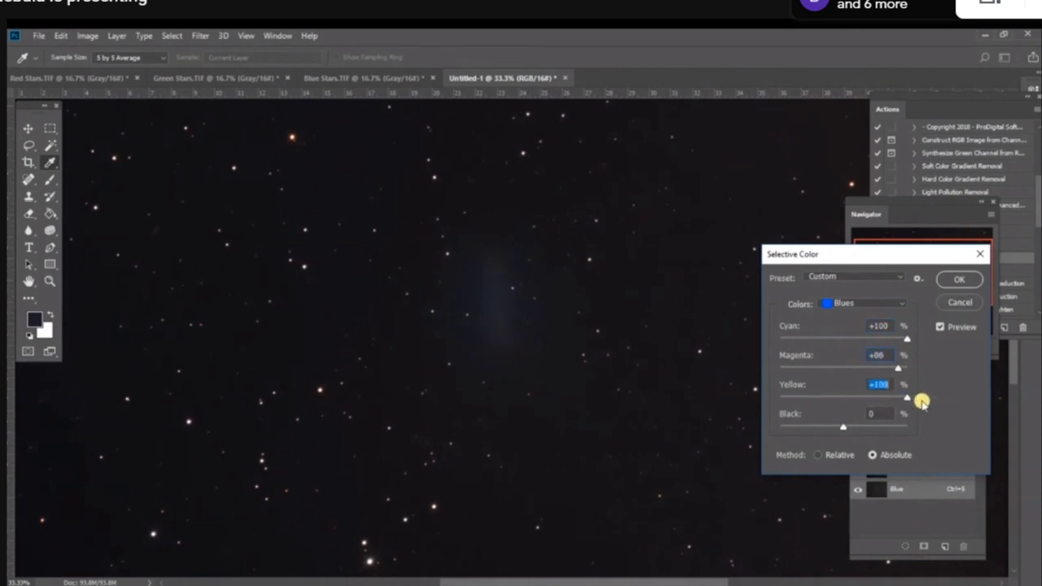
left_click_drag(844, 425, 920, 435)
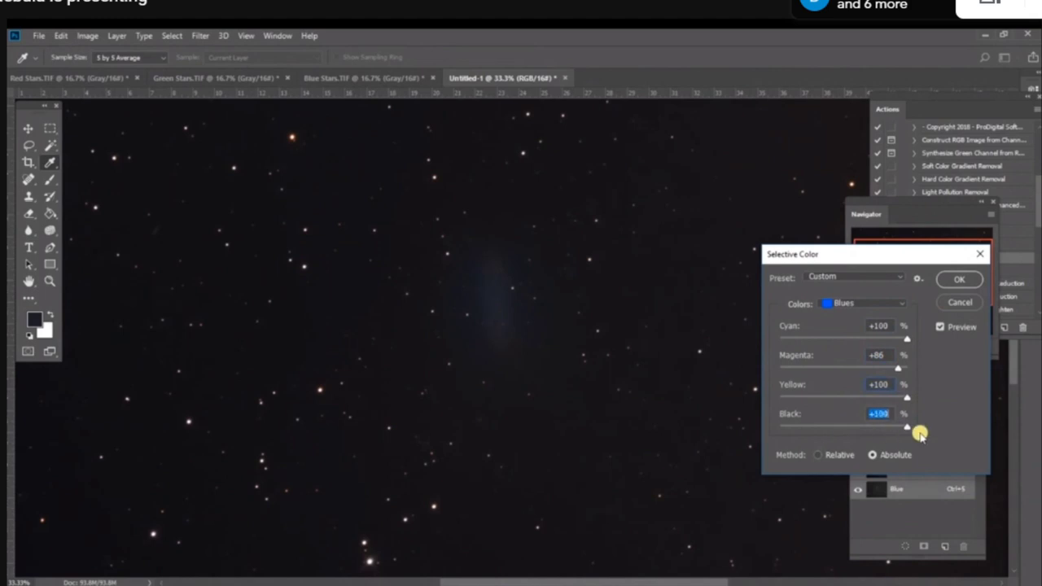
- Switch the Selective Color method to Relative, raise Magenta in the Blues to +100, and apply the adjustment
left_click(818, 455)
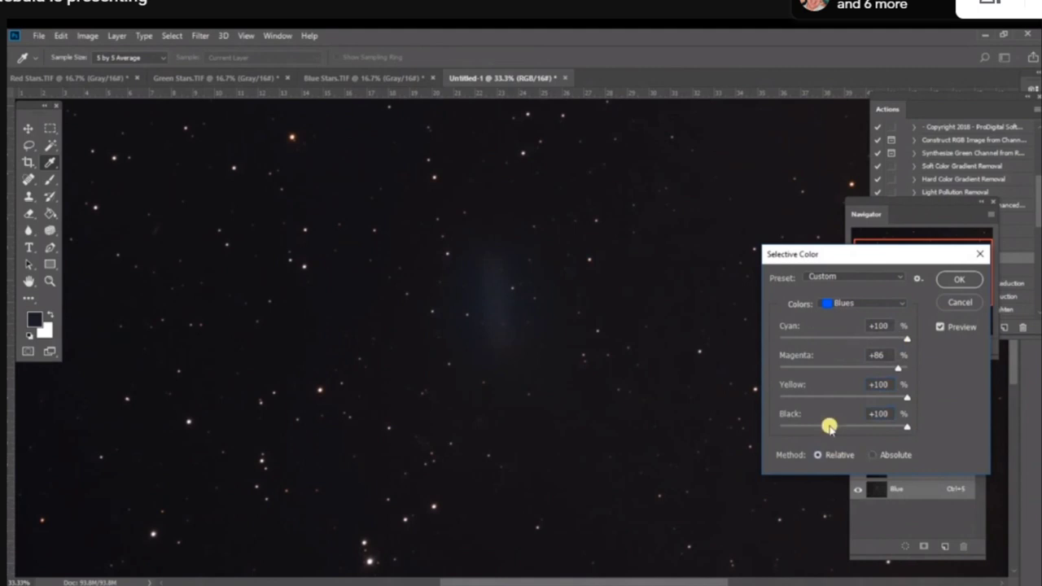
left_click_drag(900, 367, 921, 370)
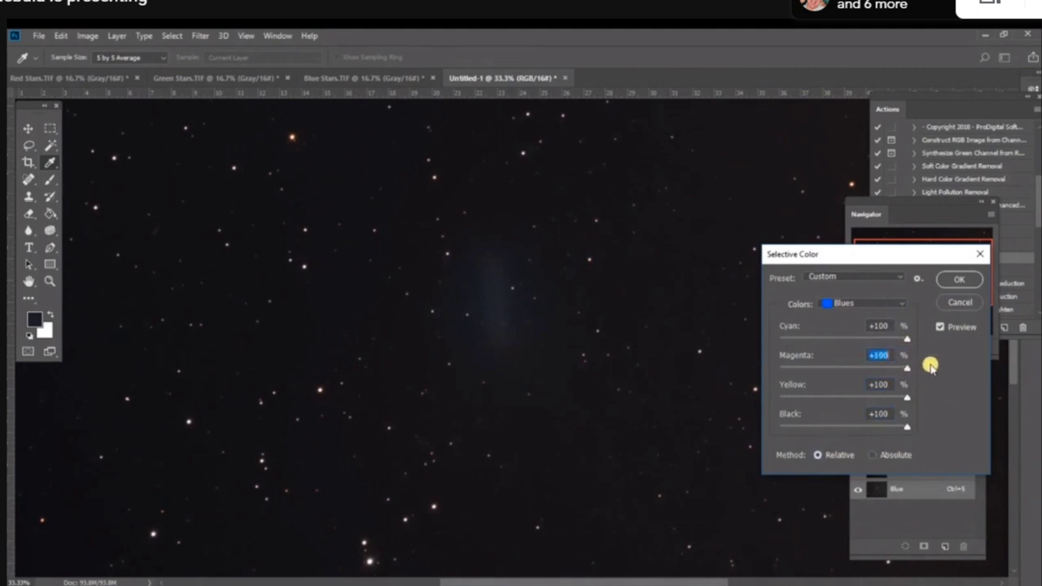
left_click(945, 279)
key("j")
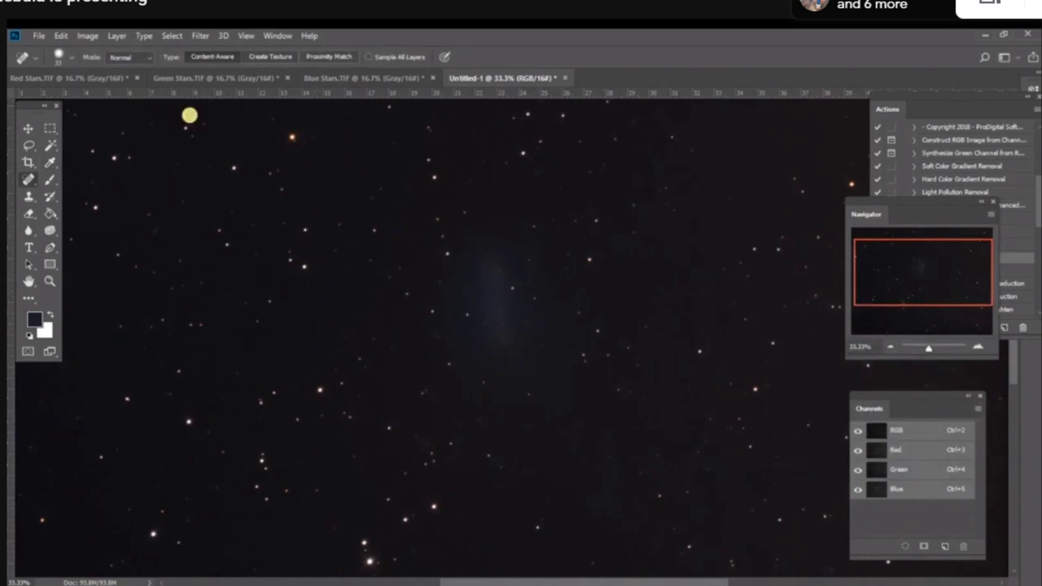
- Open the Replace Color adjustment for the colour composite
left_click(86, 36)
mouse_move(99, 70)
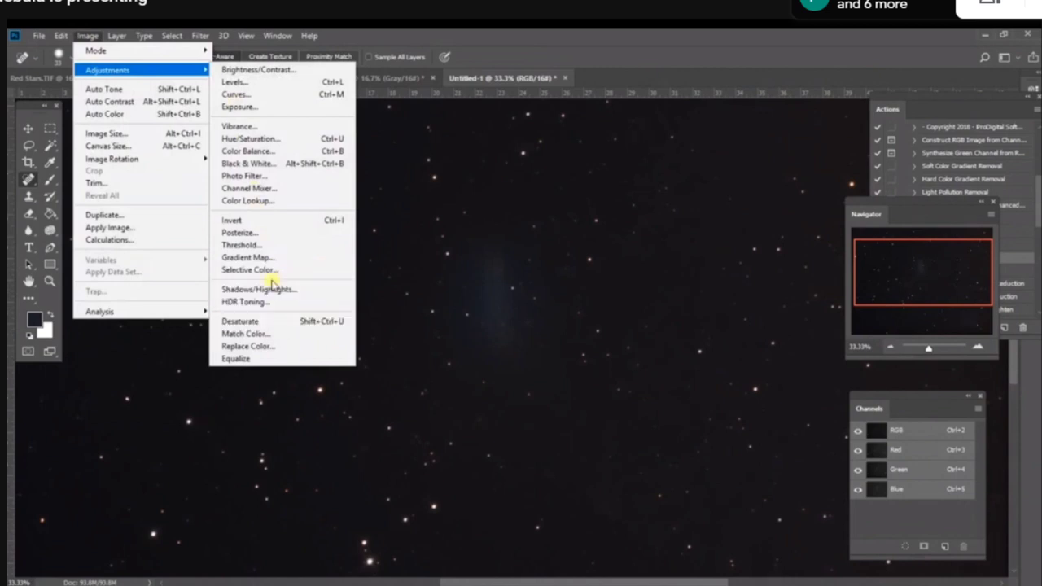
left_click(276, 347)
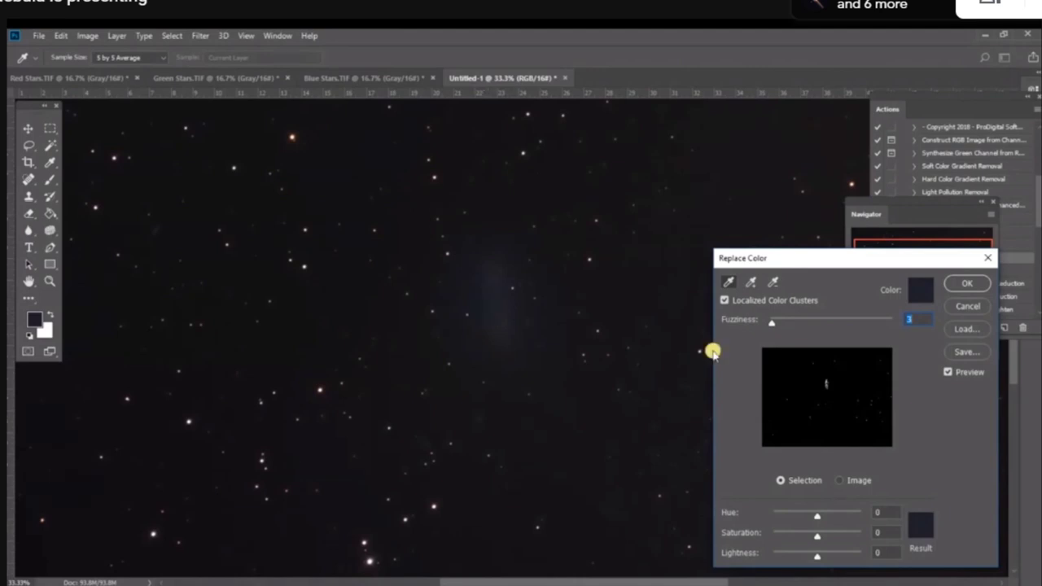
mouse_move(718, 514)
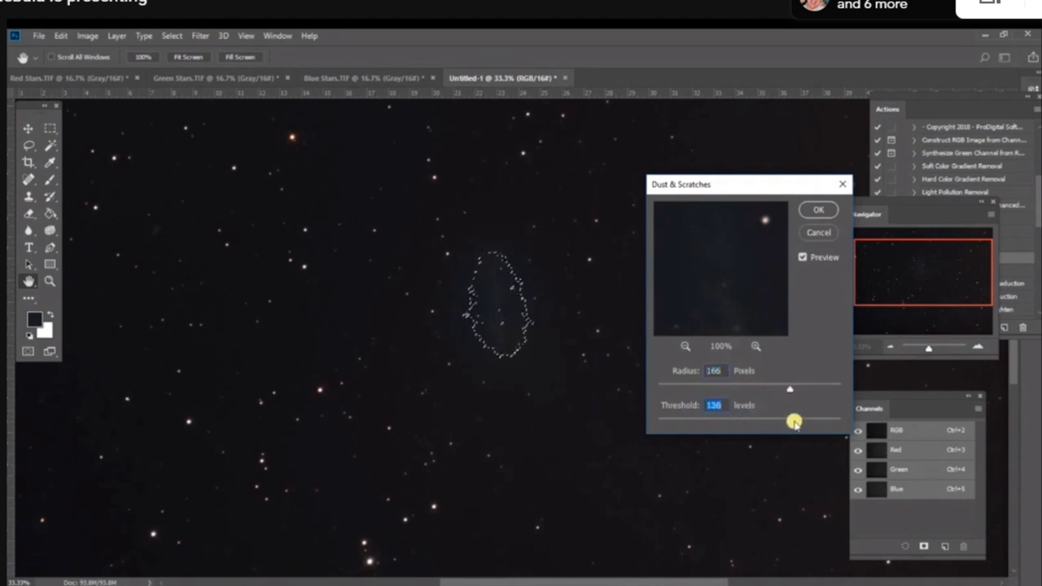
mouse_move(548, 400)
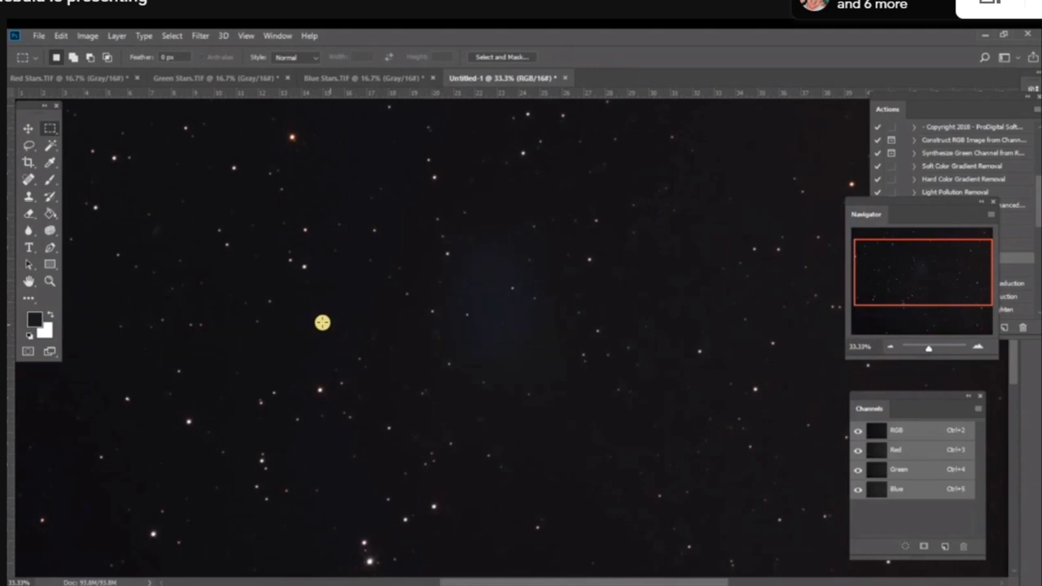
- Set the Cyans to Cyan +100, Magenta +100, Yellow +100 and Black +97 with the Absolute method, and apply Selective Color
mouse_move(841, 355)
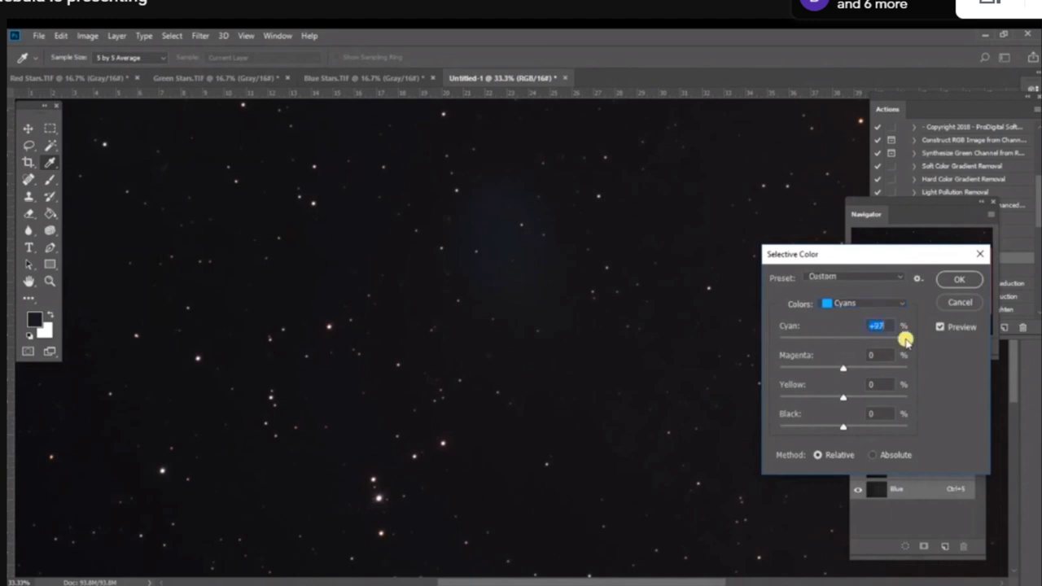
left_click_drag(832, 352, 913, 359)
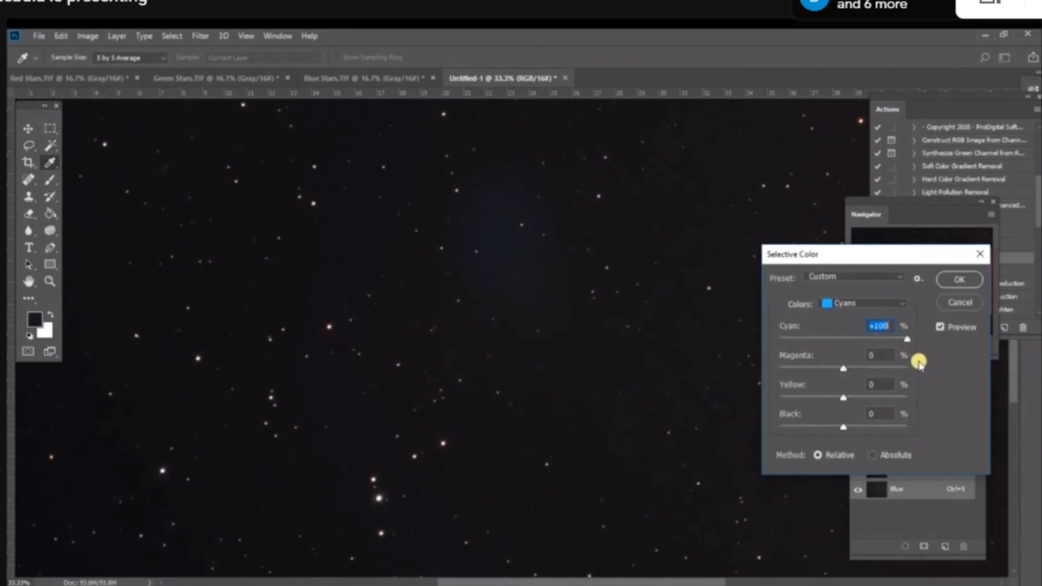
left_click_drag(844, 368, 935, 367)
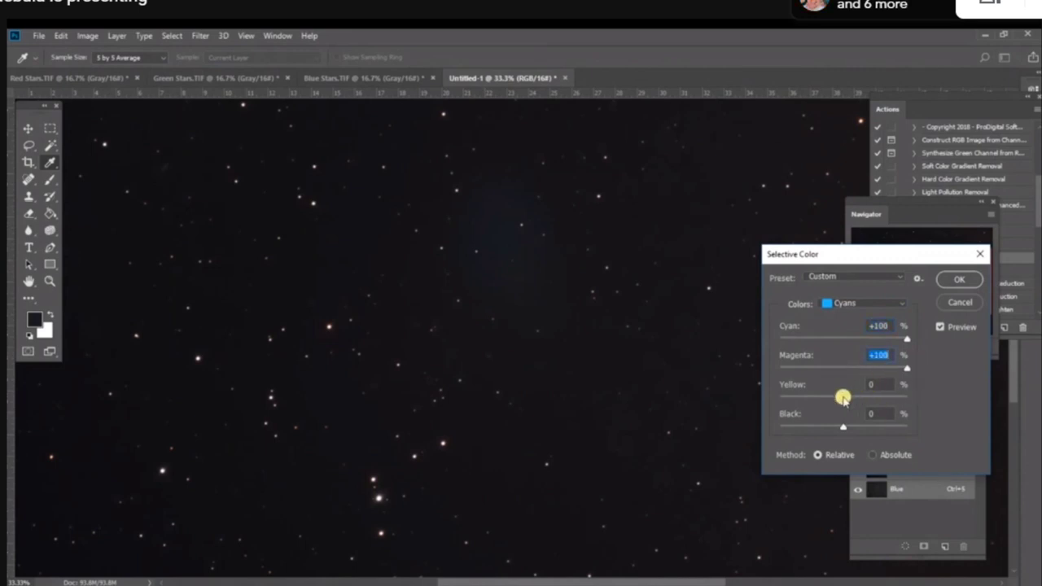
left_click(877, 456)
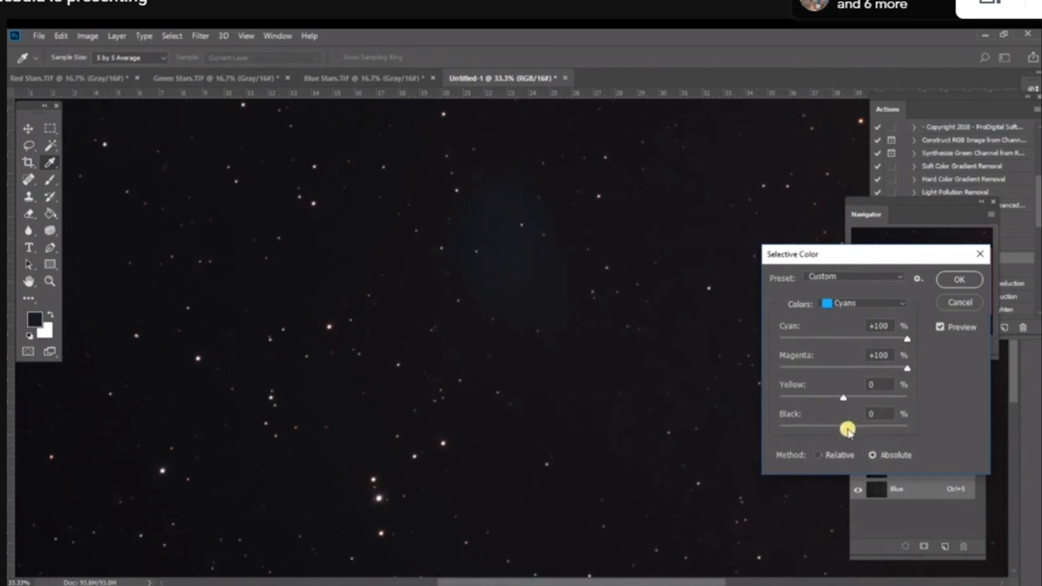
left_click_drag(841, 426, 902, 425)
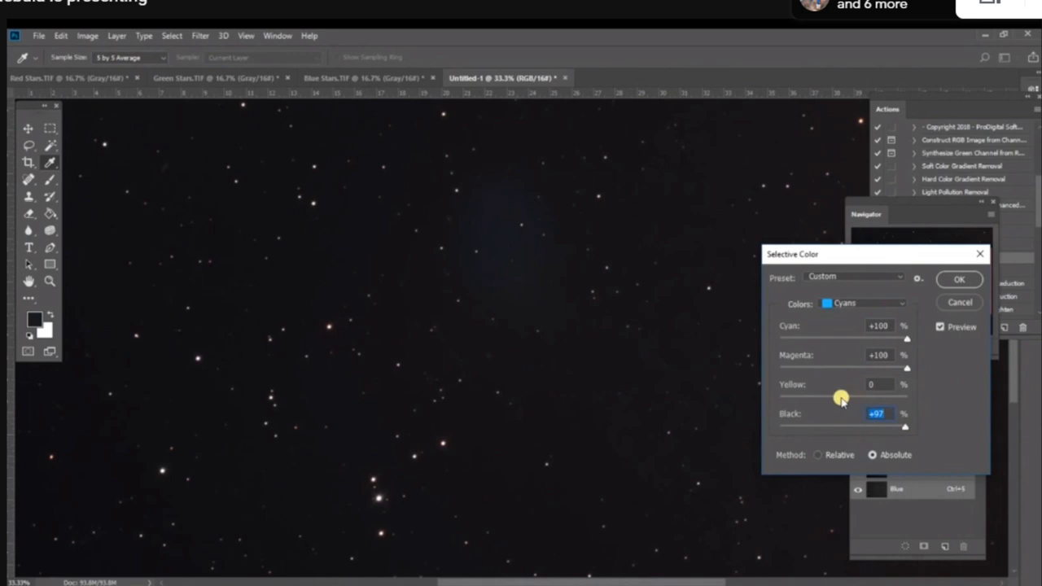
left_click_drag(841, 398, 914, 401)
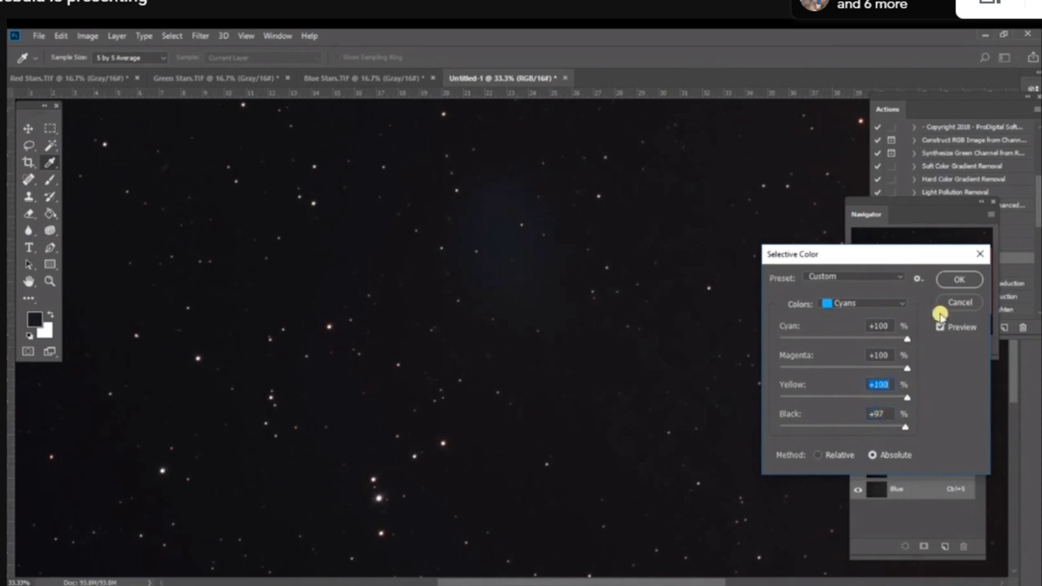
left_click(949, 281)
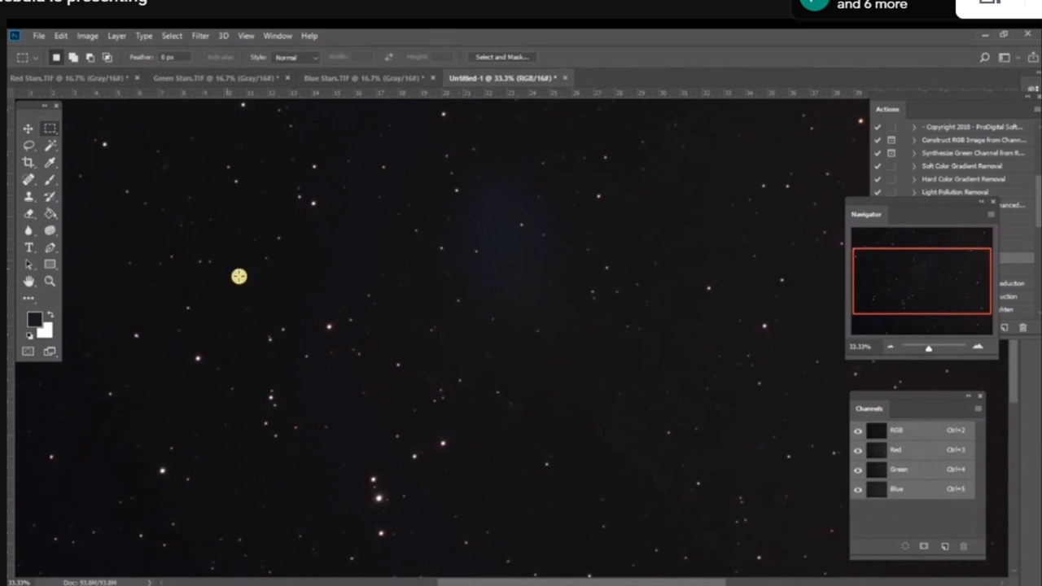
- Open the composite in the Camera Raw Filter and set the Temperature to +11 and the Tint to +23
left_click(90, 36)
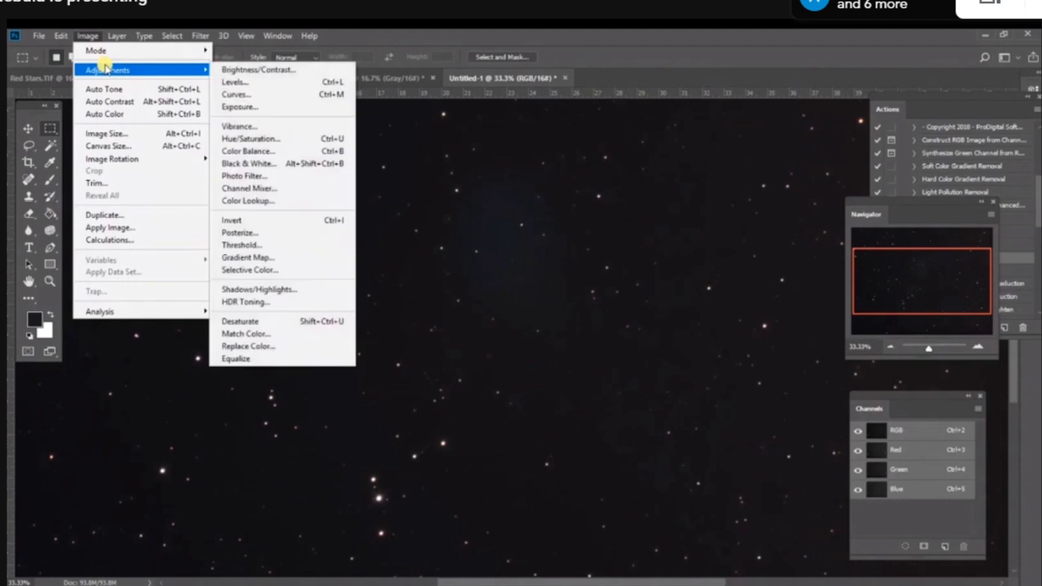
mouse_move(199, 35)
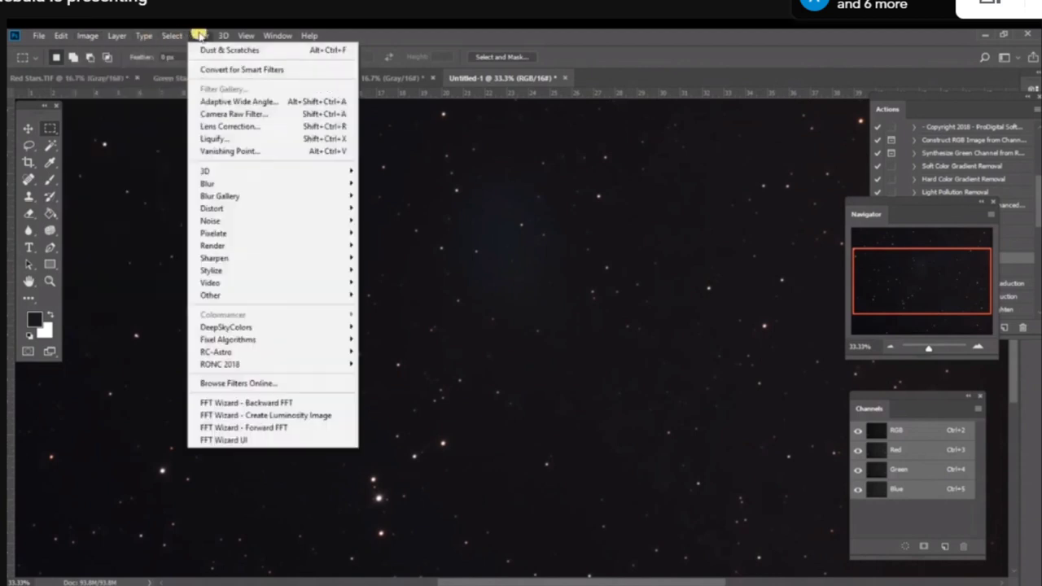
left_click(242, 115)
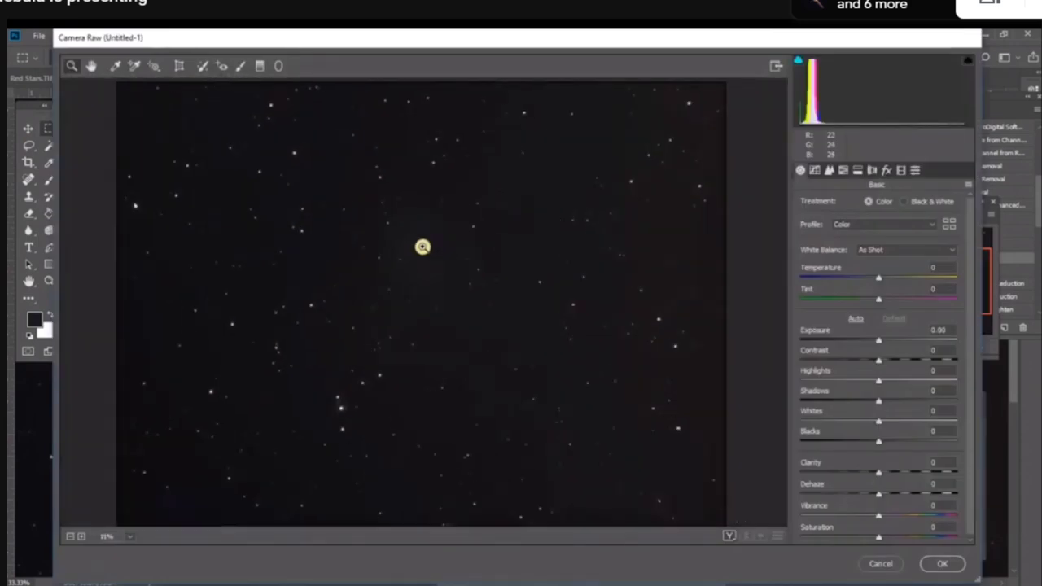
left_click(415, 302)
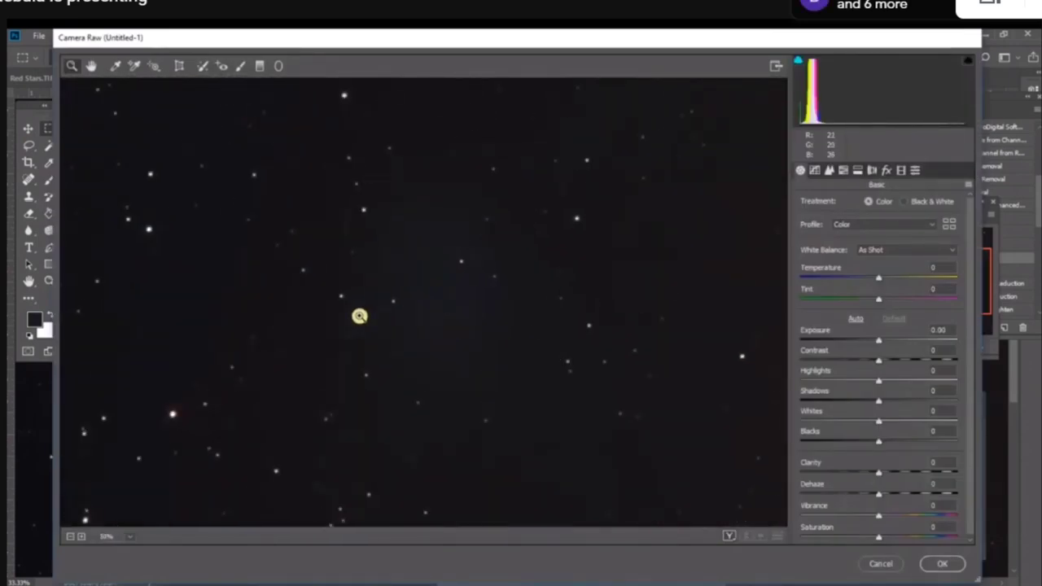
left_click(505, 260)
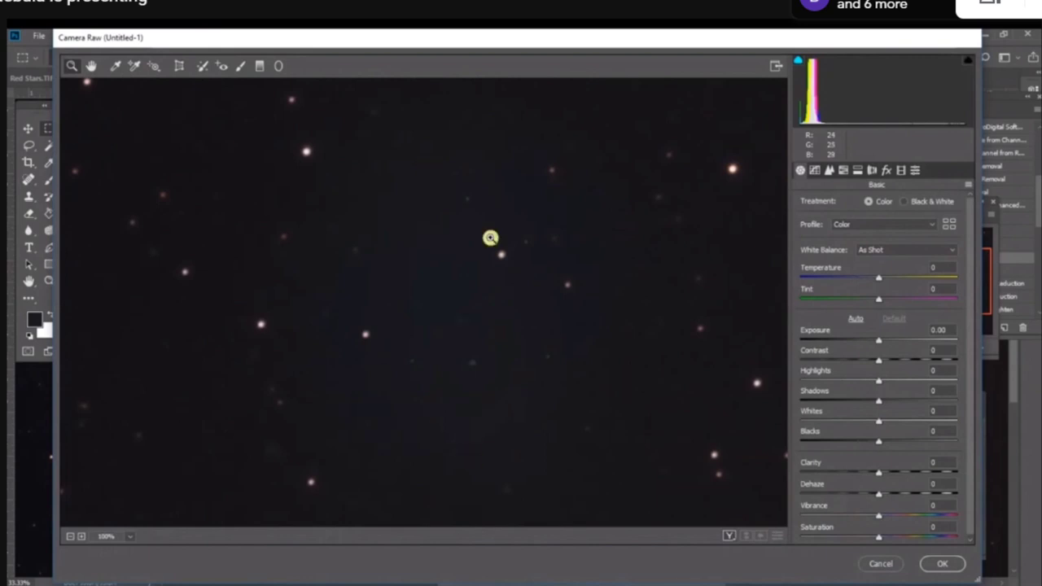
left_click(70, 540)
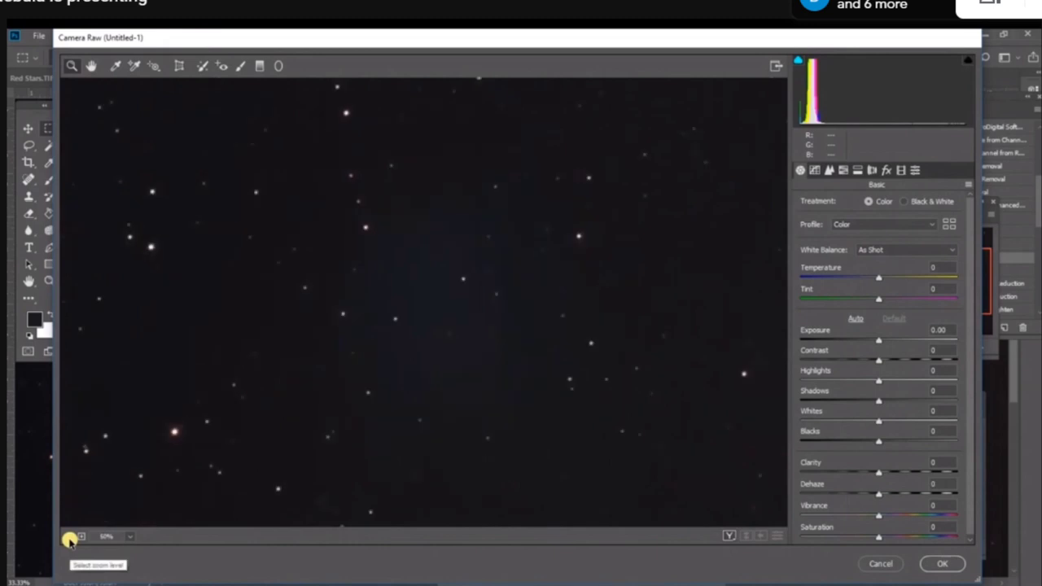
left_click(440, 298)
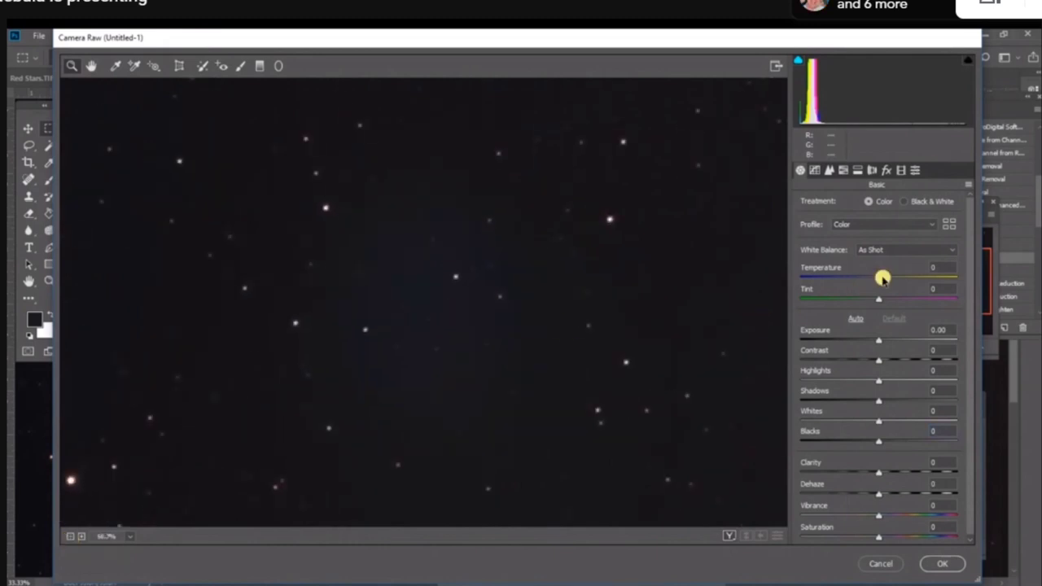
left_click_drag(879, 278, 908, 304)
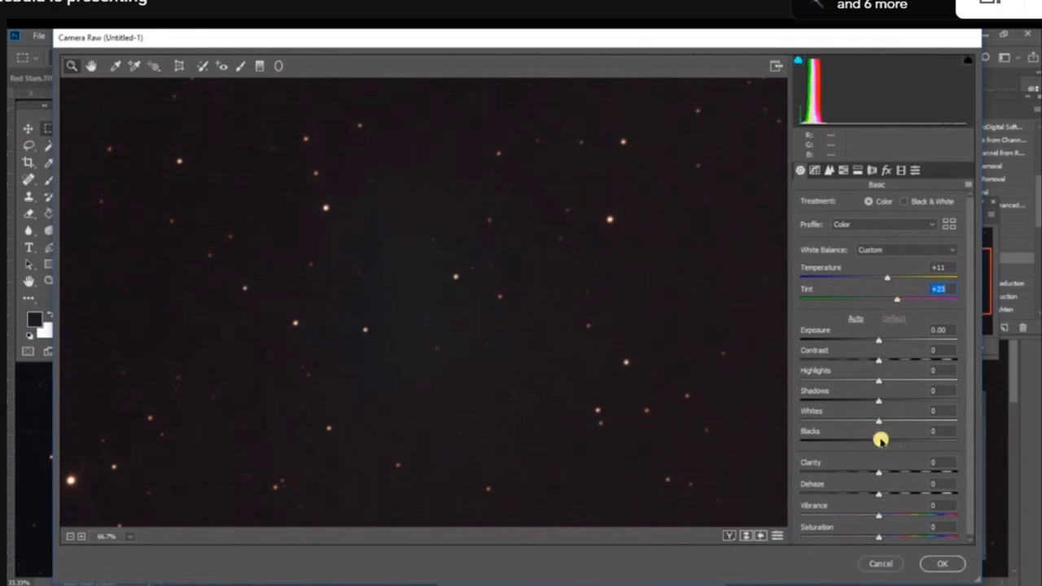
- Set Blacks to -25 and Clarity to +7, warm the Temperature slightly further, and apply the Camera Raw Filter
left_click_drag(879, 445, 862, 448)
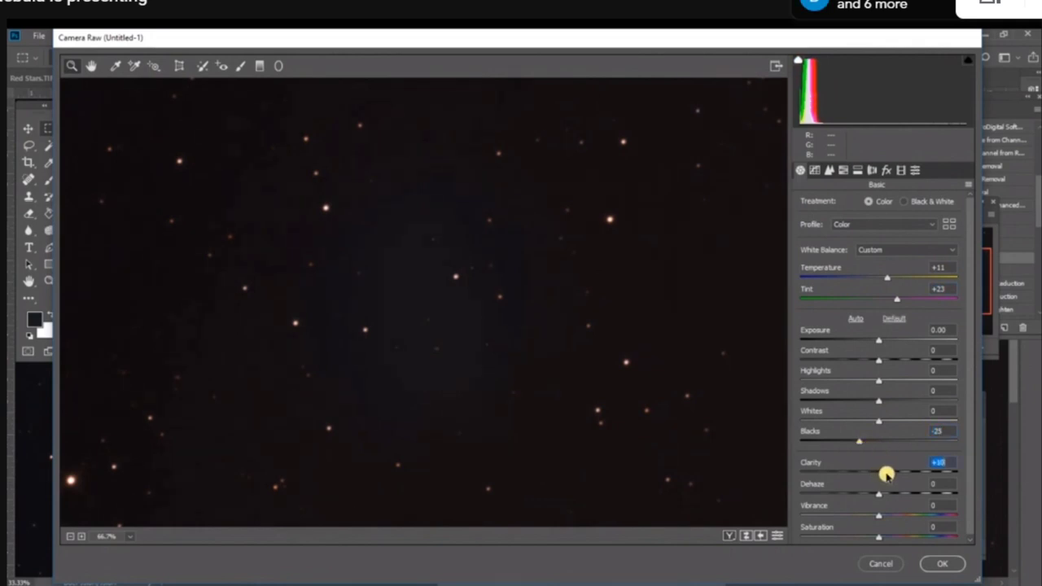
left_click_drag(893, 475, 887, 476)
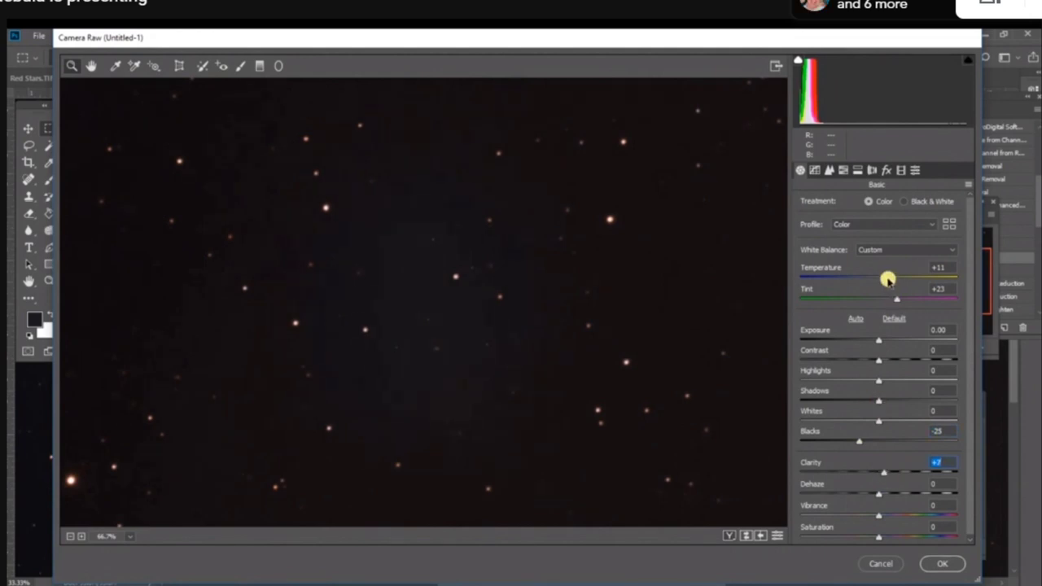
left_click_drag(888, 280, 892, 280)
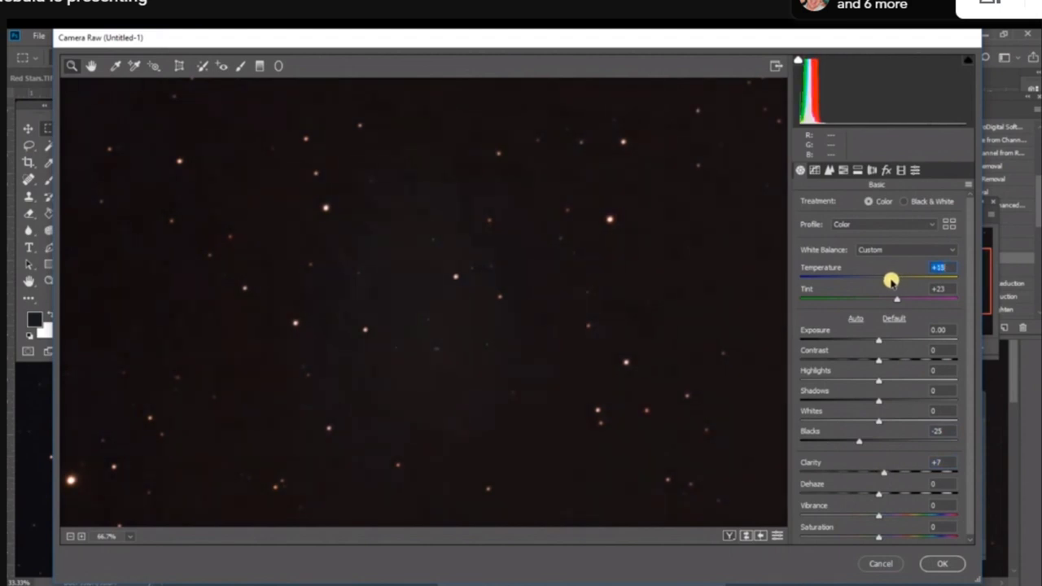
left_click(942, 564)
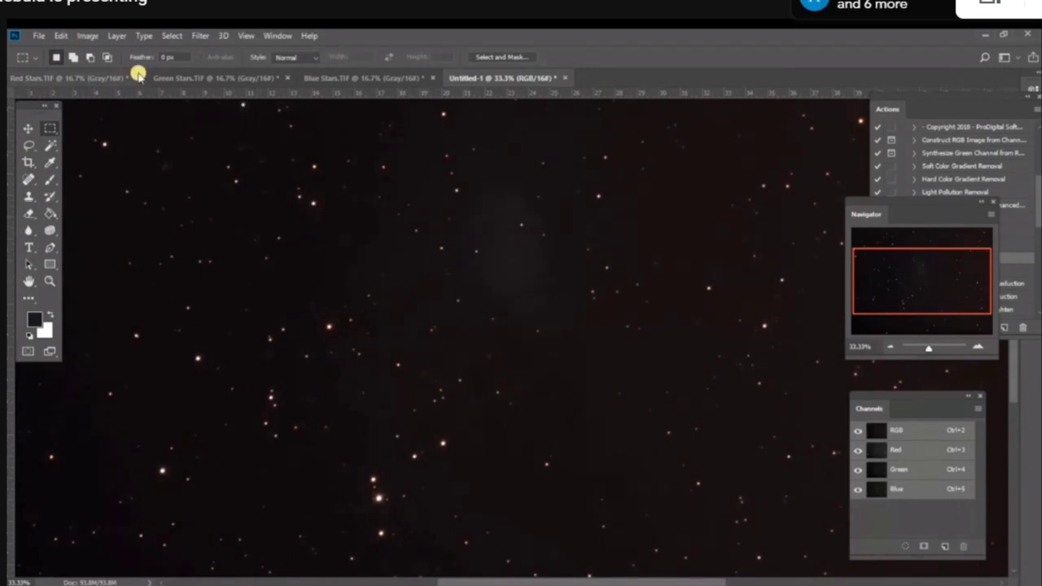
- Open Levels for the colour composite and set the Red channel's black input to 4 and midtone to 0.76
left_click(88, 36)
mouse_move(106, 71)
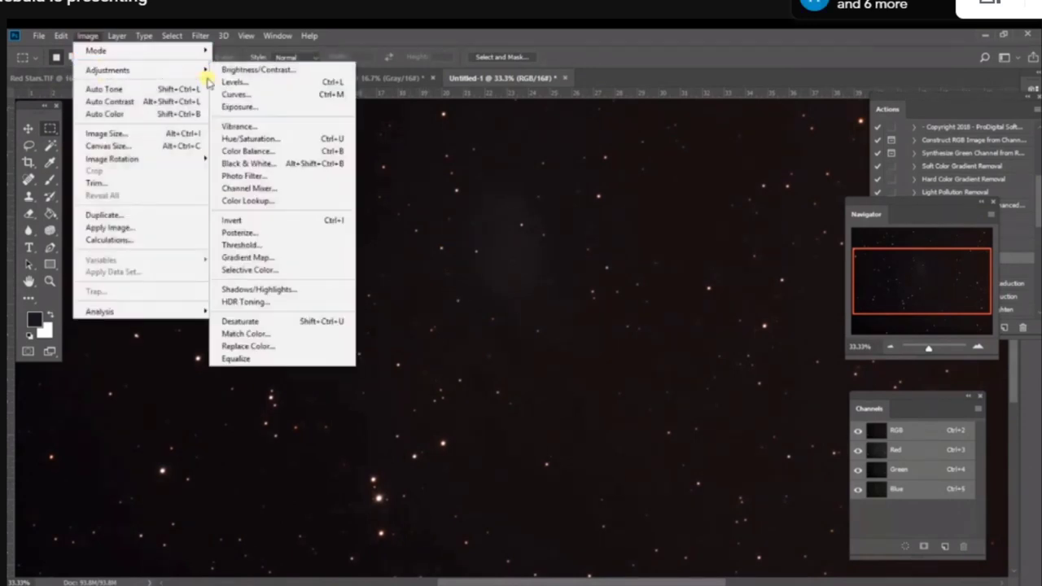
left_click(221, 83)
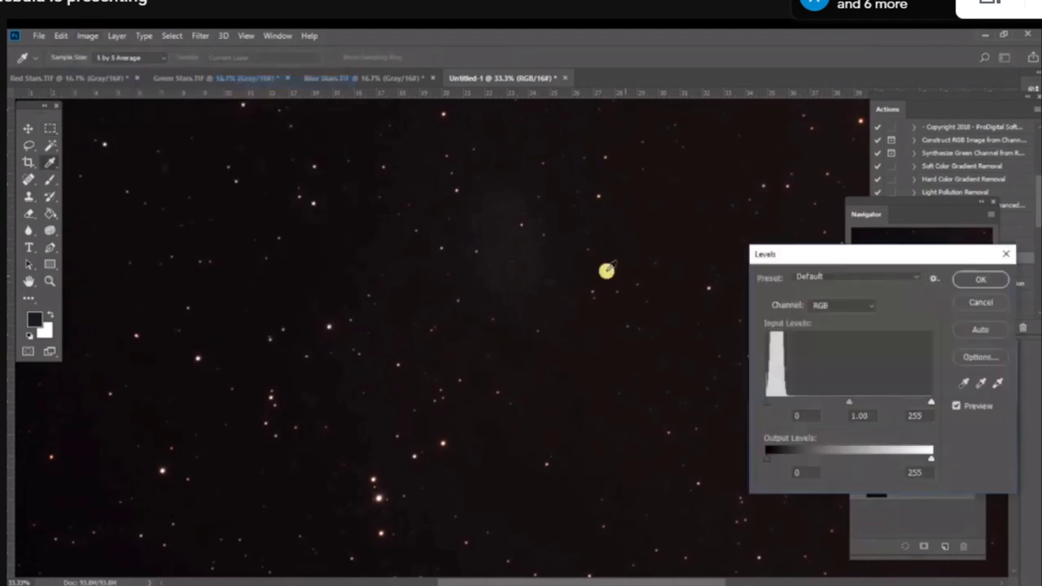
left_click(863, 305)
left_click(834, 322)
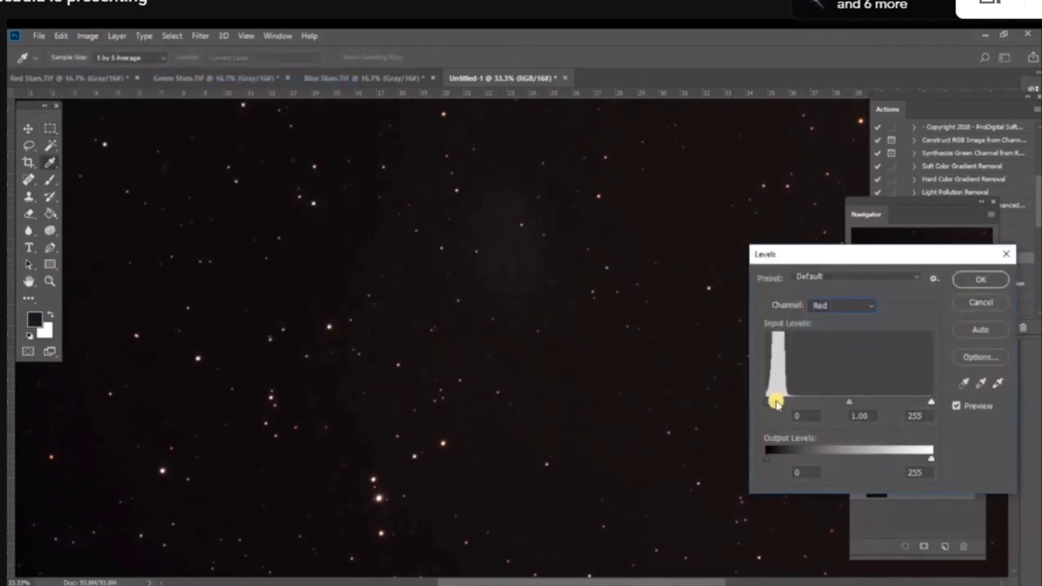
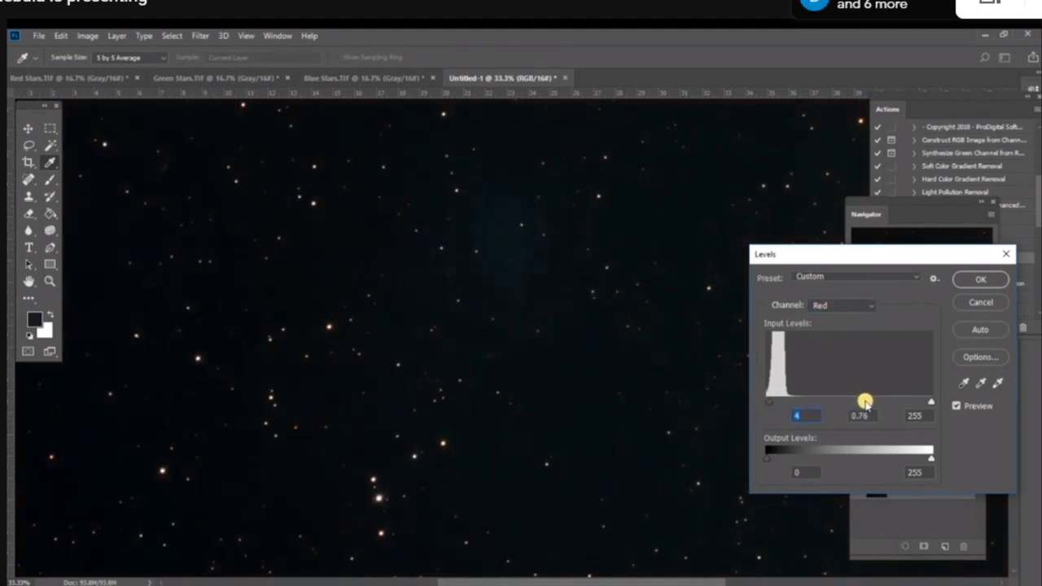
- Set the Blue channel's midtone input to 0.89 in Levels
left_click(855, 307)
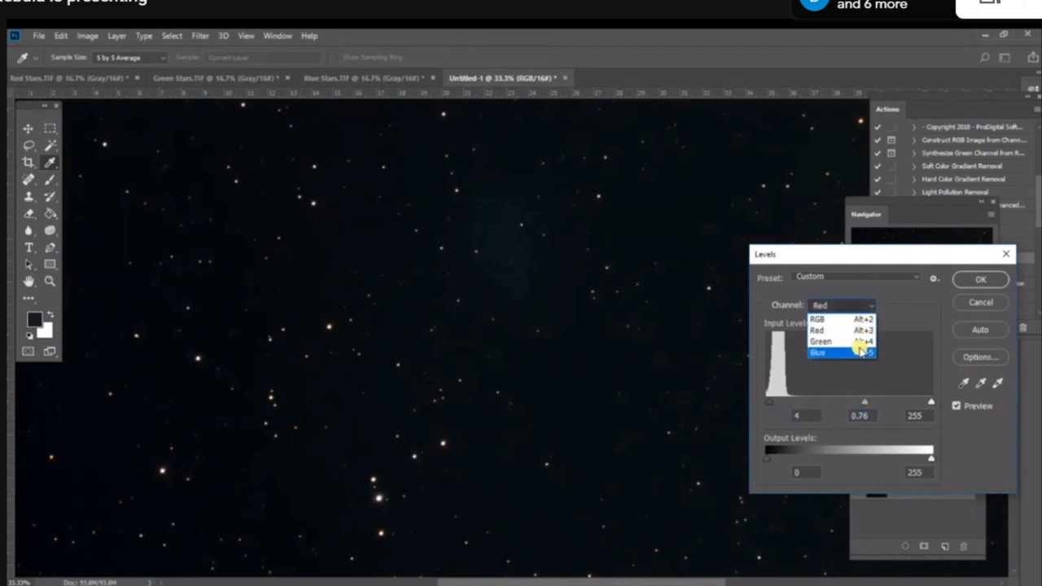
left_click(860, 350)
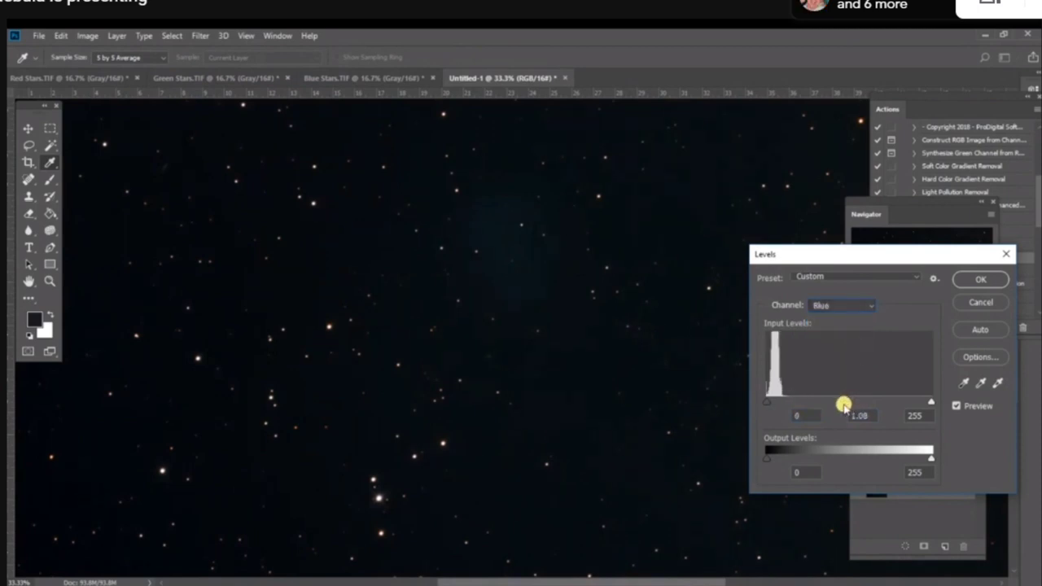
left_click_drag(837, 406, 859, 406)
- Set the Green channel's midtone input to 0.82 and apply the Levels adjustment
left_click(864, 306)
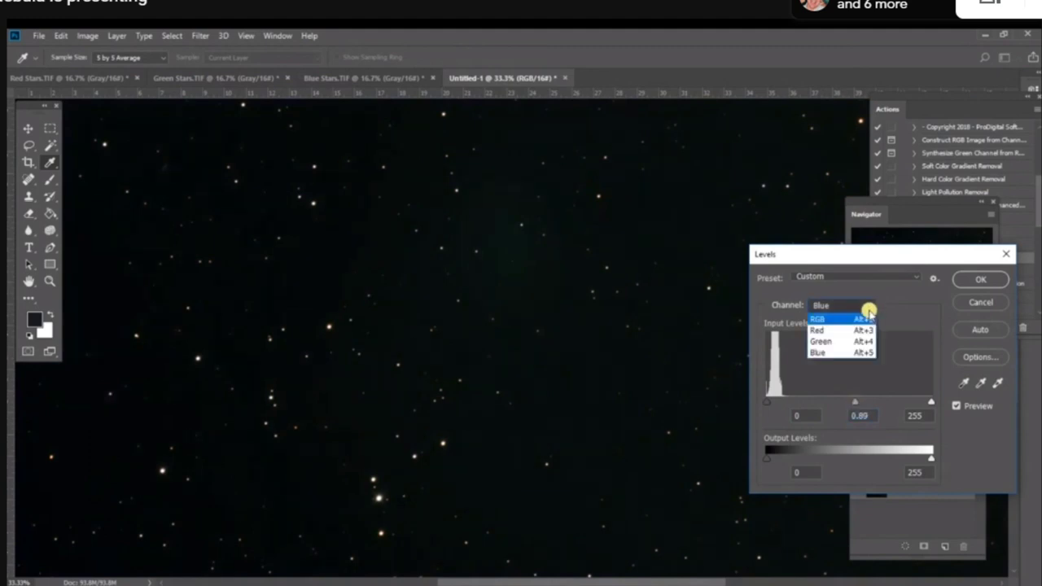
left_click(853, 342)
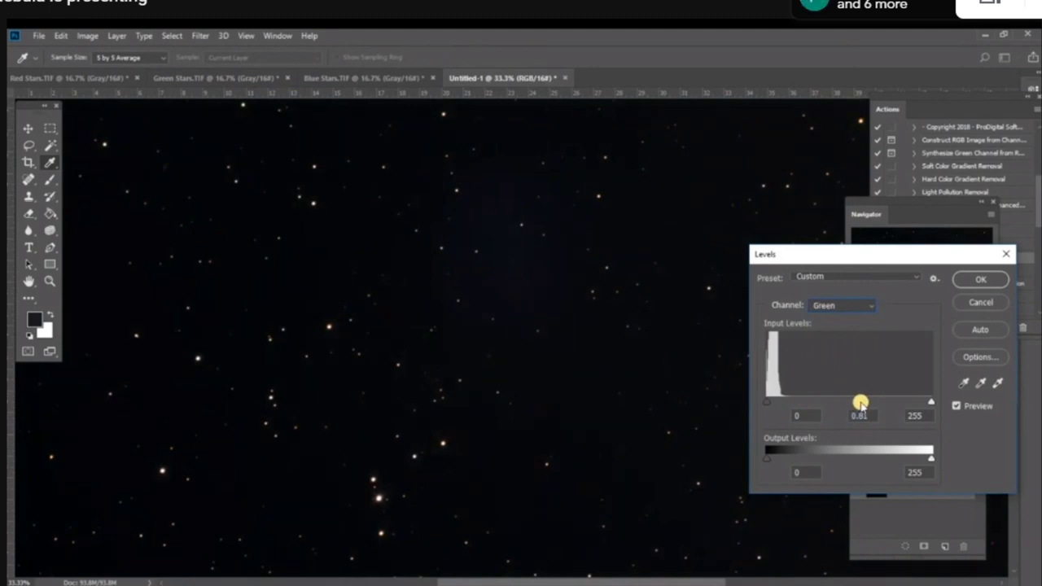
left_click(859, 402)
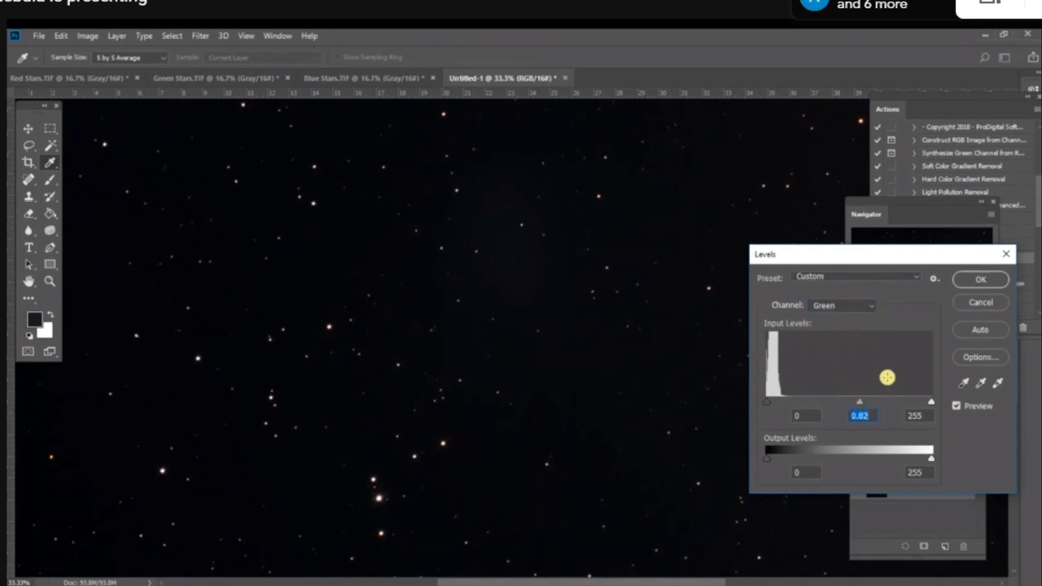
left_click(982, 278)
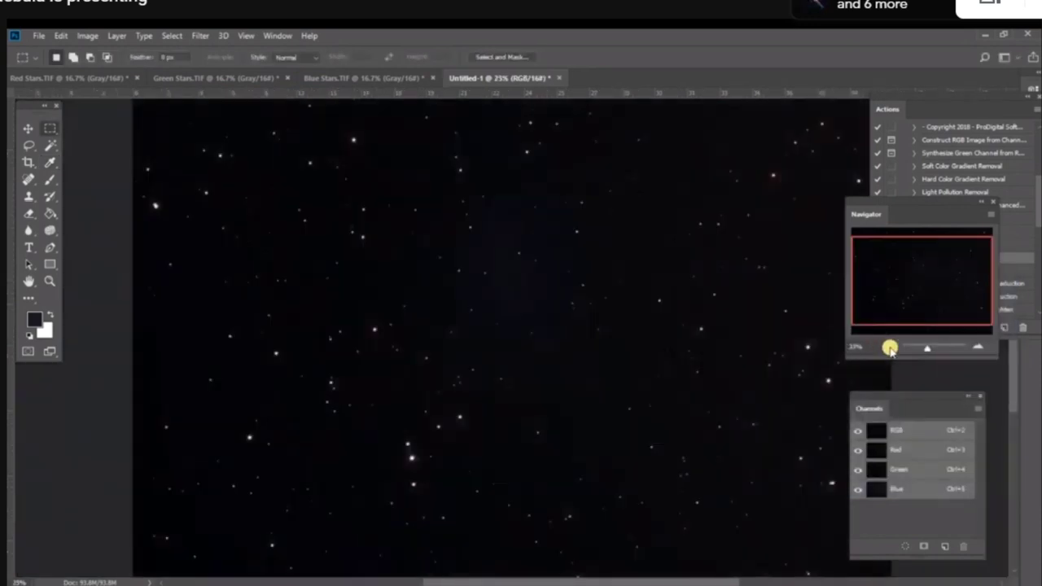
- Paint over the faint comet glow near the upper centre of the composite with the Content-Aware Spot Healing Brush, working at 100% zoom
left_click(889, 347)
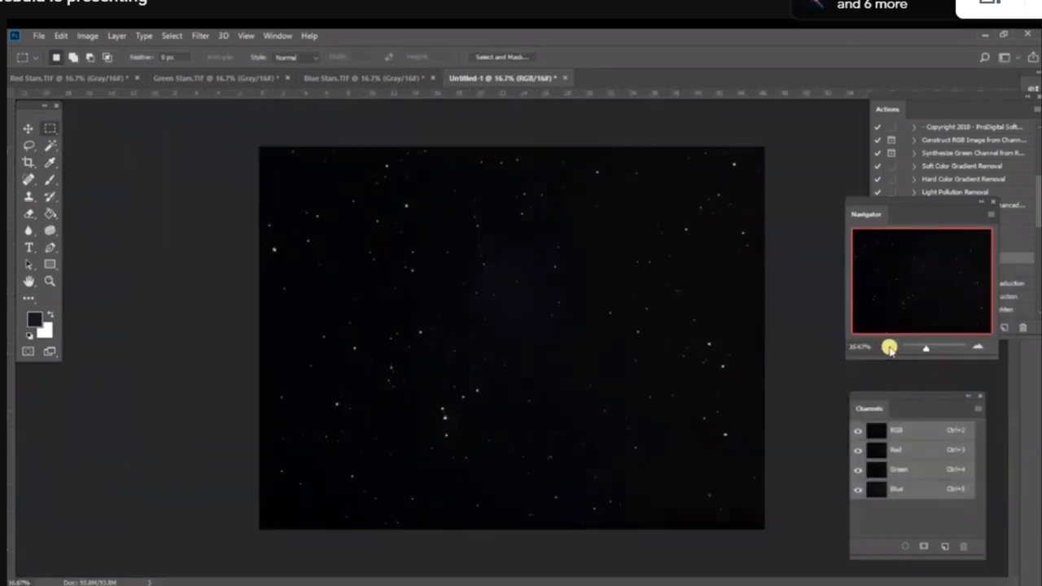
left_click(976, 346)
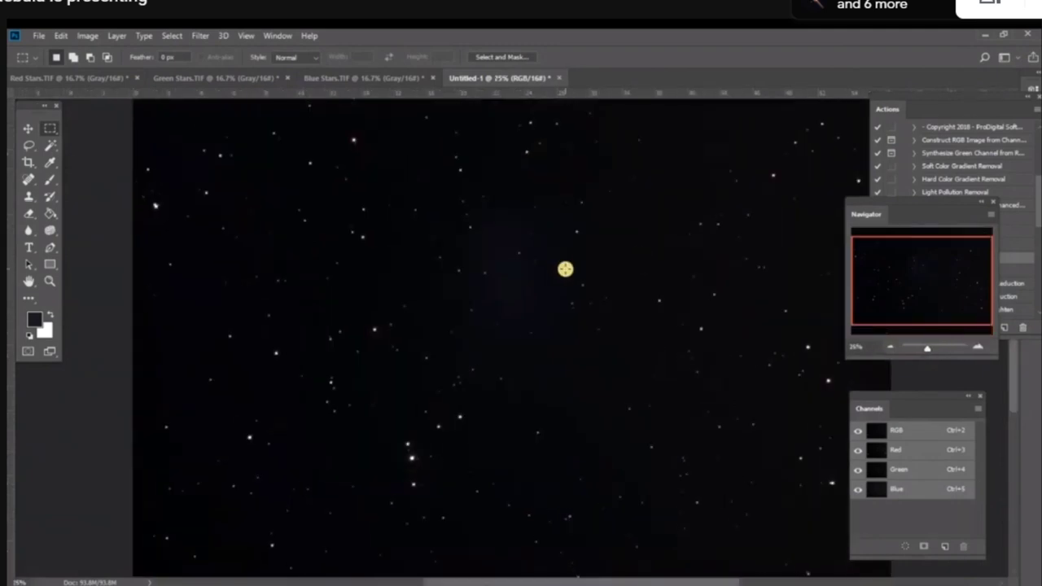
key("v")
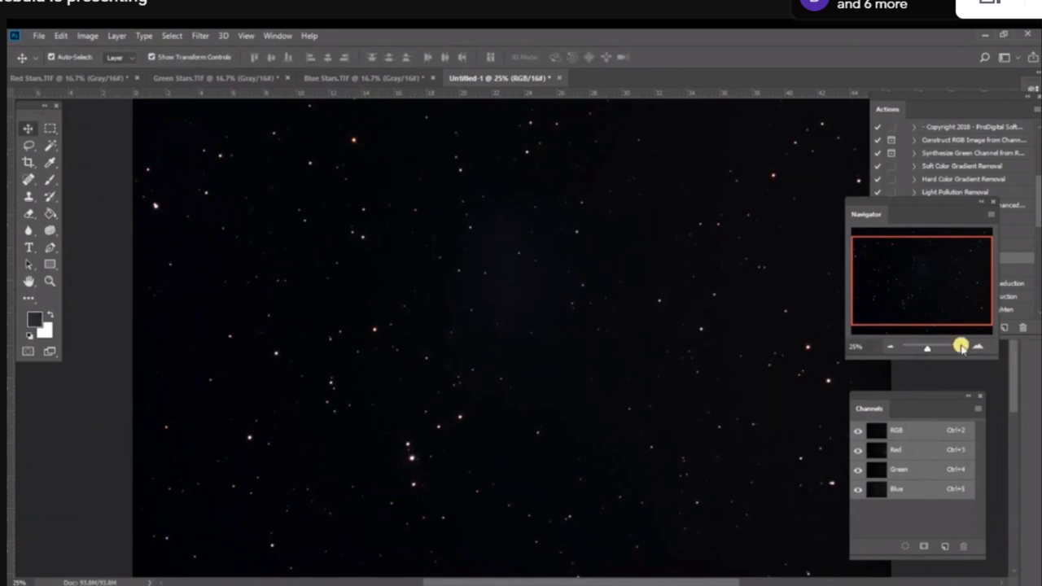
left_click(979, 349)
left_click(980, 348)
left_click(979, 348)
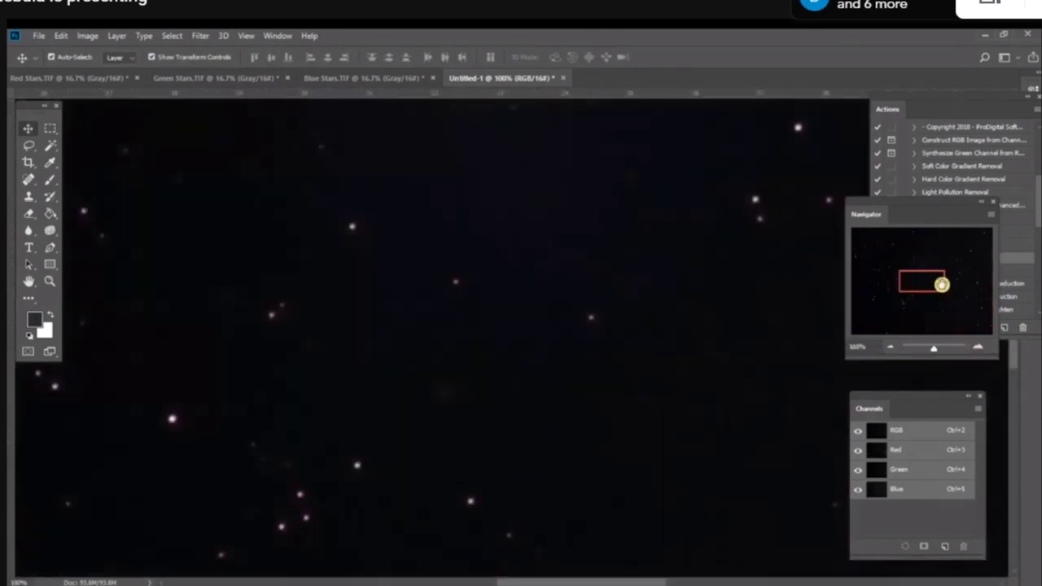
left_click_drag(927, 282, 925, 270)
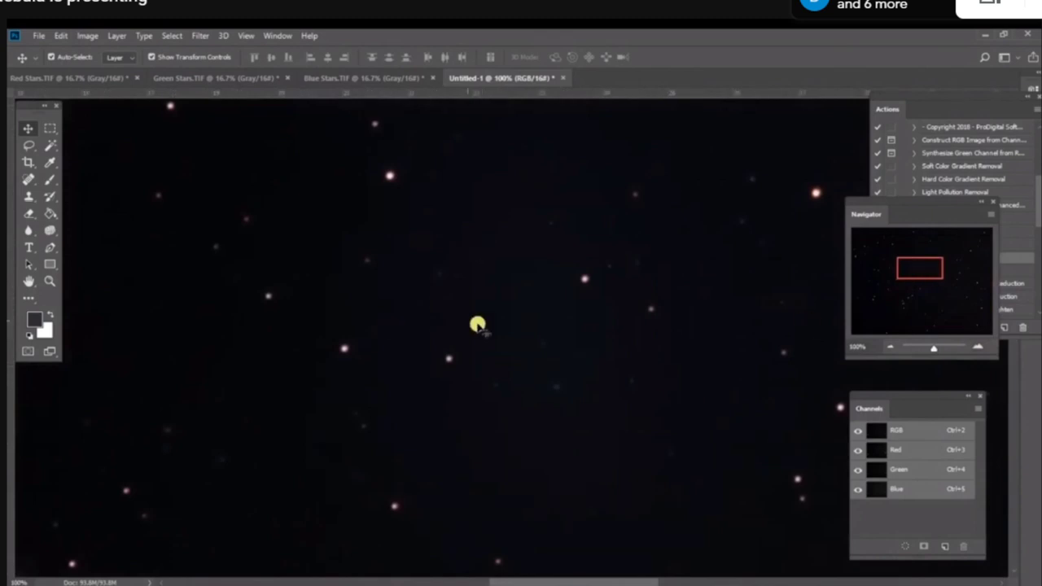
left_click(29, 178)
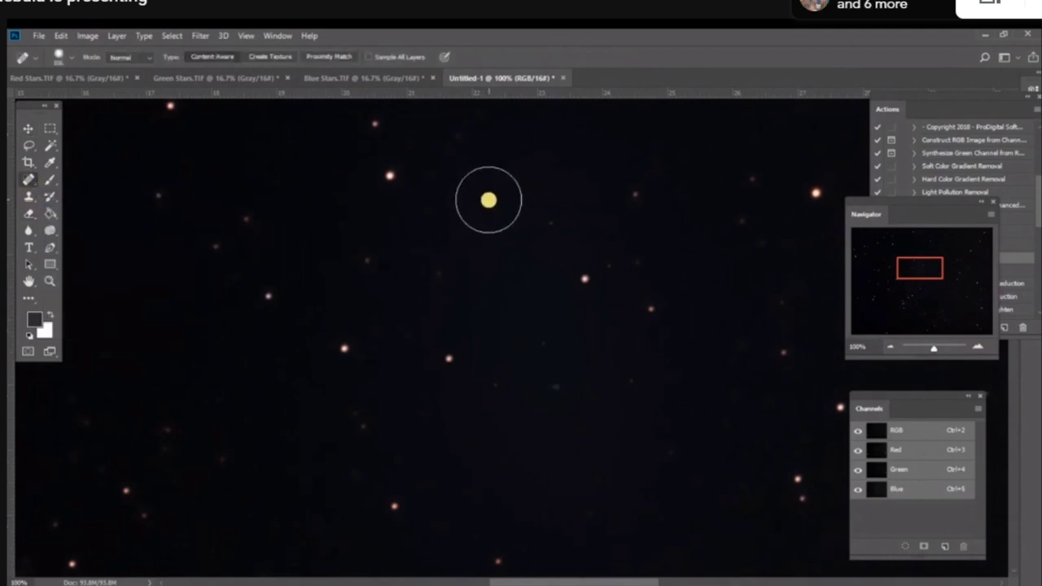
mouse_move(490, 204)
left_mouse_down()
mouse_move(484, 242)
mouse_move(514, 270)
mouse_move(526, 231)
mouse_move(487, 269)
mouse_move(512, 302)
mouse_move(458, 280)
mouse_move(472, 230)
mouse_move(410, 228)
mouse_move(521, 221)
mouse_move(497, 333)
left_mouse_up()
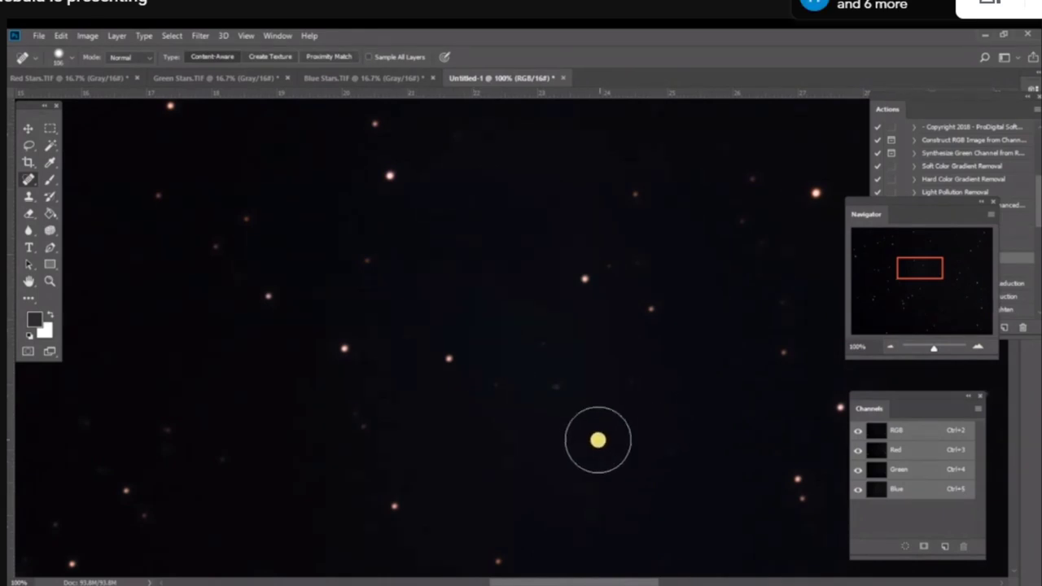
mouse_move(598, 437)
left_mouse_down()
mouse_move(537, 458)
mouse_move(461, 460)
mouse_move(477, 445)
mouse_move(435, 386)
mouse_move(450, 403)
mouse_move(419, 390)
mouse_move(413, 344)
mouse_move(471, 306)
mouse_move(433, 292)
mouse_move(543, 312)
mouse_move(506, 319)
mouse_move(512, 338)
mouse_move(492, 352)
mouse_move(526, 337)
mouse_move(531, 371)
mouse_move(498, 409)
mouse_move(558, 429)
mouse_move(627, 427)
mouse_move(544, 342)
mouse_move(552, 331)
mouse_move(661, 396)
mouse_move(580, 335)
mouse_move(552, 330)
mouse_move(541, 405)
mouse_move(586, 424)
left_mouse_up()
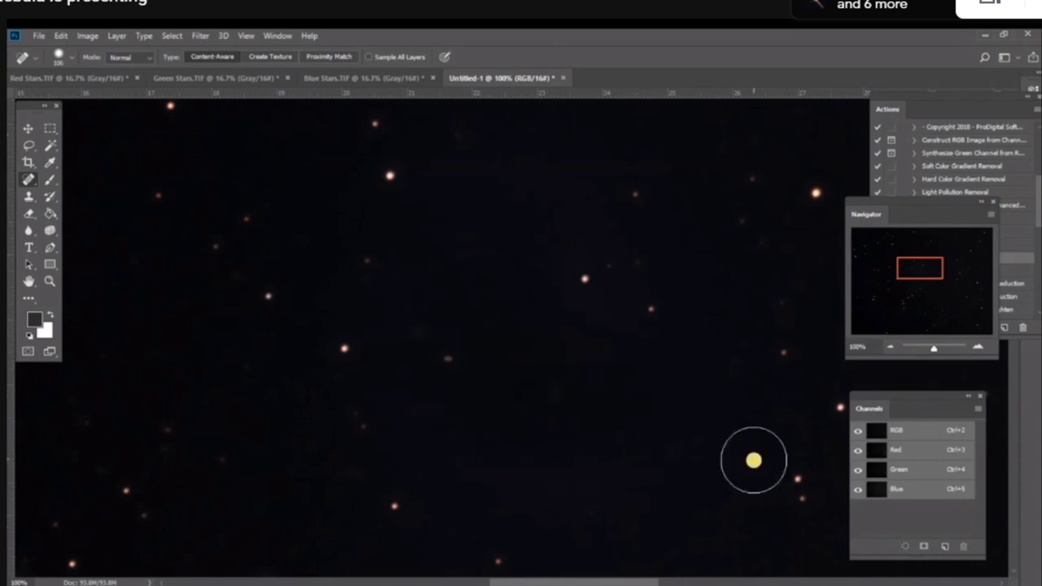
left_click(677, 368)
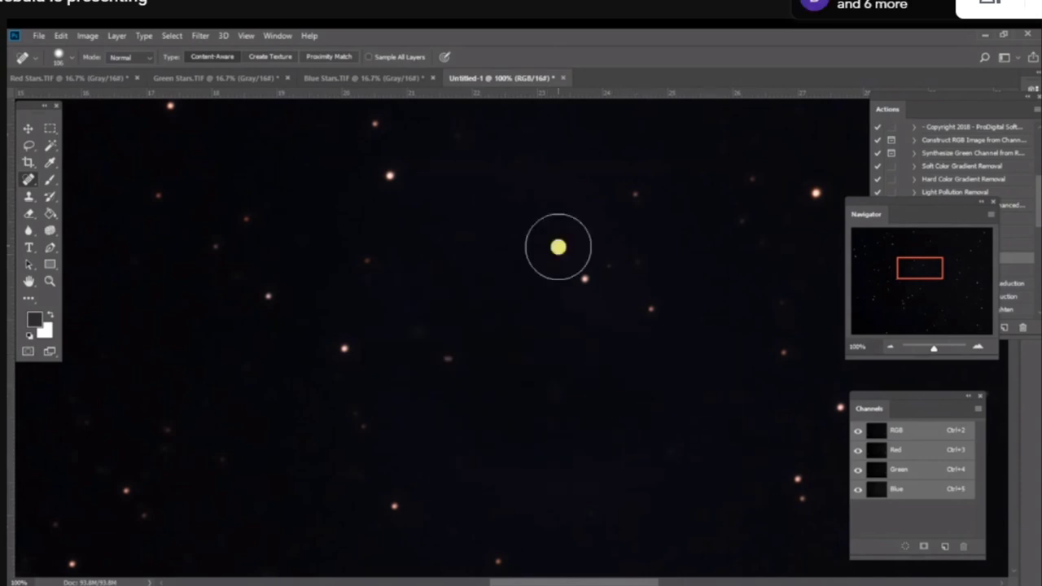
left_click(564, 226)
mouse_move(504, 233)
left_mouse_down()
mouse_move(470, 234)
mouse_move(497, 195)
left_mouse_up()
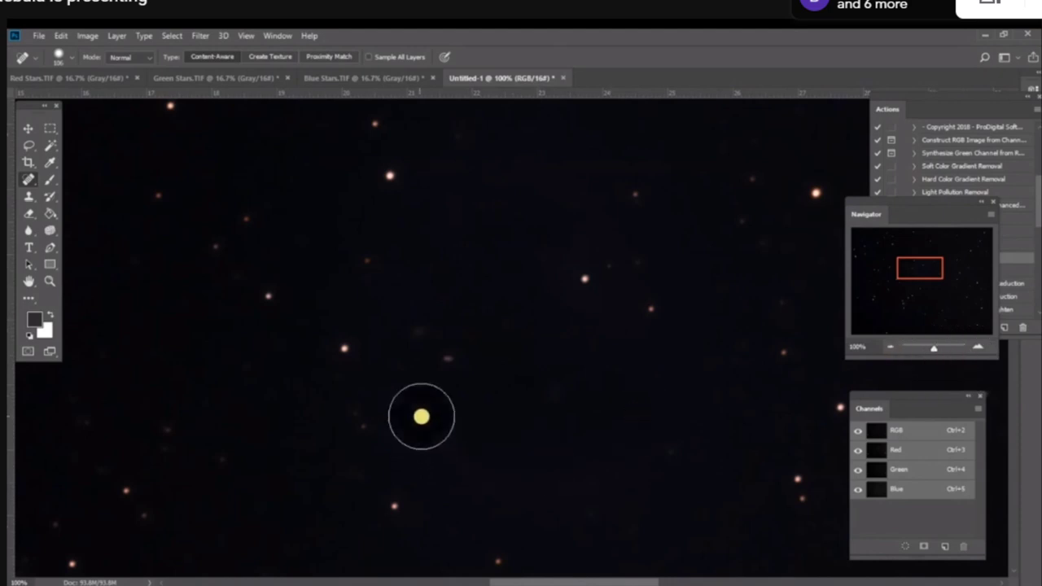
- Heal a remaining patch of comet glow between the central stars with a short stroke at 33.3% zoom
left_click(888, 348)
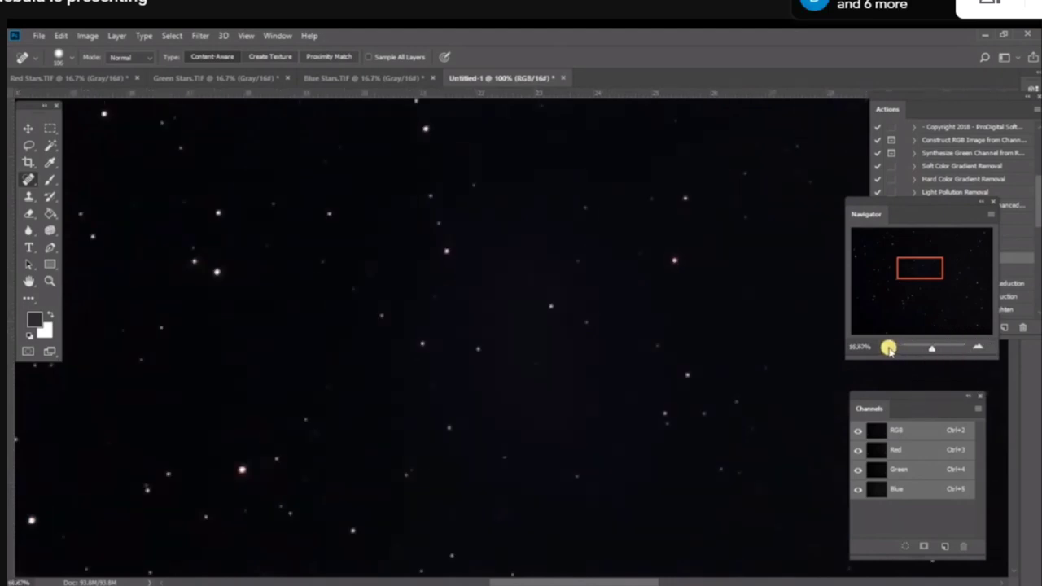
left_click(889, 348)
left_click(888, 349)
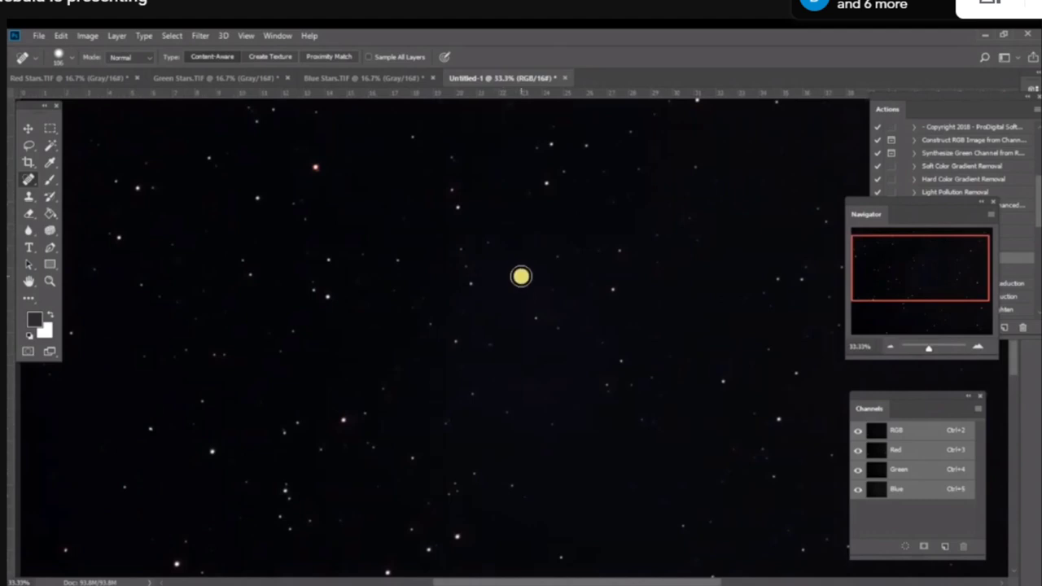
mouse_move(522, 274)
left_mouse_down()
mouse_move(492, 282)
mouse_move(531, 285)
left_mouse_up()
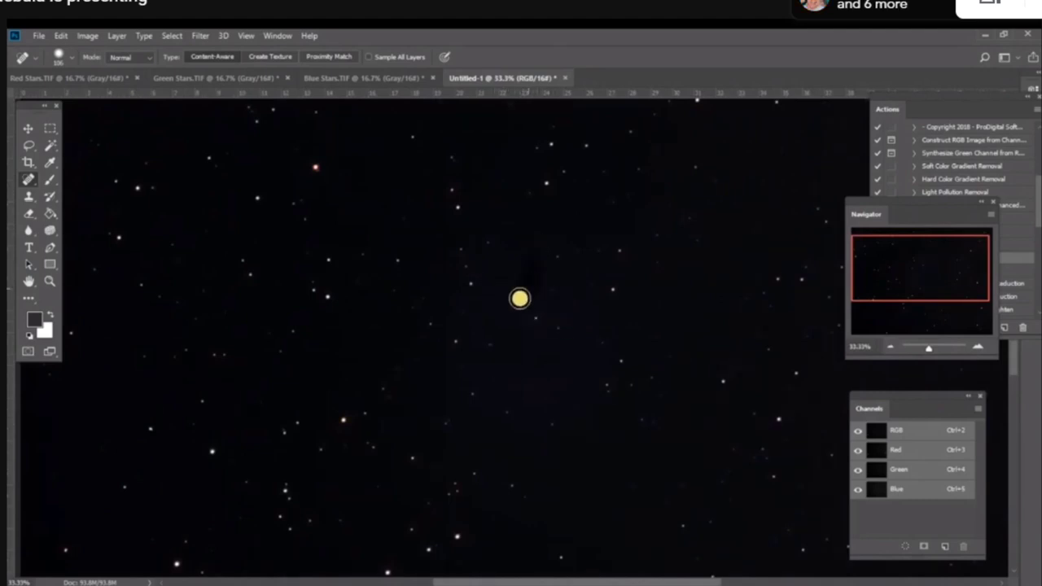
- Apply the RC-Astro GradientXTerminator filter with Coarse detail, Medium aggressiveness and background colour balancing off
left_click(29, 128)
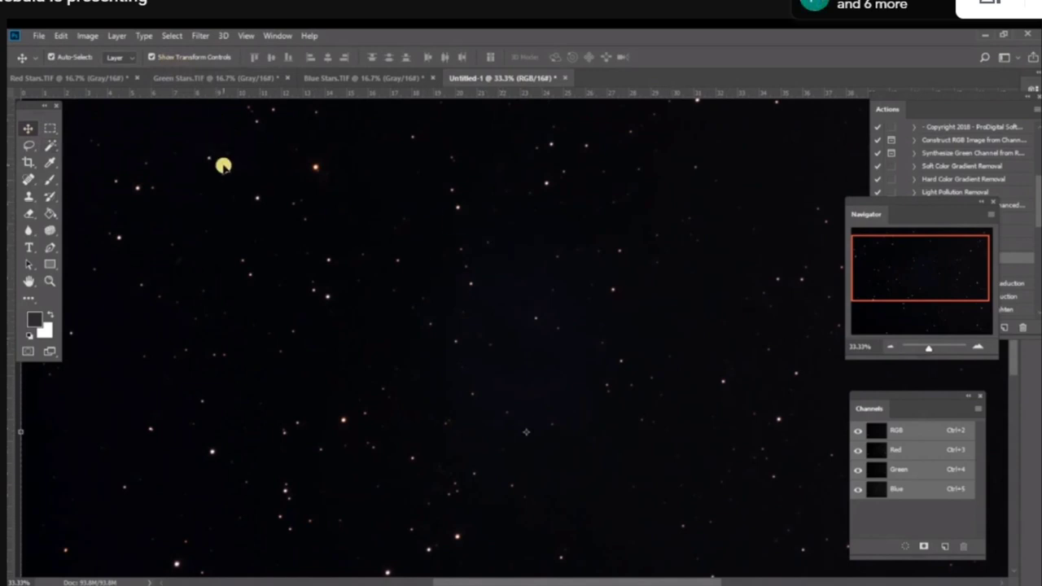
left_click(195, 37)
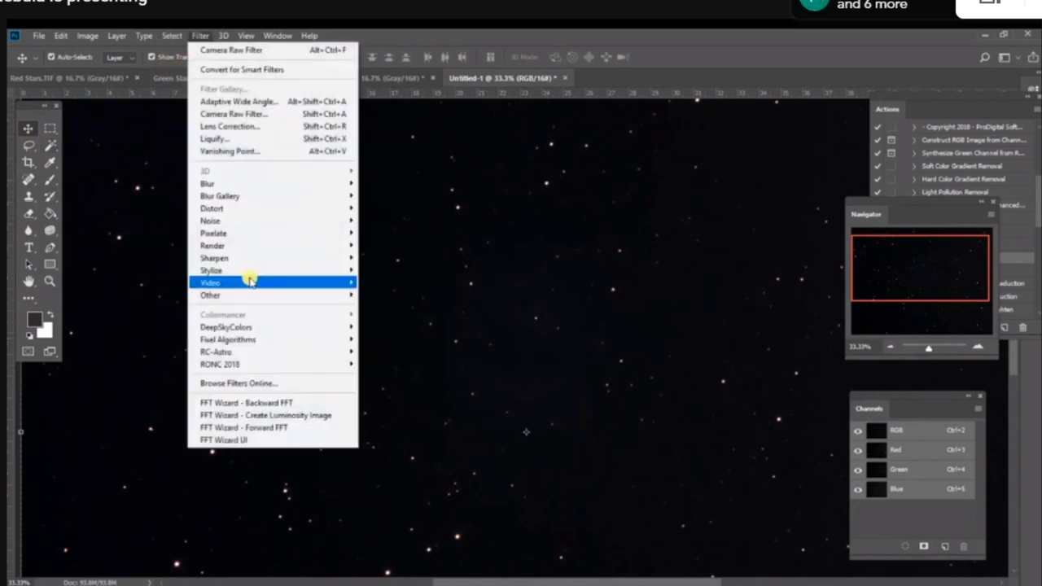
mouse_move(262, 351)
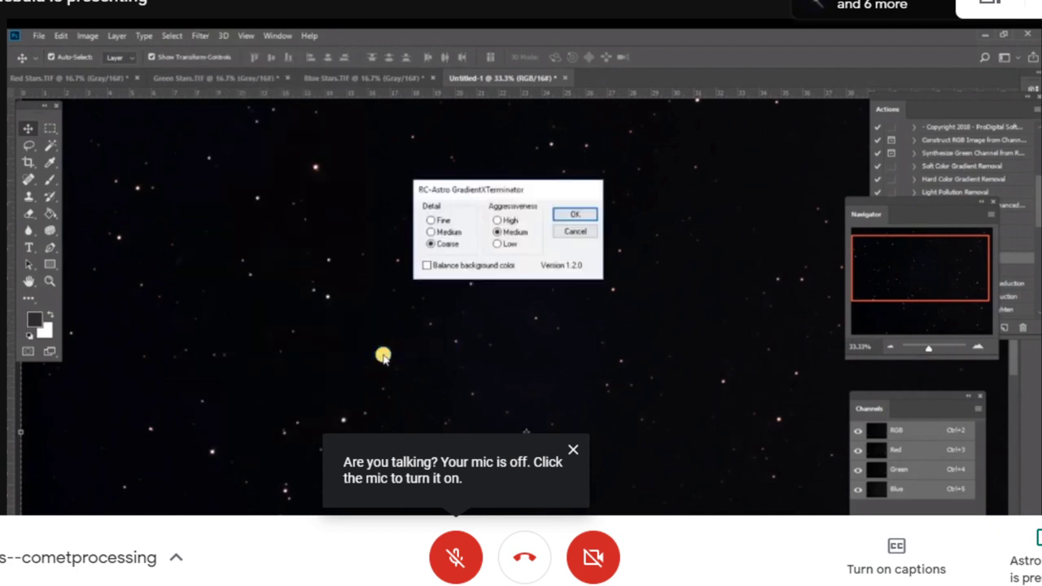
left_click(575, 217)
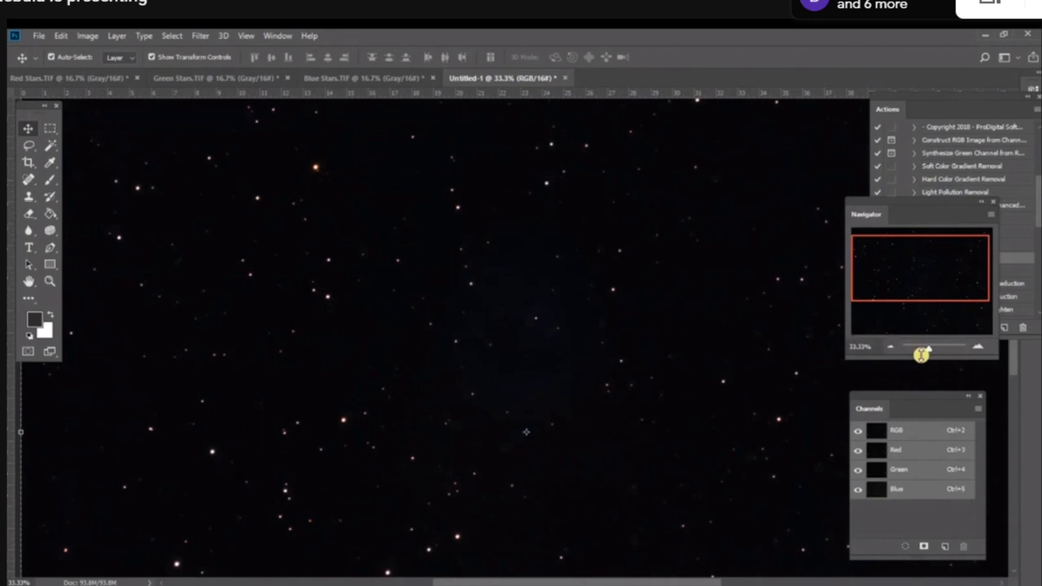
- Heal the leftover bluish glow around the central stars with Content-Aware Spot Healing Brush strokes at 50% zoom
left_click(890, 349)
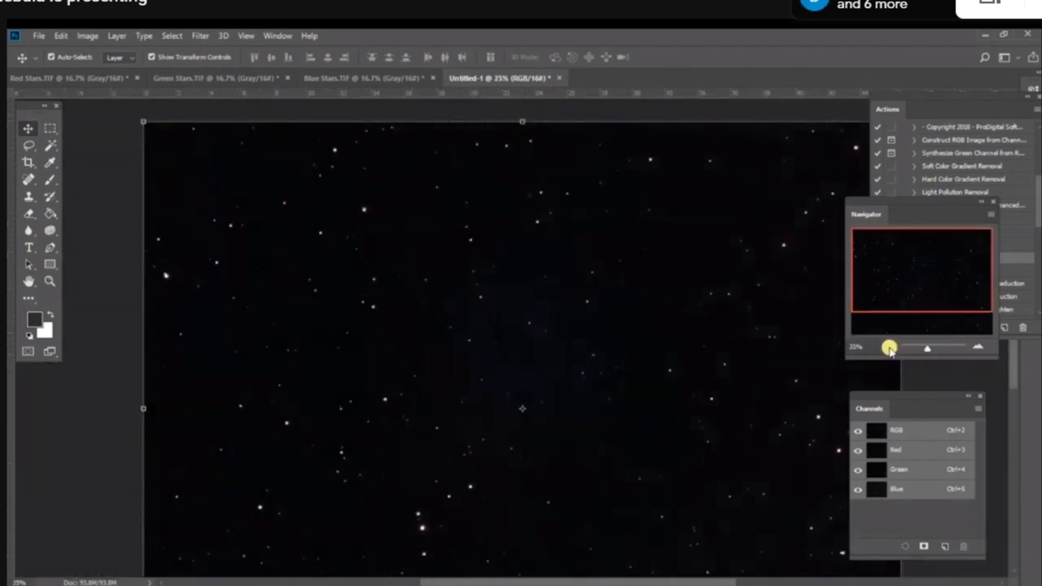
key("ctrl+plus")
key("ctrl+plus")
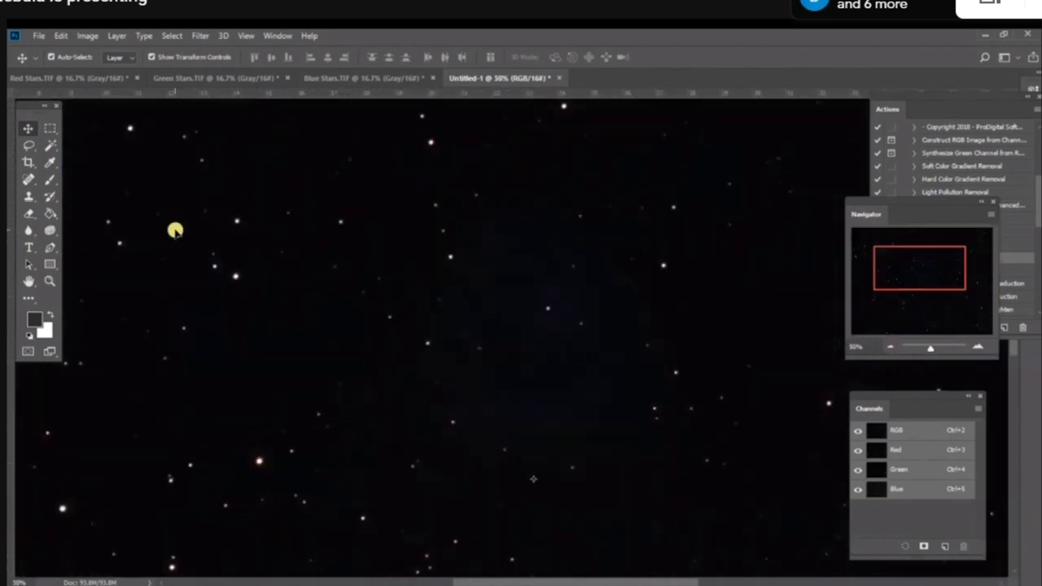
left_click(27, 179)
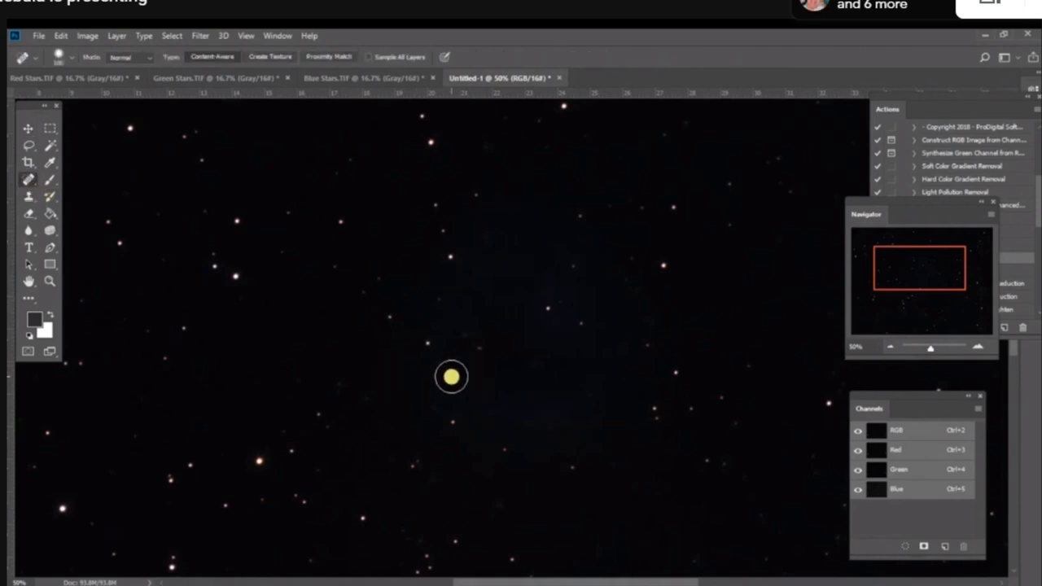
mouse_move(471, 391)
left_mouse_down()
mouse_move(509, 410)
mouse_move(570, 404)
left_mouse_up()
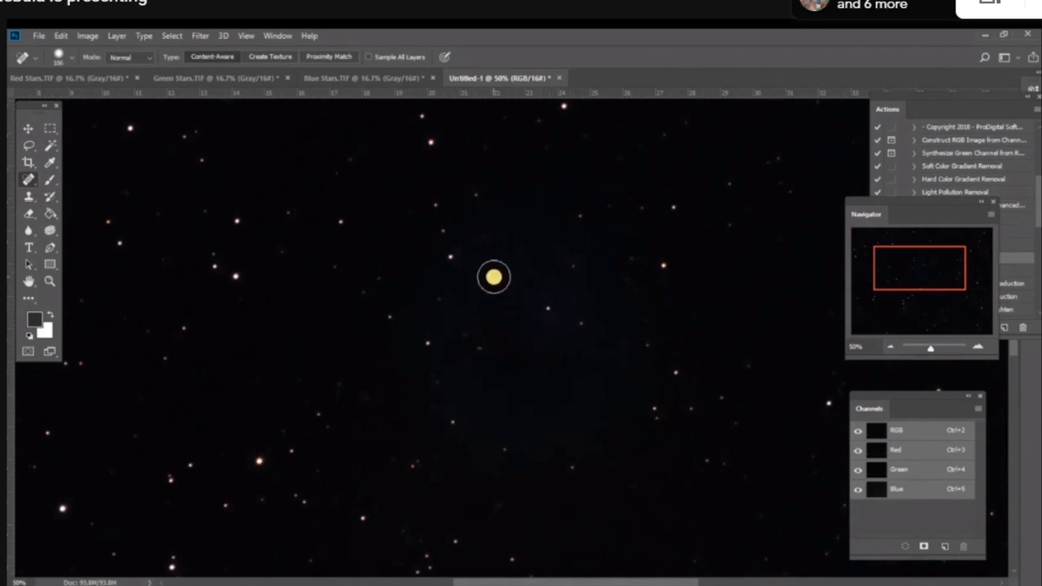
mouse_move(493, 277)
left_mouse_down()
mouse_move(548, 278)
mouse_move(566, 291)
mouse_move(535, 282)
mouse_move(518, 251)
mouse_move(459, 286)
mouse_move(436, 287)
mouse_move(468, 284)
mouse_move(469, 298)
mouse_move(439, 318)
mouse_move(442, 303)
mouse_move(429, 308)
mouse_move(414, 352)
mouse_move(392, 376)
mouse_move(477, 398)
mouse_move(486, 419)
mouse_move(507, 415)
mouse_move(469, 390)
left_mouse_up()
left_click(28, 129)
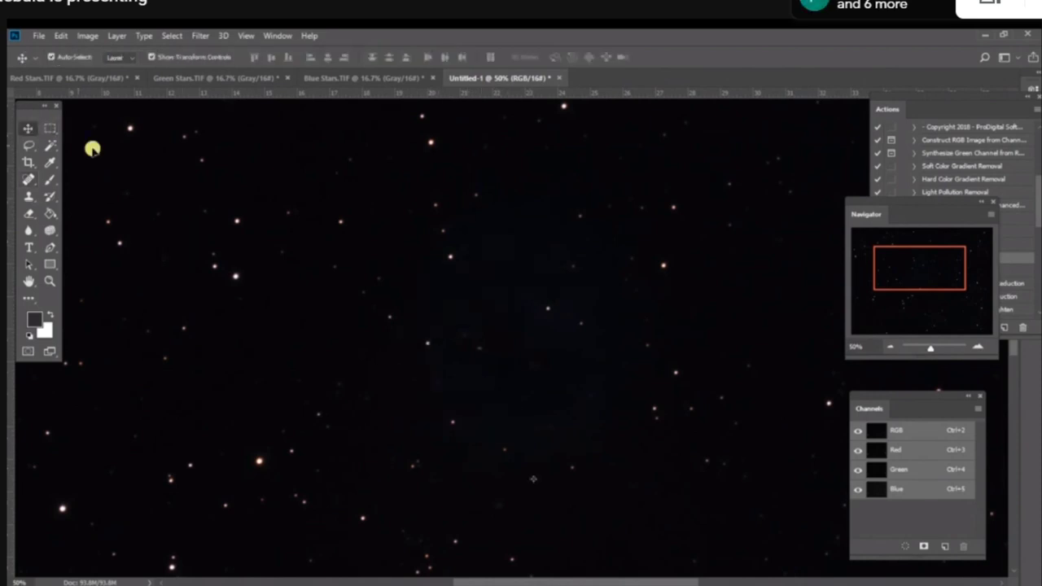
- Stretch the whole RGB star composite with an S-shaped Curves adjustment, mapping midtone input 133 to output 183 and shadow input 38 to output 30
left_click(885, 348)
left_click(885, 347)
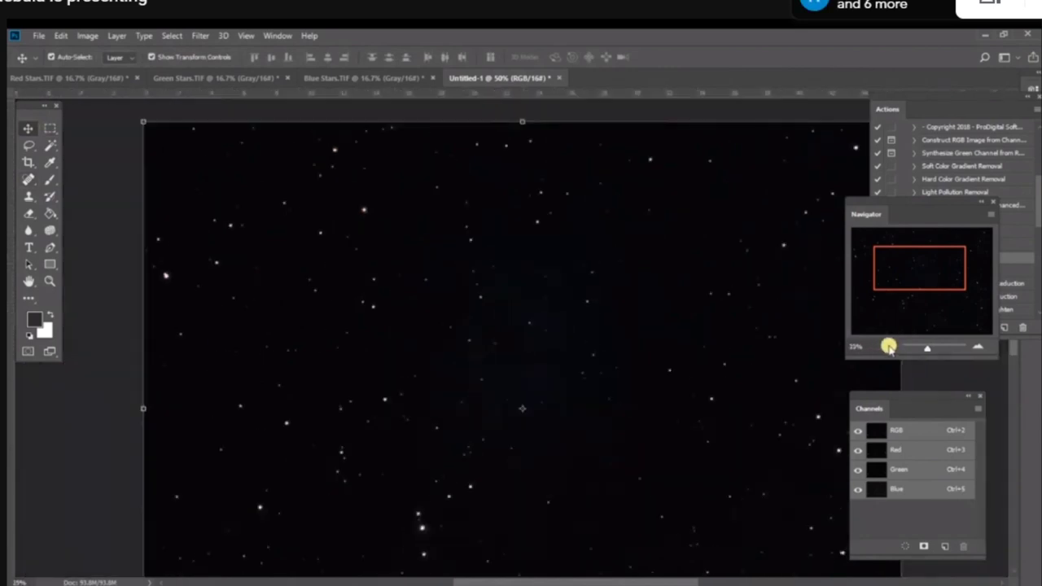
left_click(885, 348)
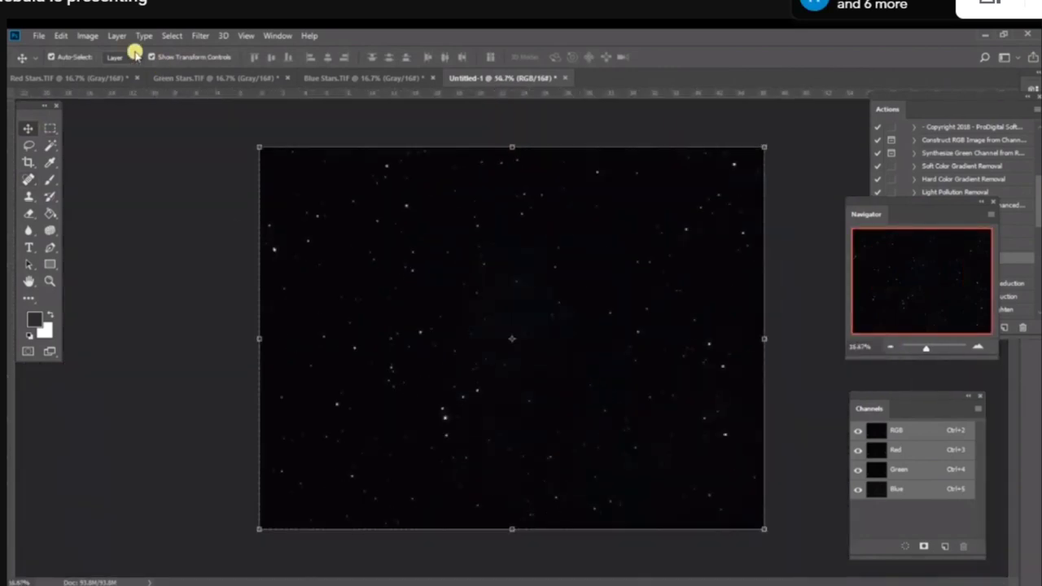
left_click(87, 36)
mouse_move(122, 71)
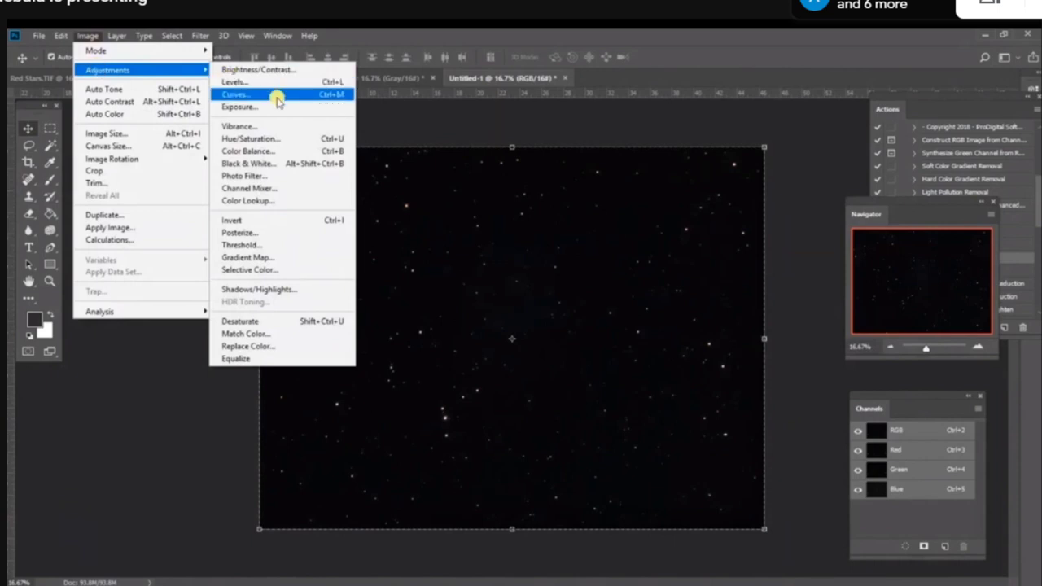
left_click(276, 96)
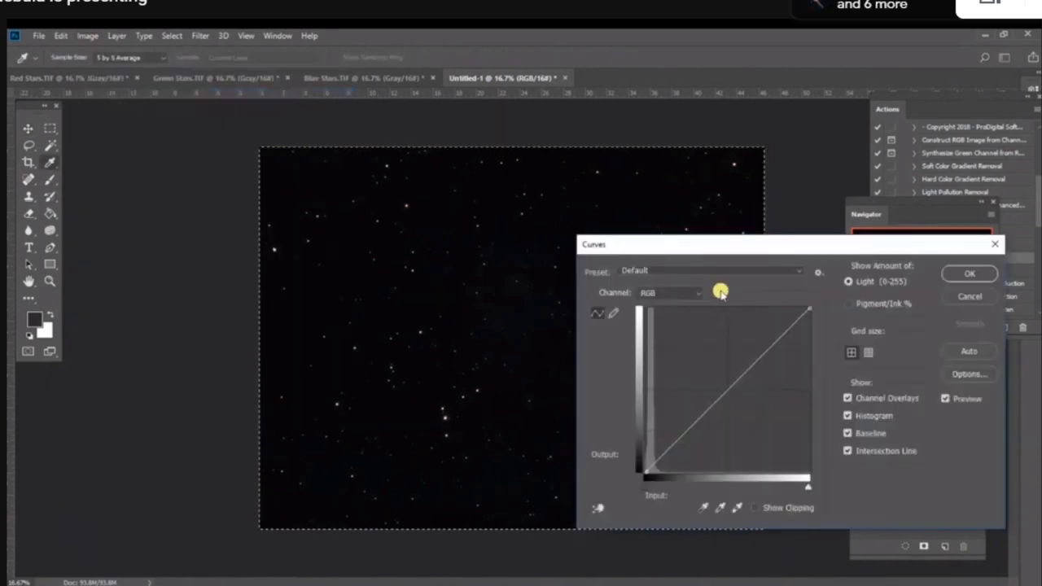
left_click_drag(716, 247, 823, 260)
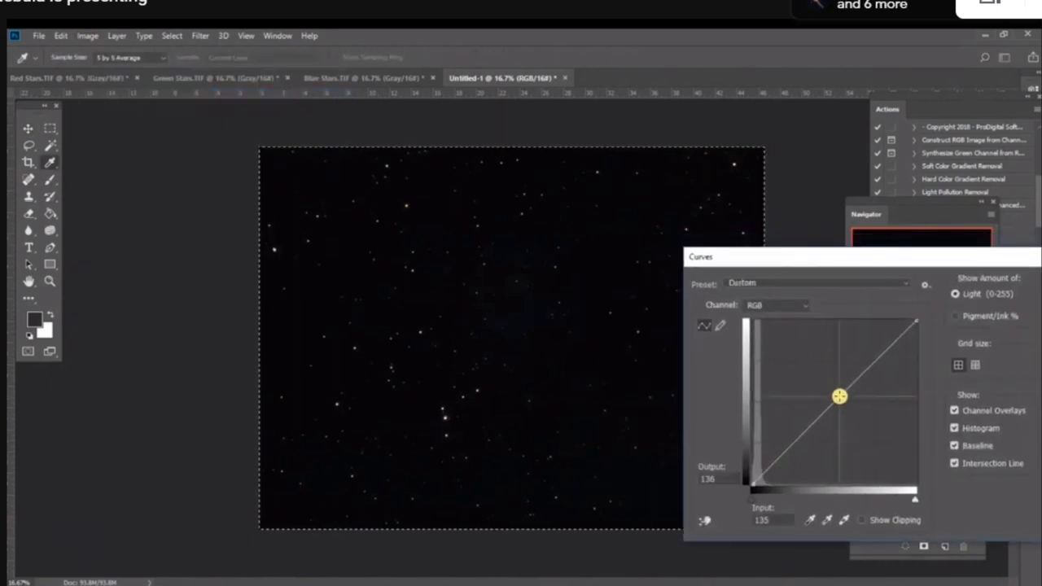
left_click_drag(839, 398, 832, 371)
left_click_drag(772, 457, 775, 465)
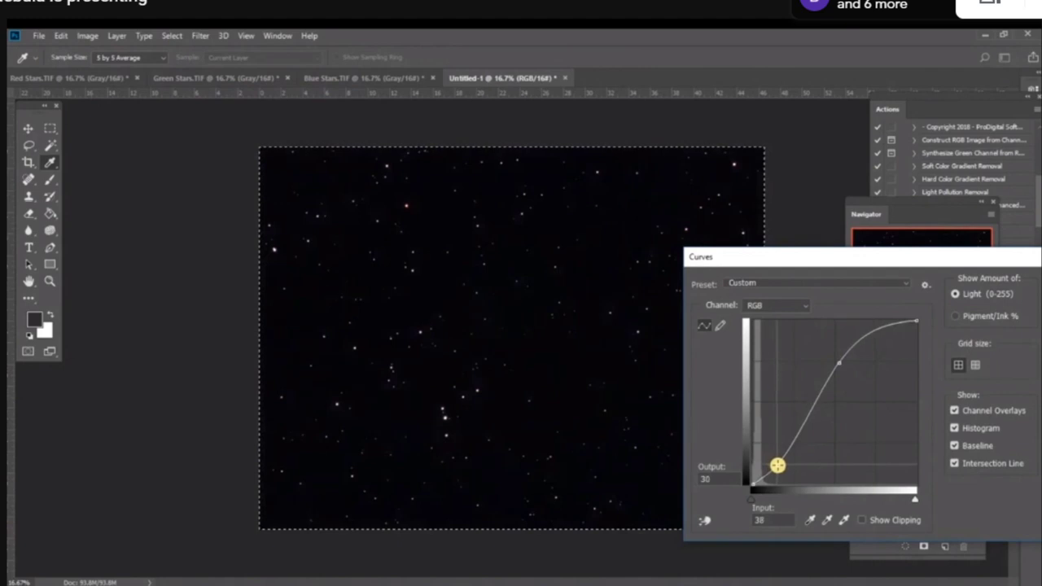
left_click_drag(842, 360, 840, 365)
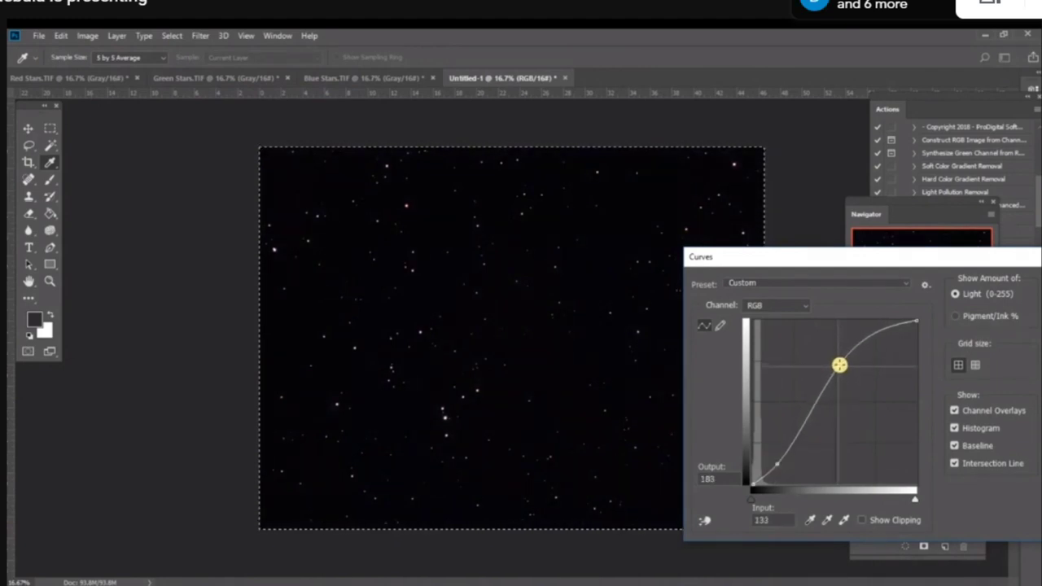
mouse_move(805, 348)
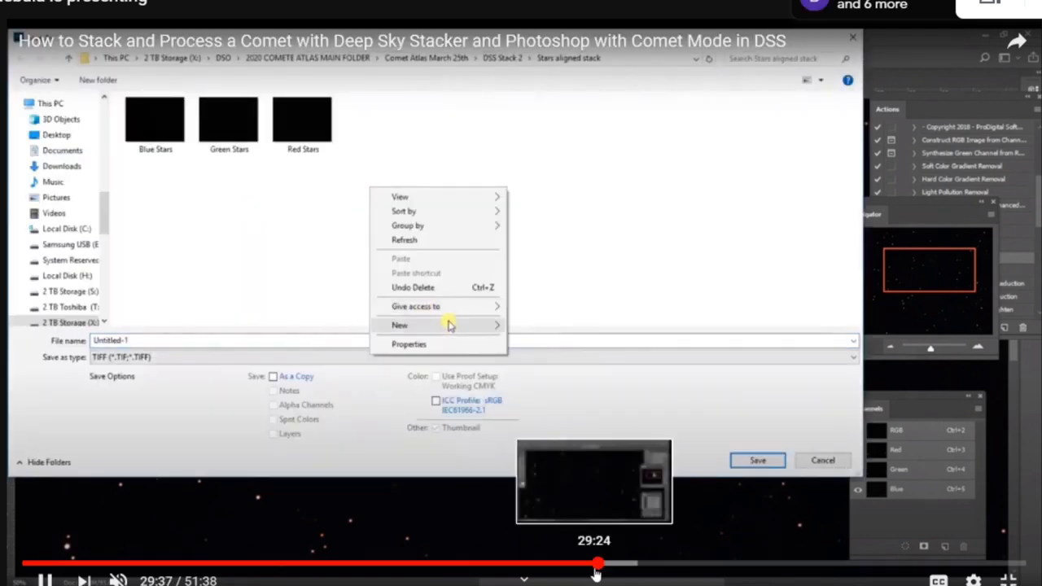
- Skip the tutorial video ahead to the processing of the combined comet-aligned image
left_click_drag(599, 568, 606, 568)
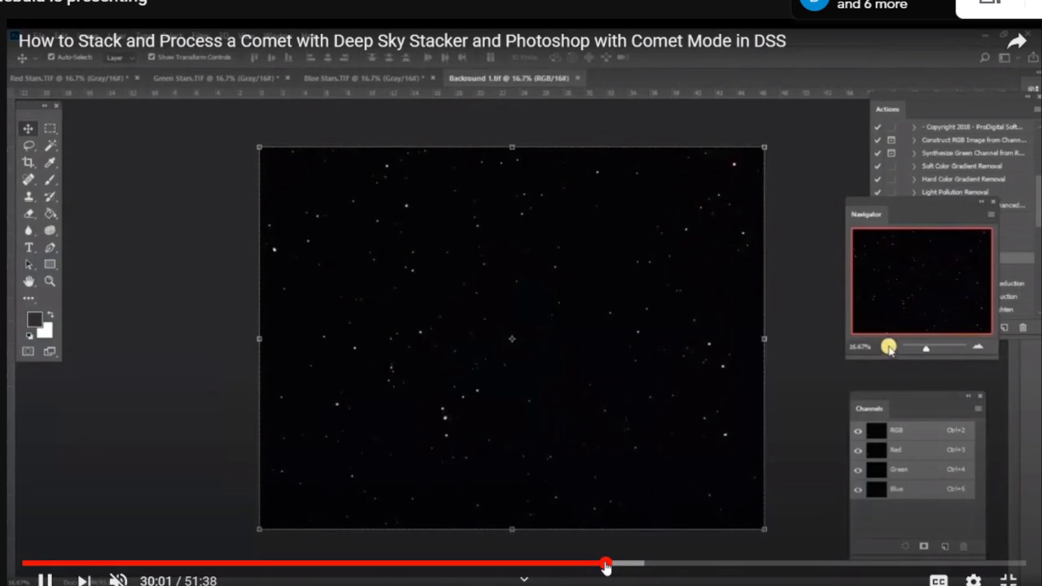
left_click_drag(607, 568, 614, 567)
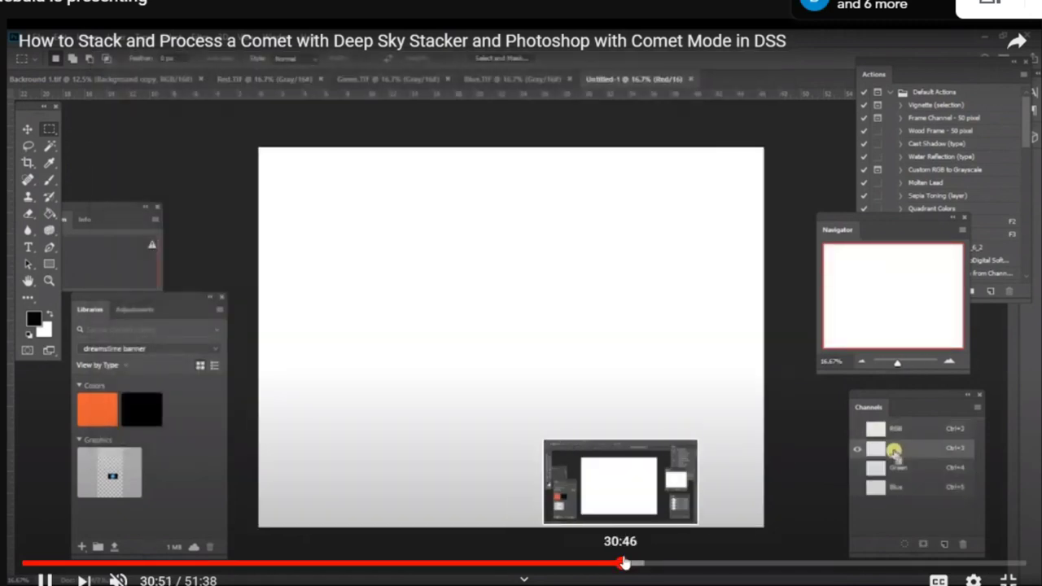
left_click_drag(623, 563, 629, 564)
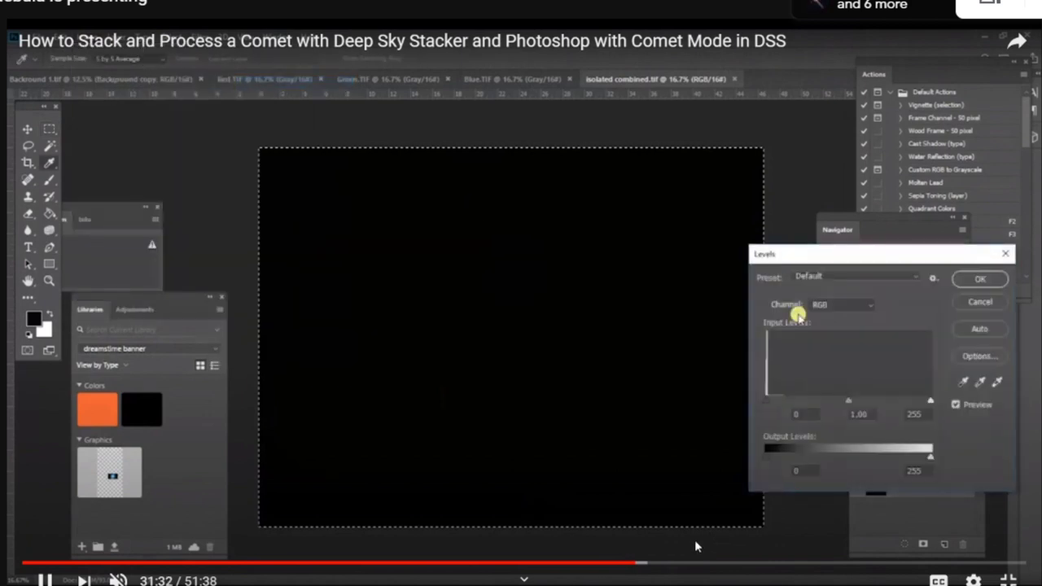
left_click_drag(640, 563, 649, 568)
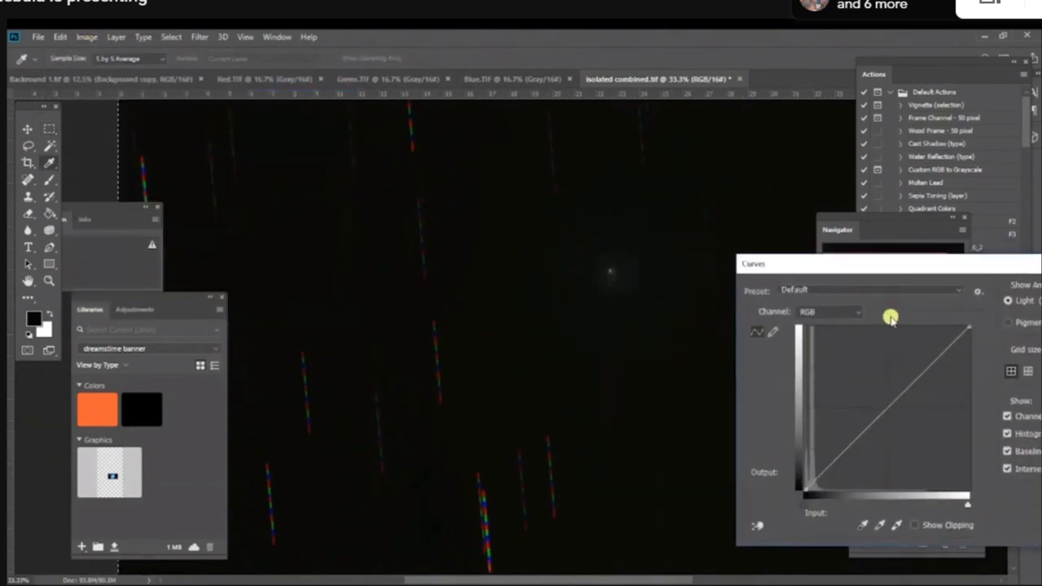
- Stretch the isolated combined comet image with Curves, mapping midtone input 120 to output 194 and shadow input 27 to output 35
left_click_drag(881, 393, 889, 367)
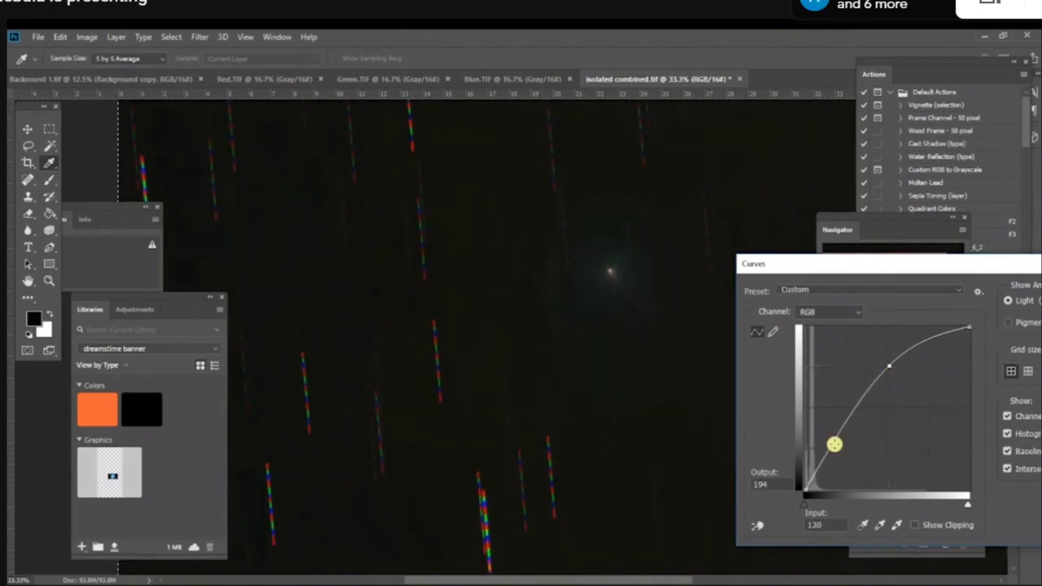
left_click_drag(833, 443, 824, 466)
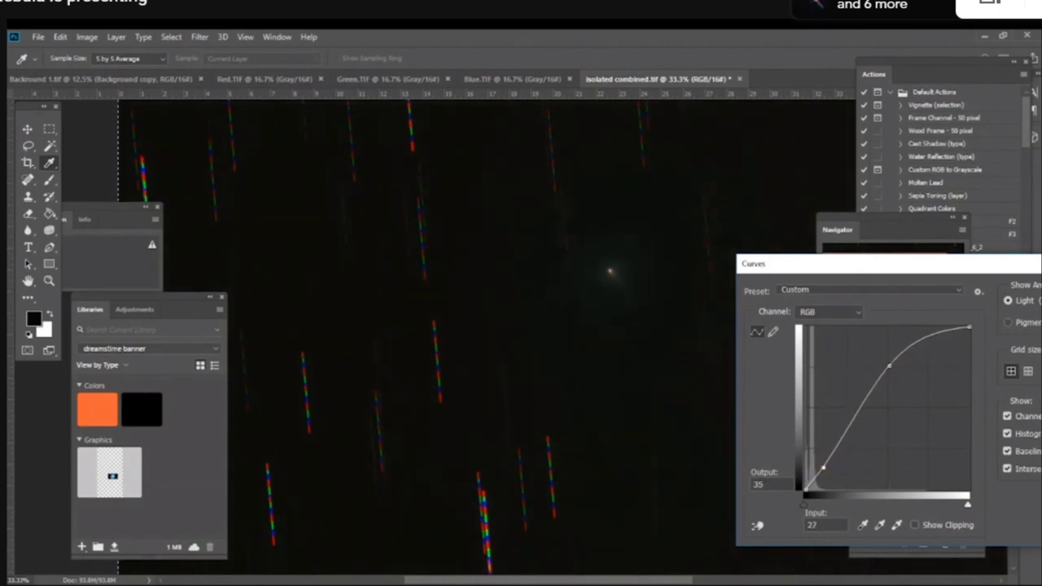
key("Return")
- Brighten the comet image with another Curves adjustment mapping input 99 to output 152, working at 66.7% zoom around the comet
left_click(949, 358)
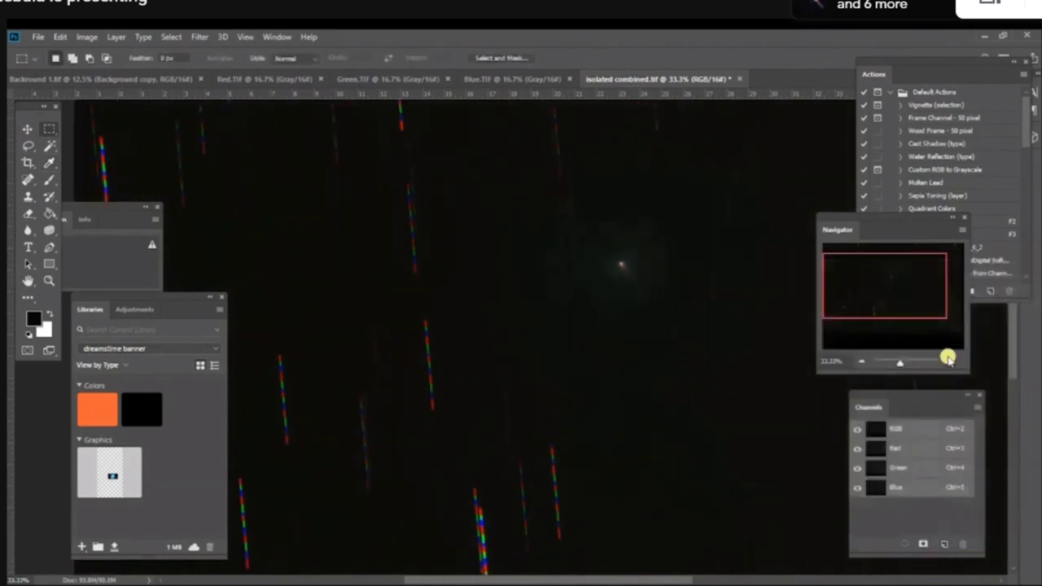
left_click(949, 358)
left_click_drag(901, 302, 903, 274)
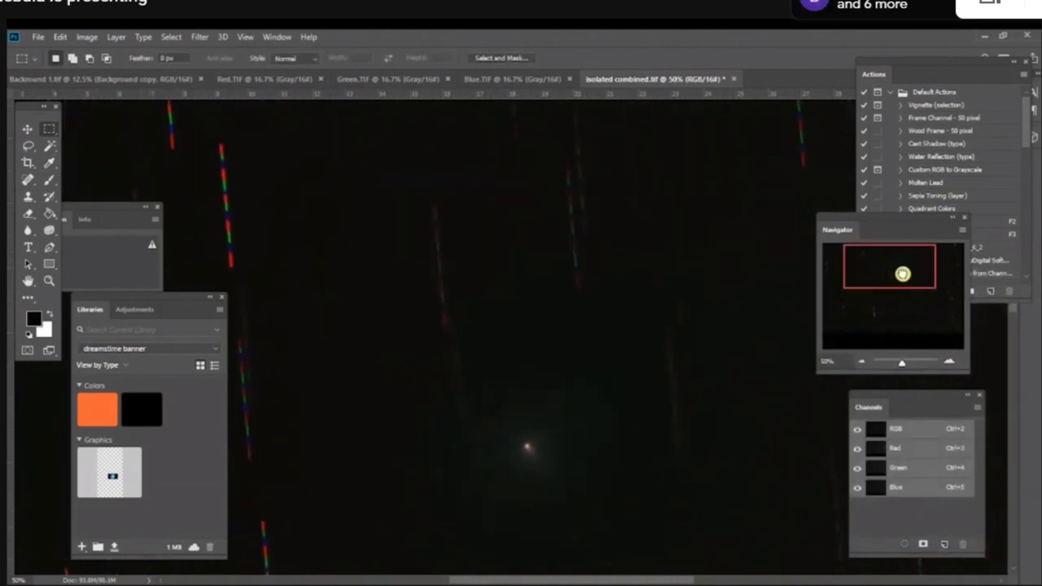
left_click(950, 363)
left_click_drag(899, 270, 893, 272)
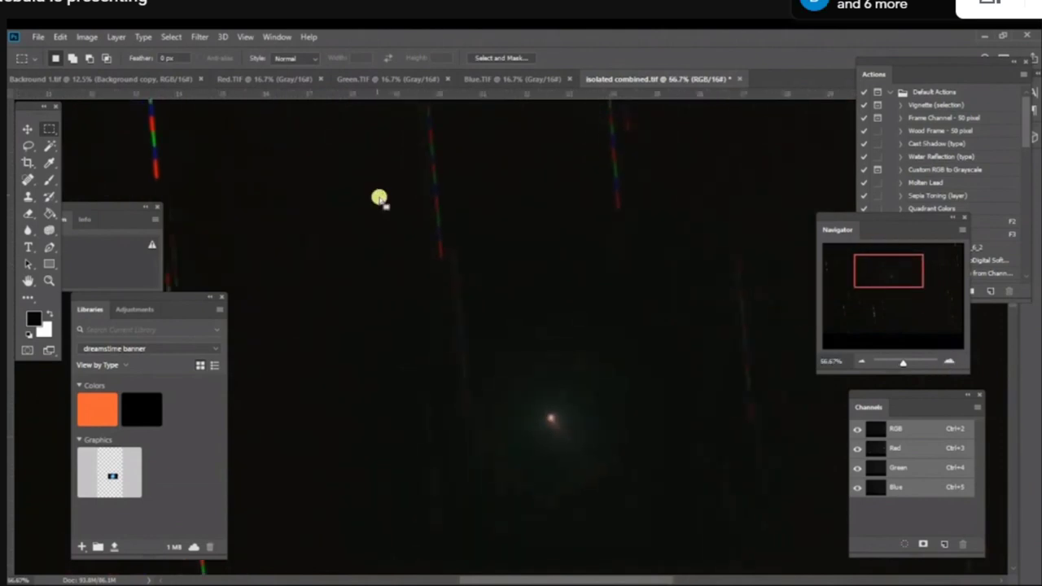
left_click(87, 36)
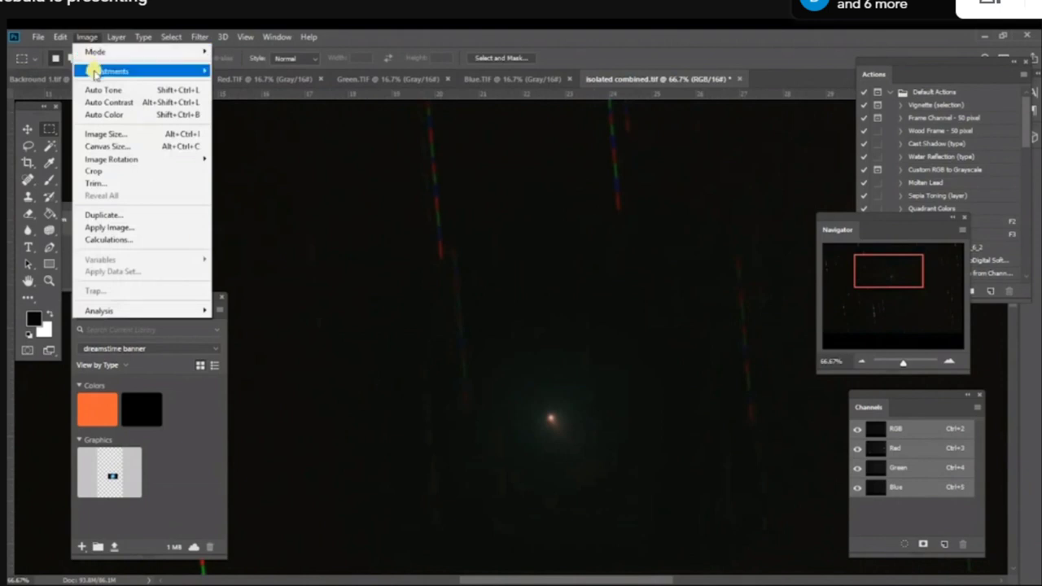
mouse_move(197, 76)
left_click(246, 95)
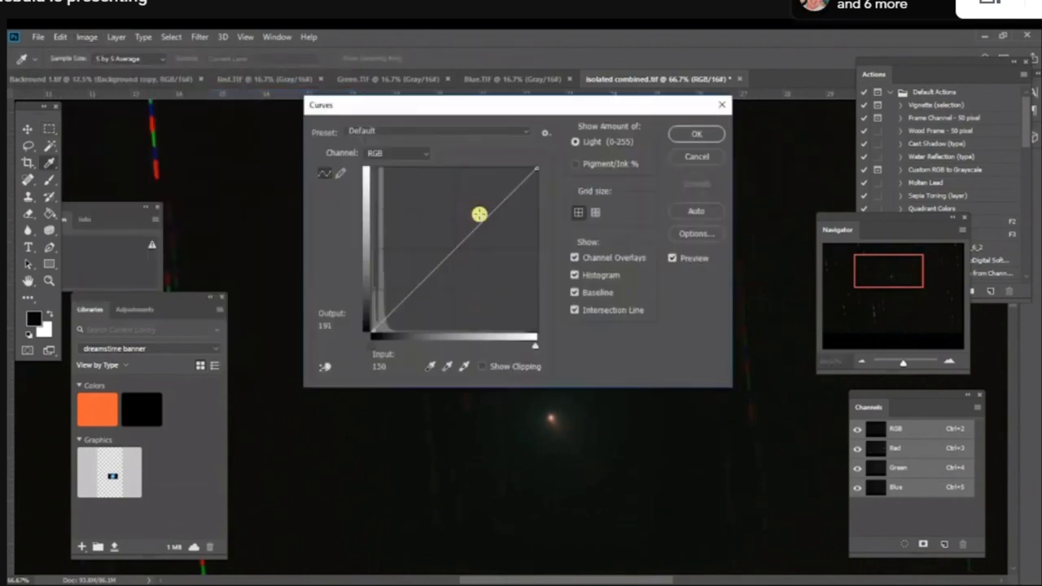
left_click_drag(454, 251, 435, 234)
left_click_drag(470, 113, 730, 236)
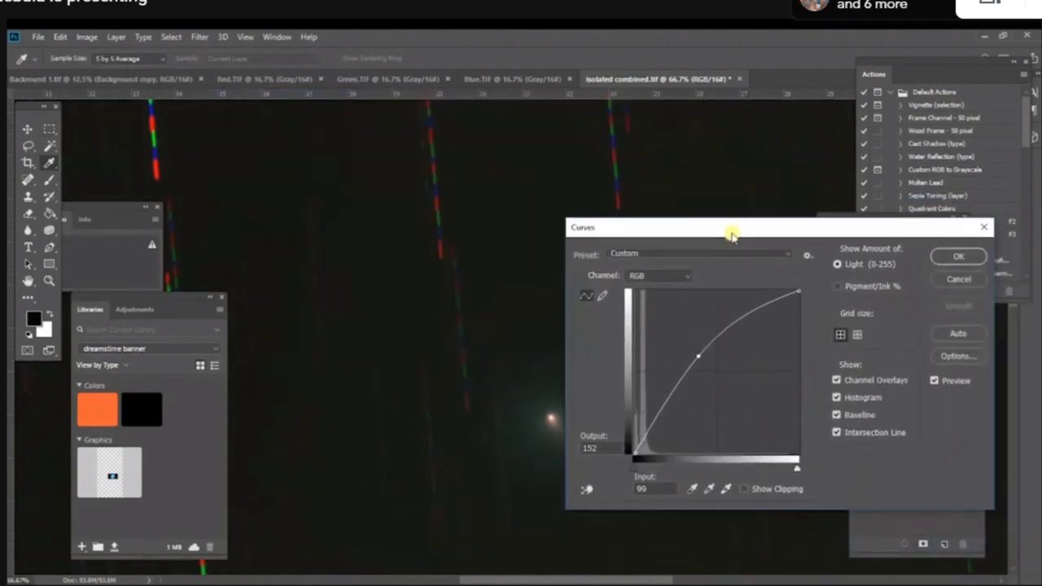
left_click(958, 257)
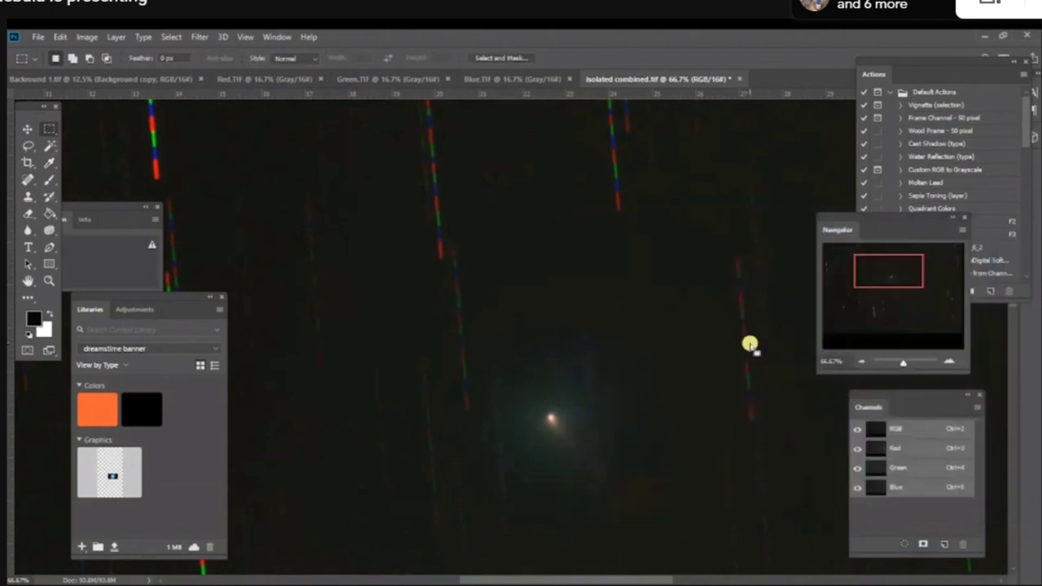
- Darken the comet image's background with Levels by setting the RGB black input level to 10
left_click(86, 36)
mouse_move(195, 71)
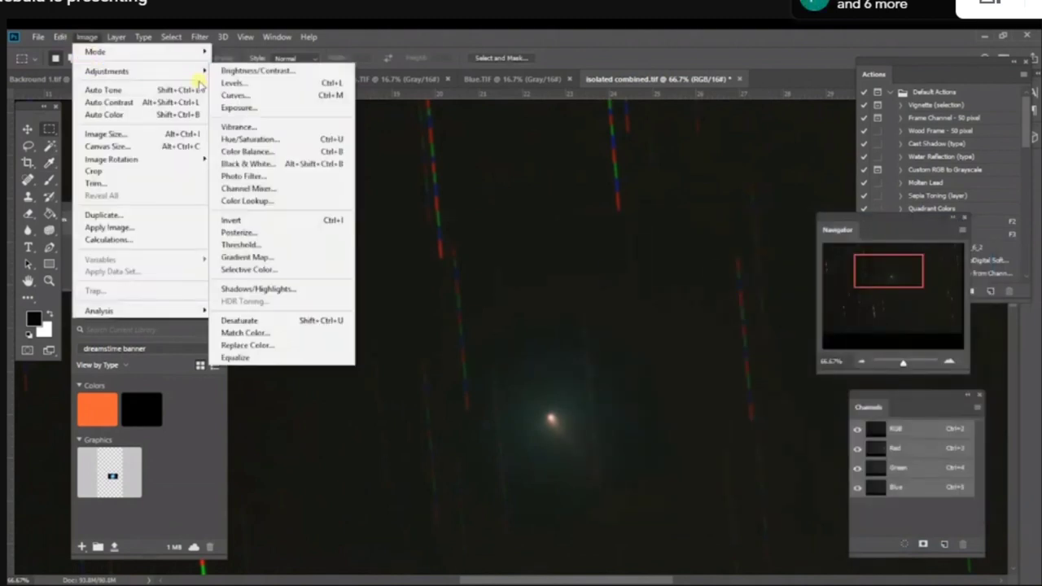
left_click(220, 87)
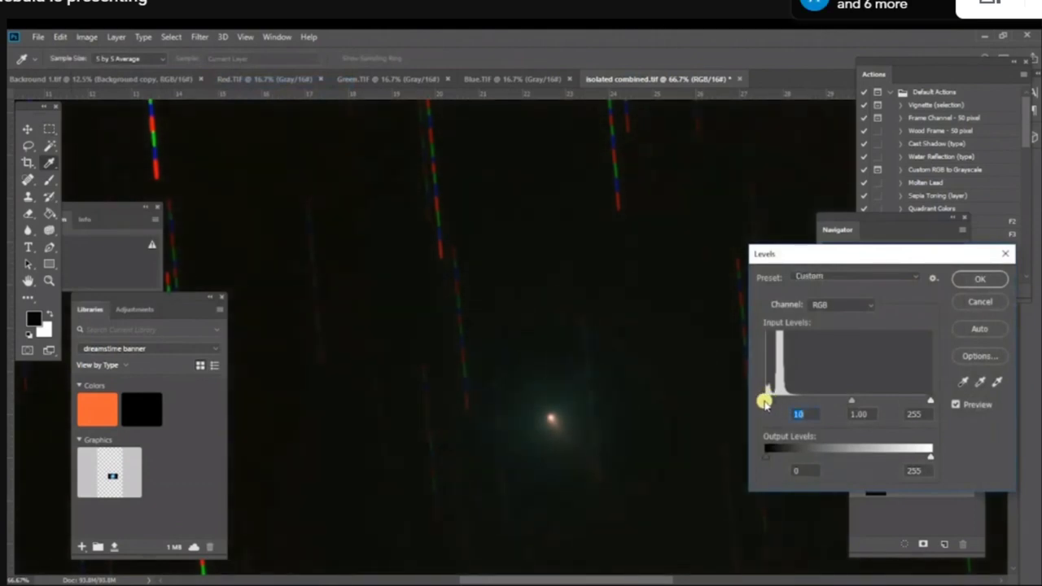
left_click(992, 280)
key("m")
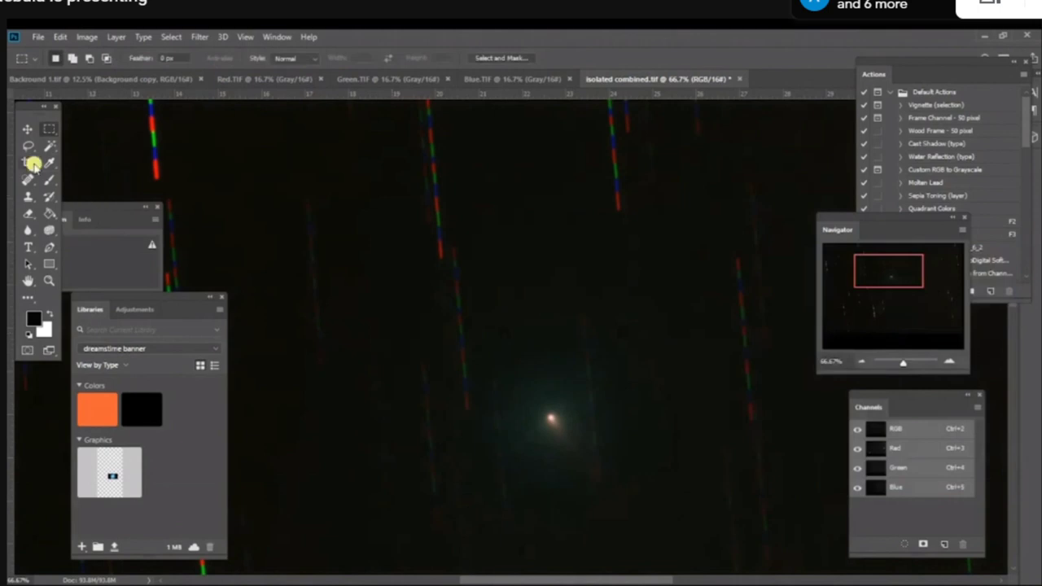
- Outline the bright coloured star trail above the comet with a narrow four-sided Polygonal Lasso selection
left_click_drag(27, 151, 83, 165)
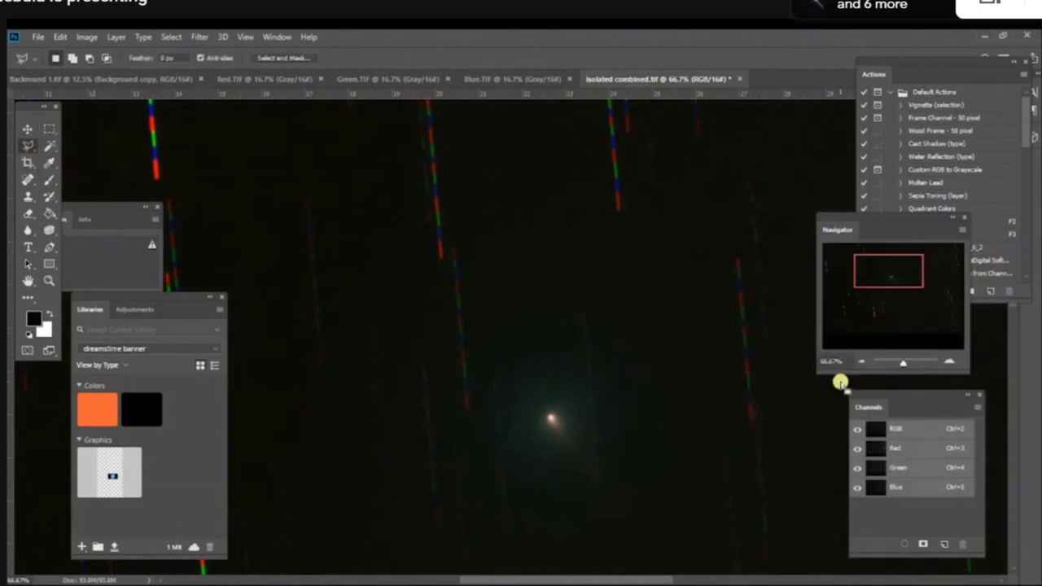
left_click_drag(885, 276, 892, 265)
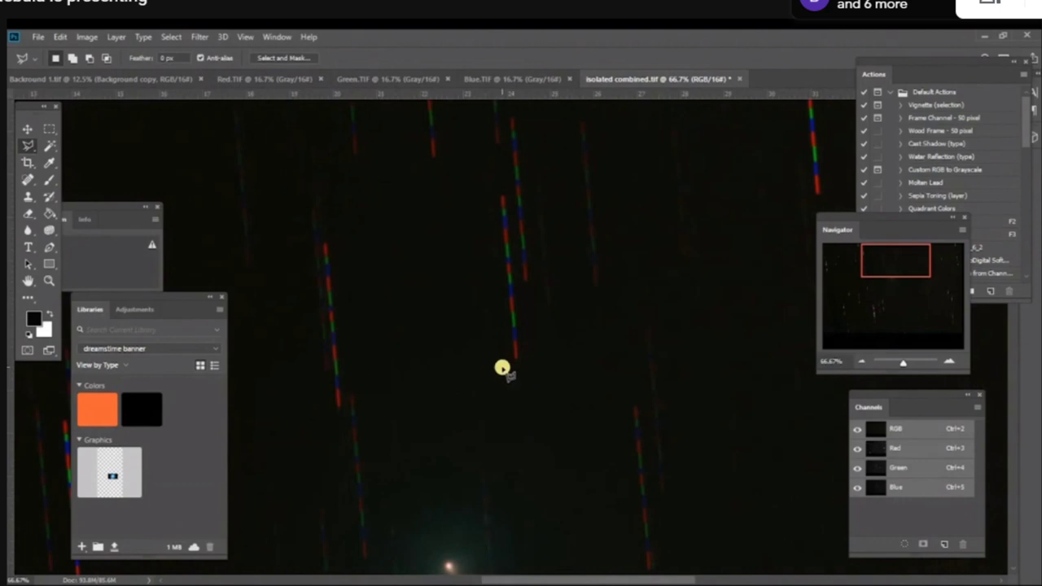
left_click(514, 368)
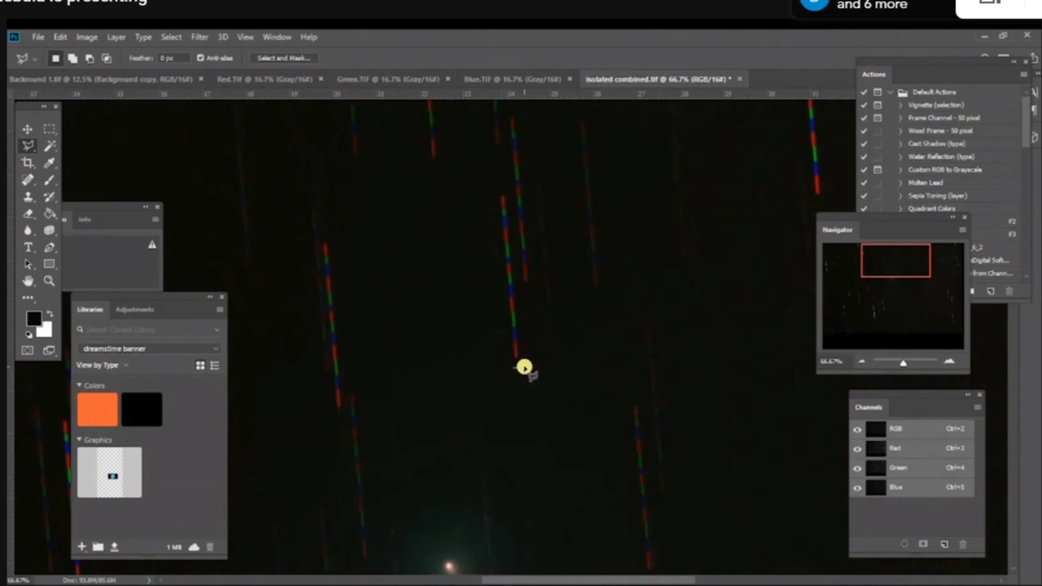
left_click(524, 368)
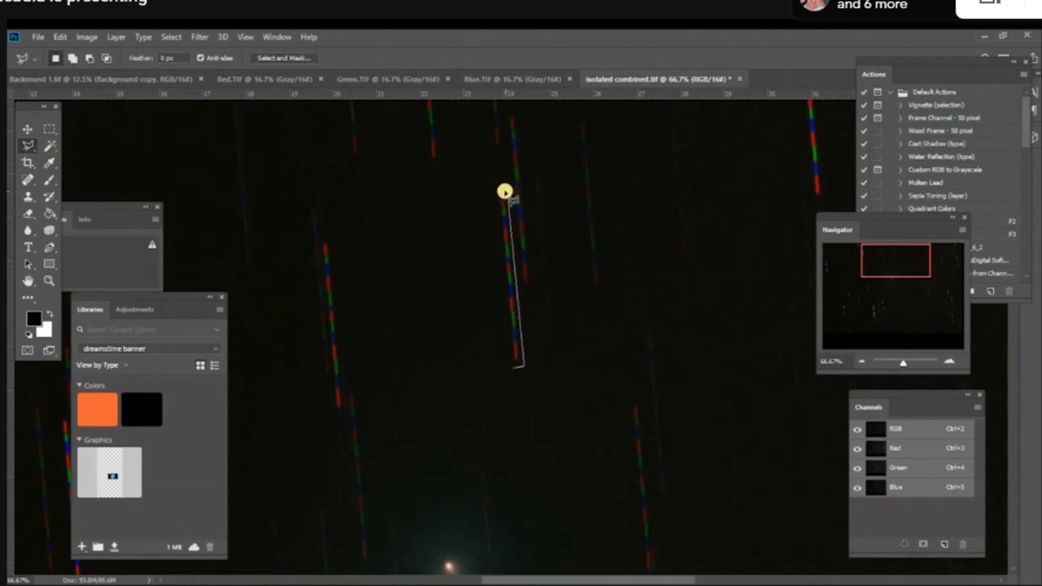
left_click(496, 193)
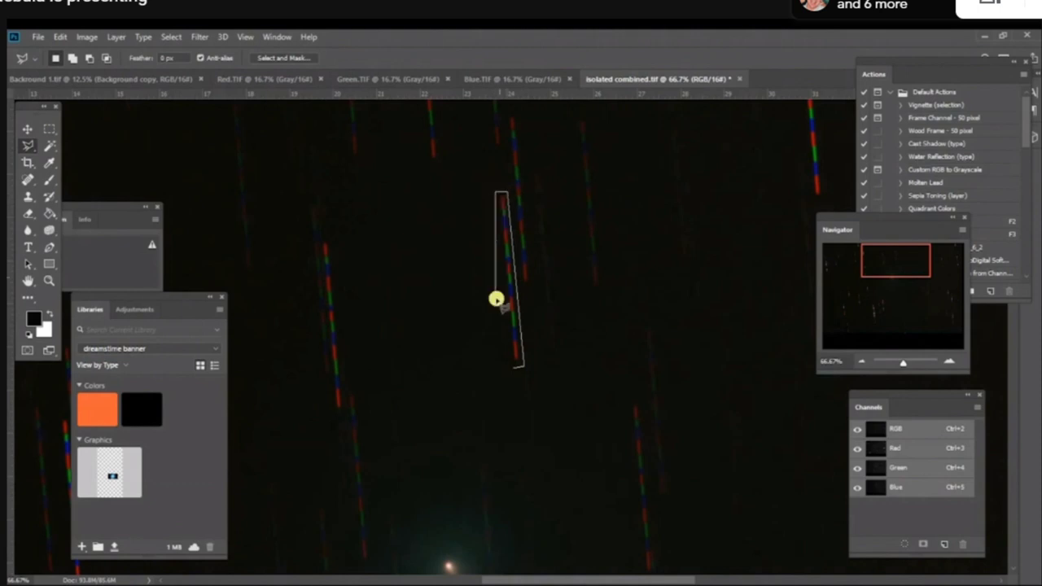
left_click(511, 368)
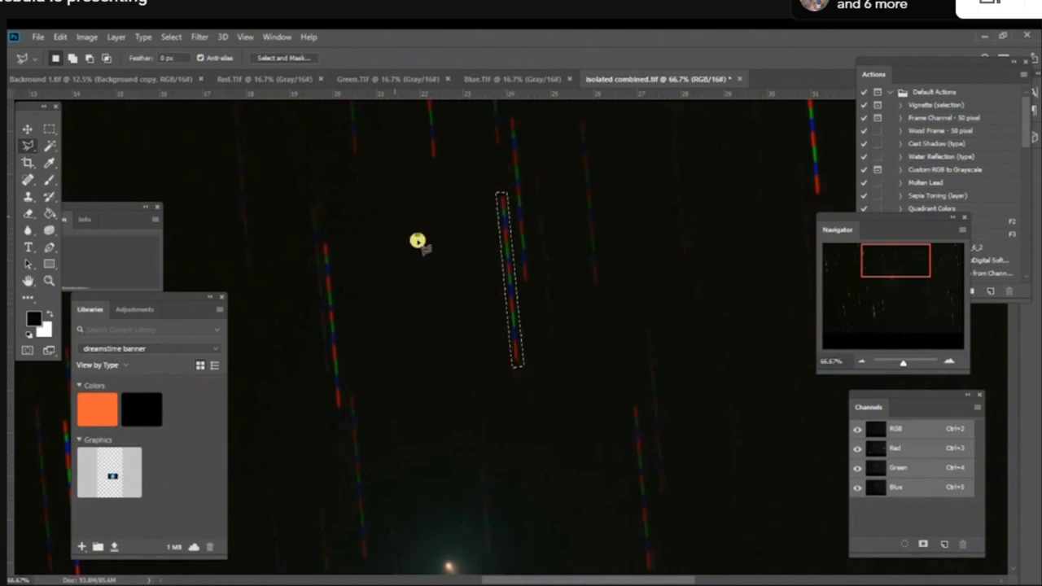
- Run the Dust & Scratches filter on the selected star trail, trying radius 24 pixels and threshold 0 with the preview magnified to 300%
left_click(199, 37)
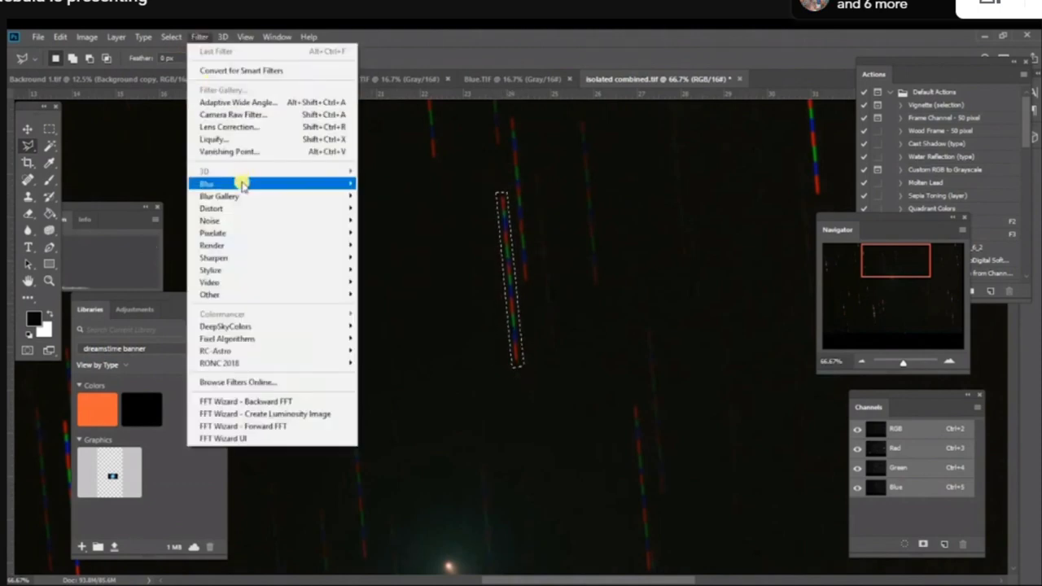
mouse_move(241, 221)
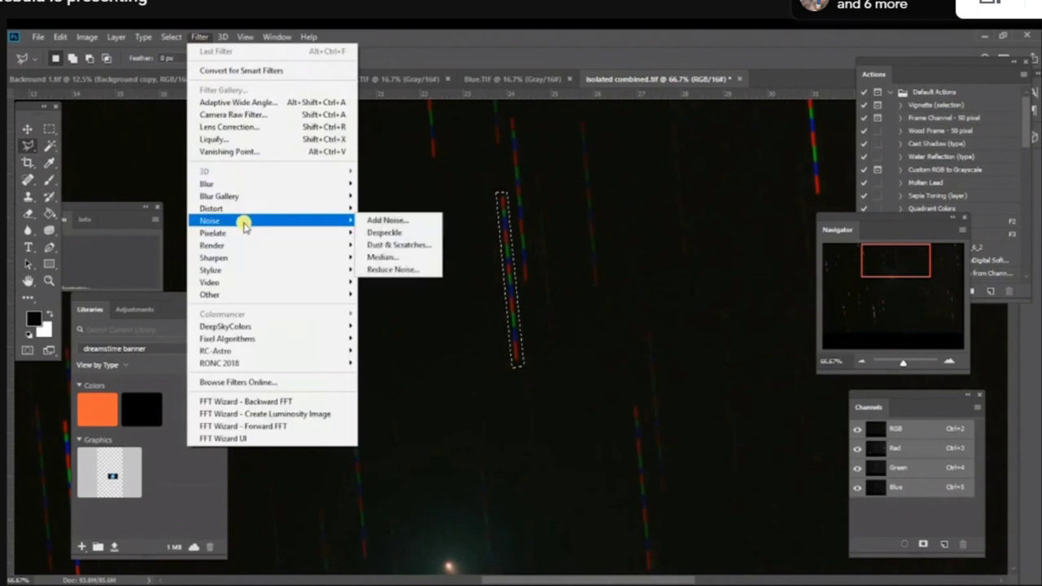
left_click(386, 245)
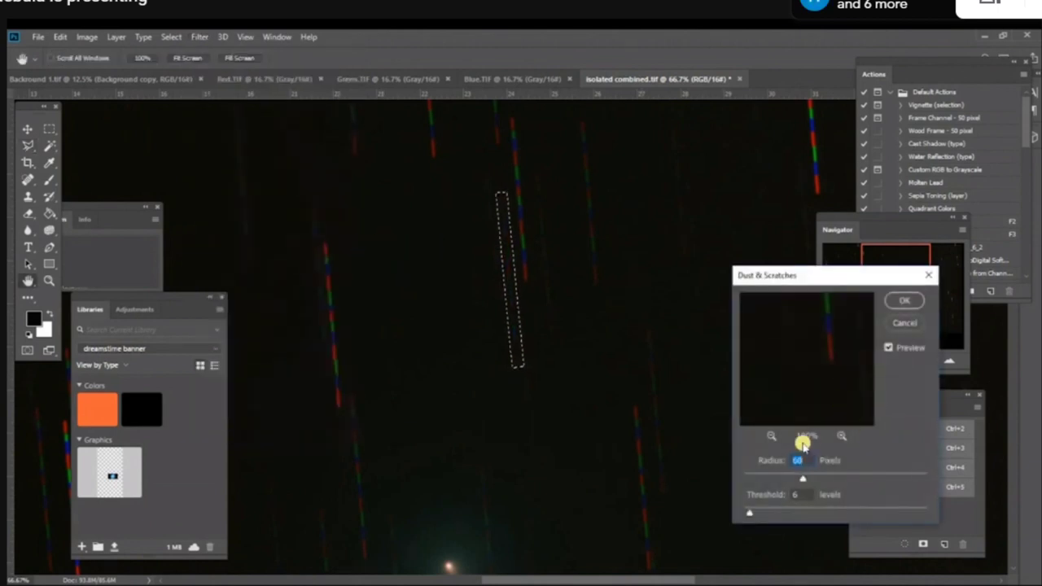
mouse_move(802, 480)
left_mouse_down()
mouse_move(842, 478)
mouse_move(768, 479)
mouse_move(790, 516)
mouse_move(860, 515)
mouse_move(825, 517)
left_mouse_up()
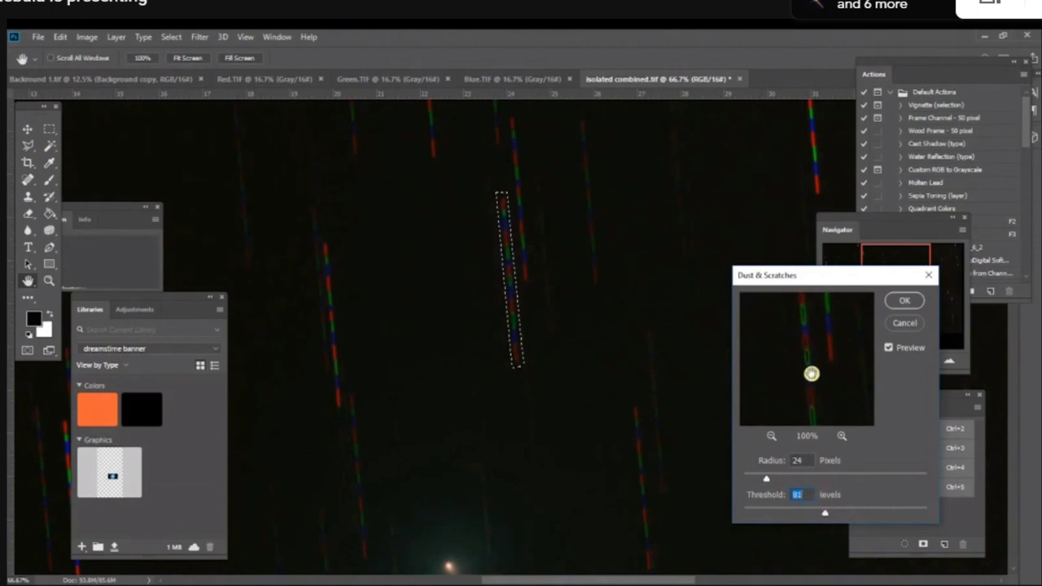
left_click_drag(825, 513, 741, 514)
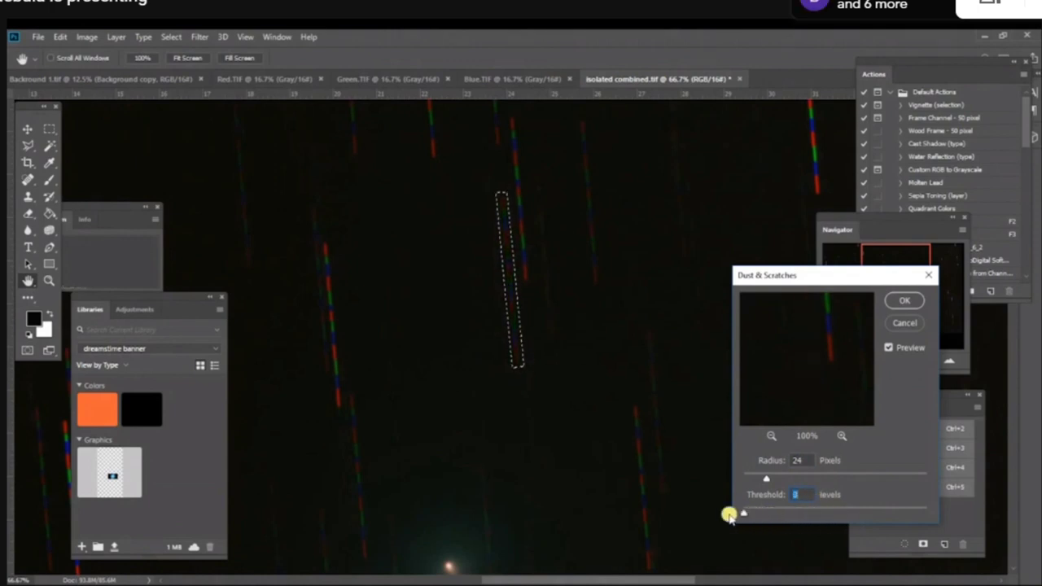
left_click(841, 434)
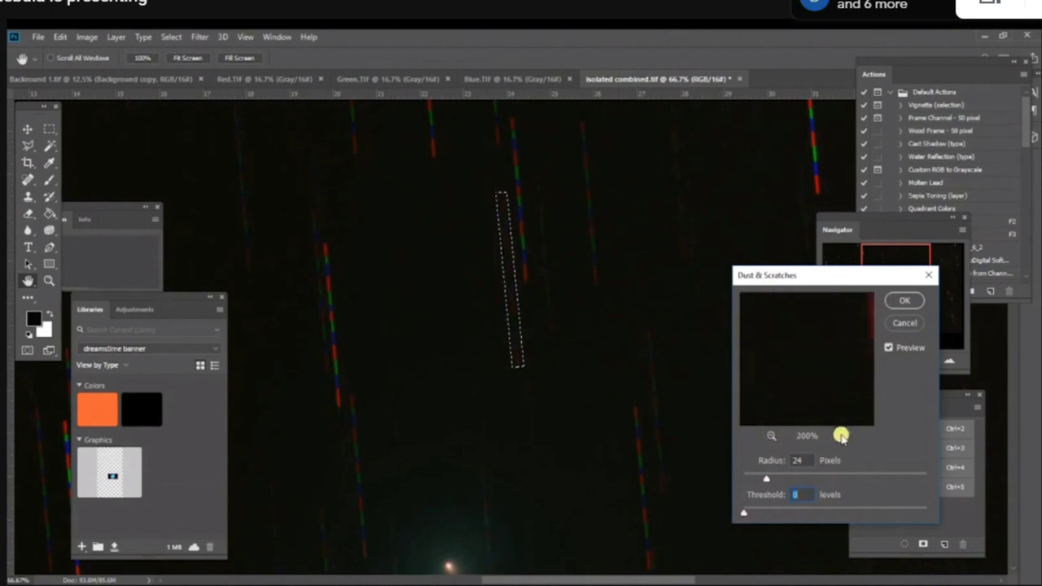
left_click(801, 342, "ctrl")
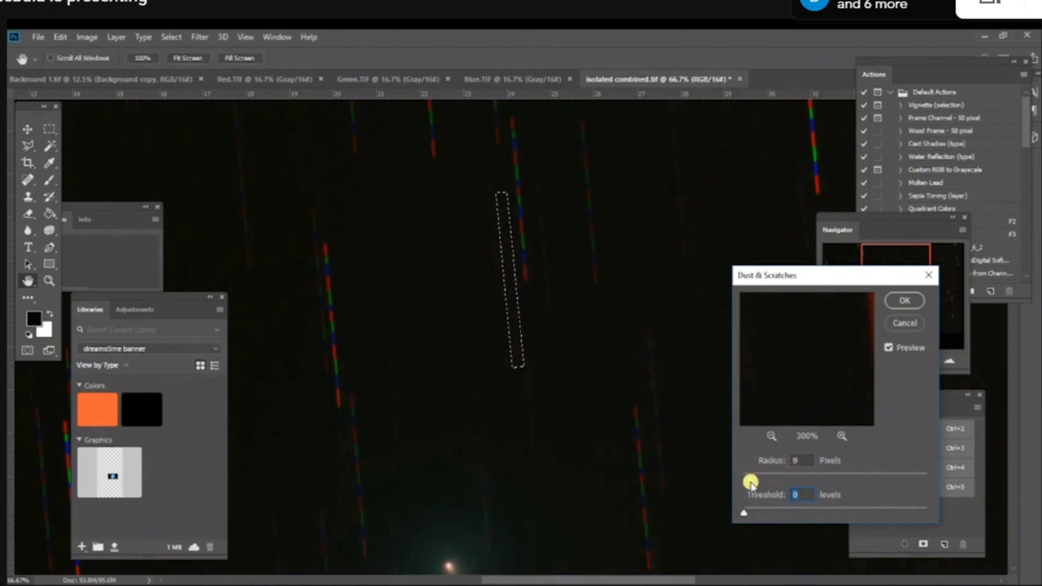
- Try several Dust & Scratches settings on the selected trail, ending with a 23-pixel radius and a threshold near zero
left_click_drag(750, 483, 764, 481)
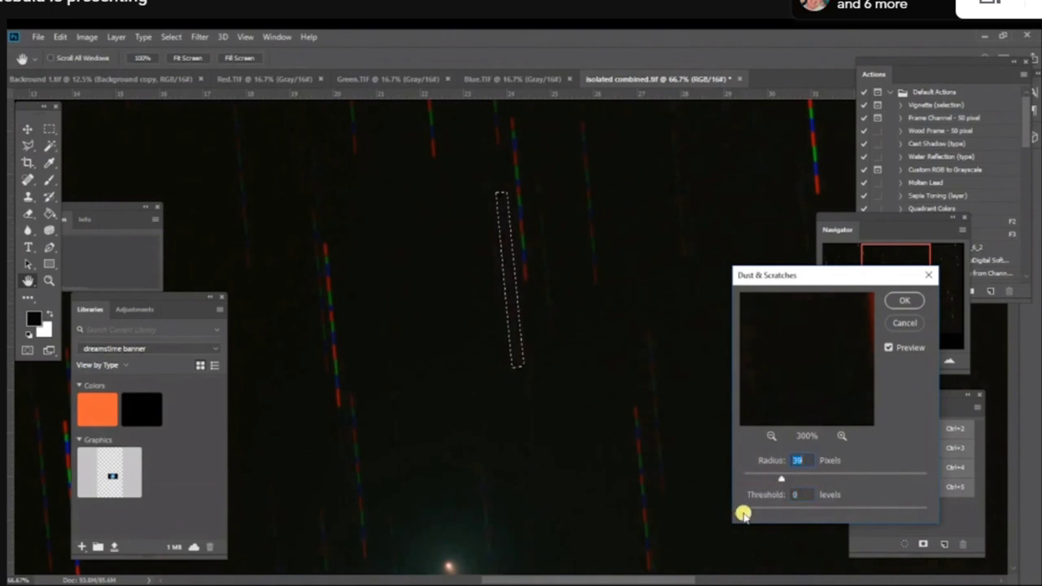
left_click_drag(749, 514, 748, 512)
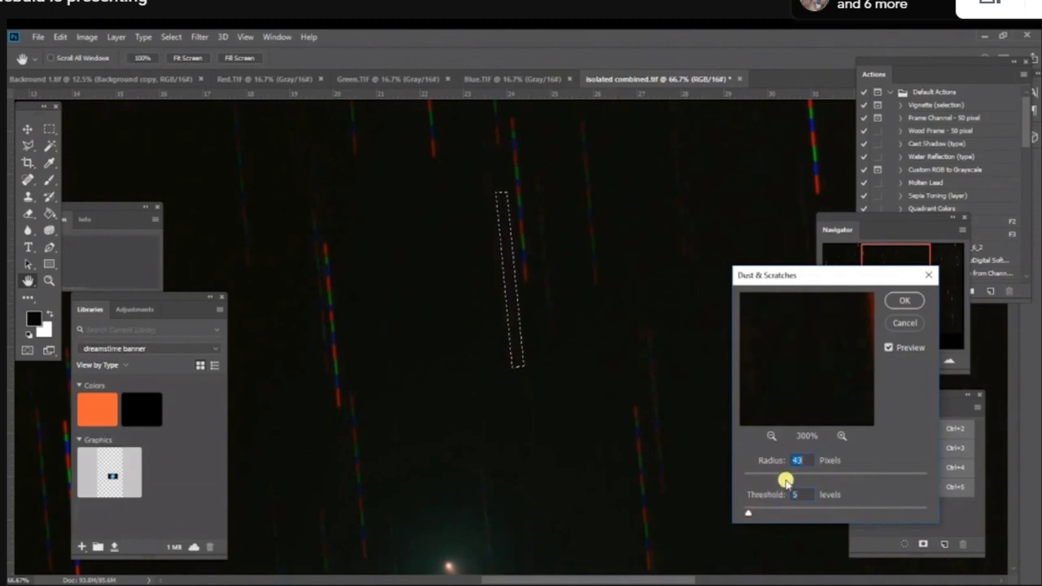
left_click_drag(790, 481, 769, 481)
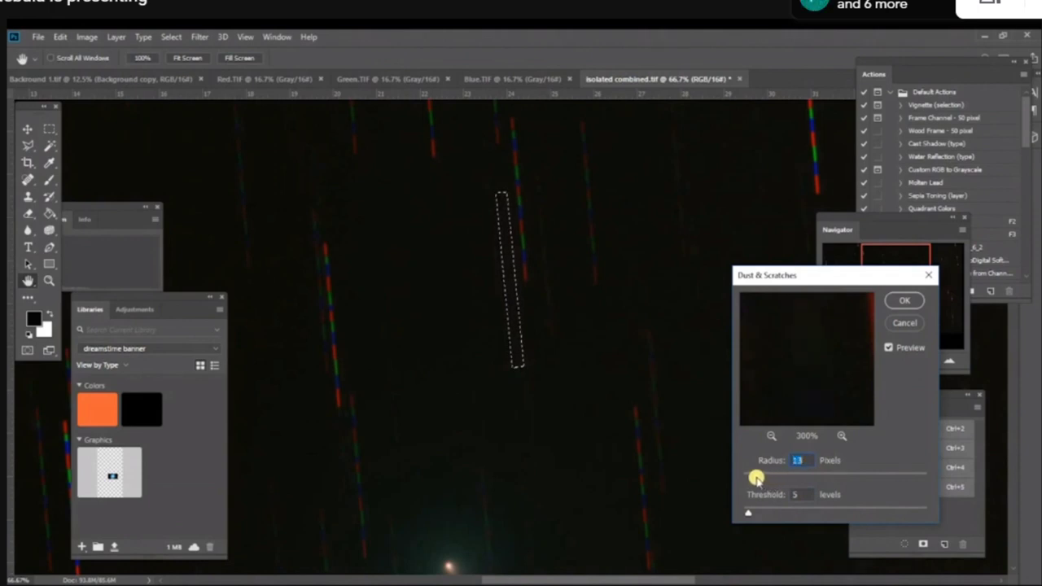
left_click_drag(762, 478, 765, 478)
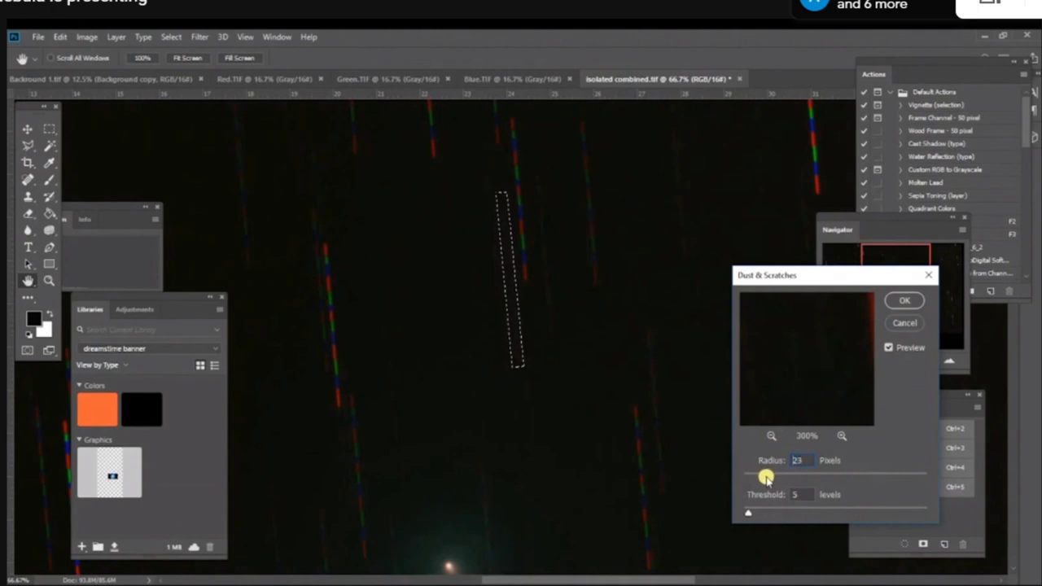
left_click(748, 513)
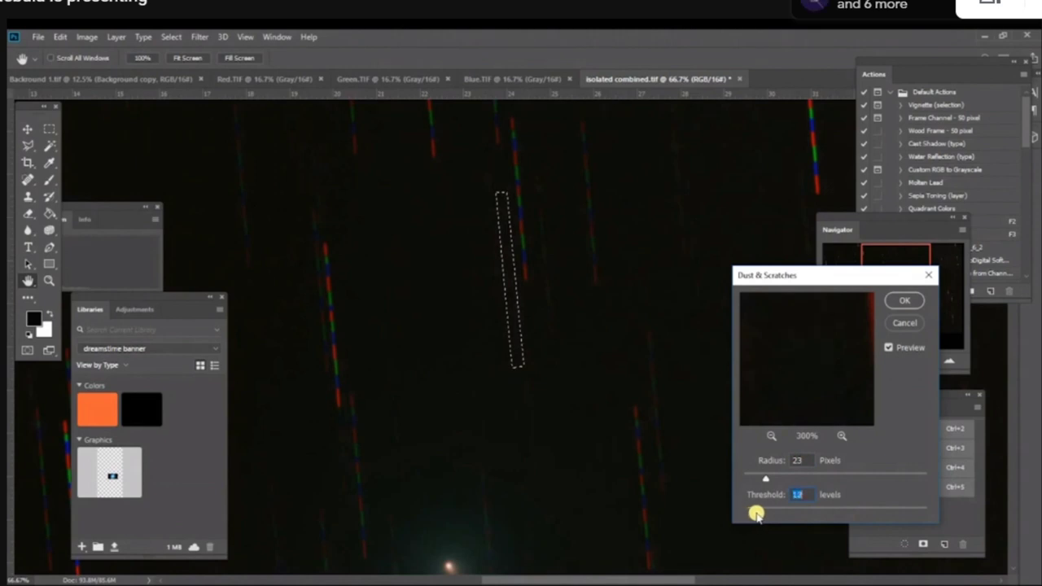
key("BackSpace")
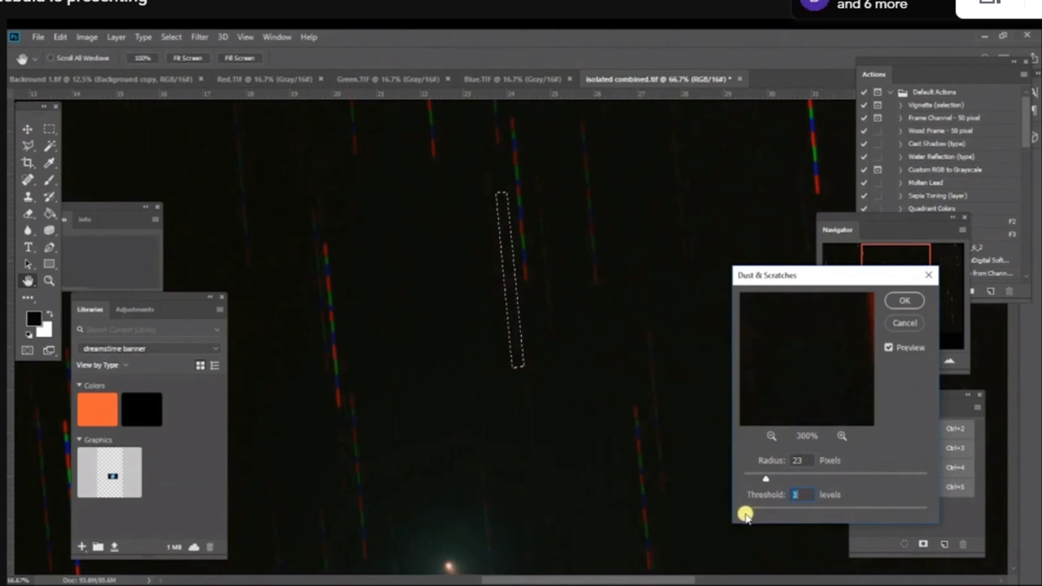
- Filter the selected trail to the upper right of the comet with Dust & Scratches at radius 63 pixels, lowering the threshold to 4 levels
mouse_move(882, 308)
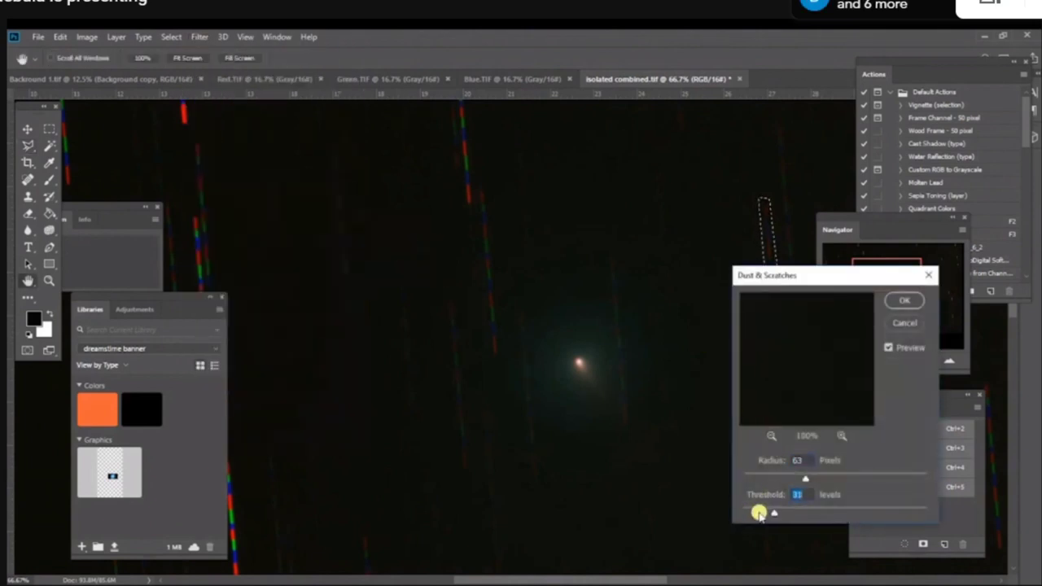
left_click_drag(815, 513, 752, 513)
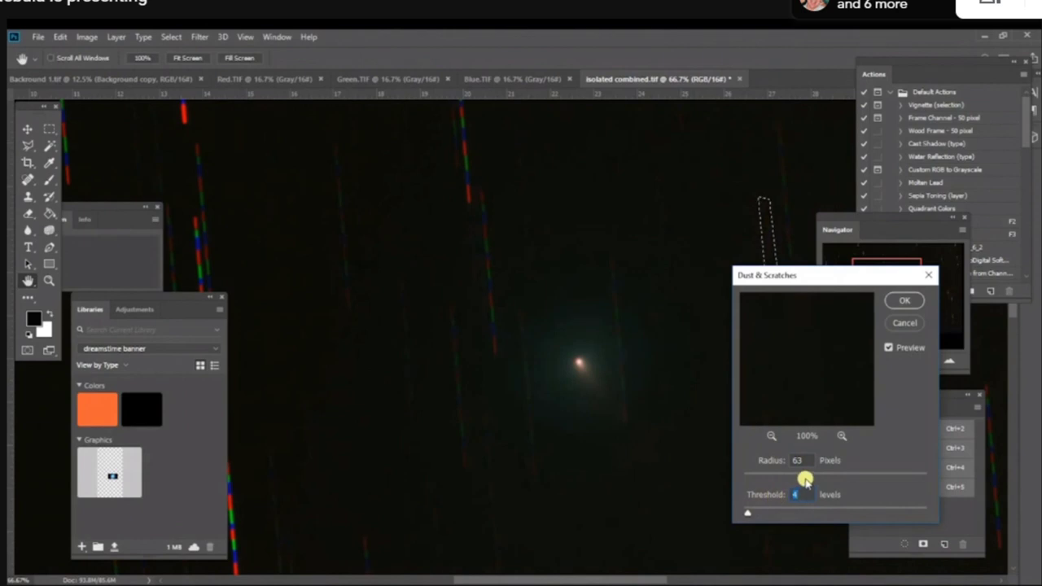
key("Up")
key("Up")
key("Up")
key("Up")
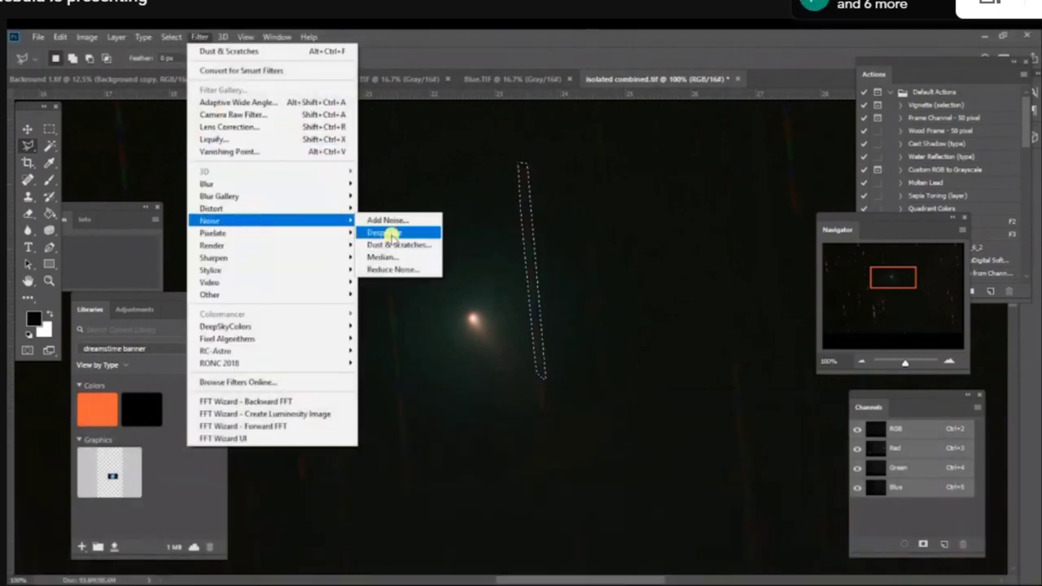
mouse_move(738, 296)
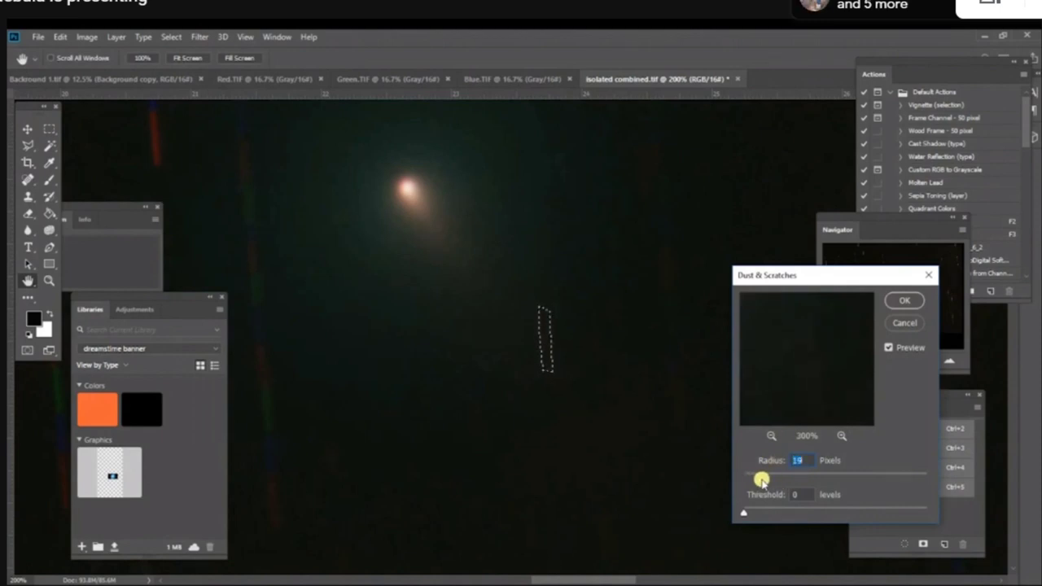
mouse_move(770, 210)
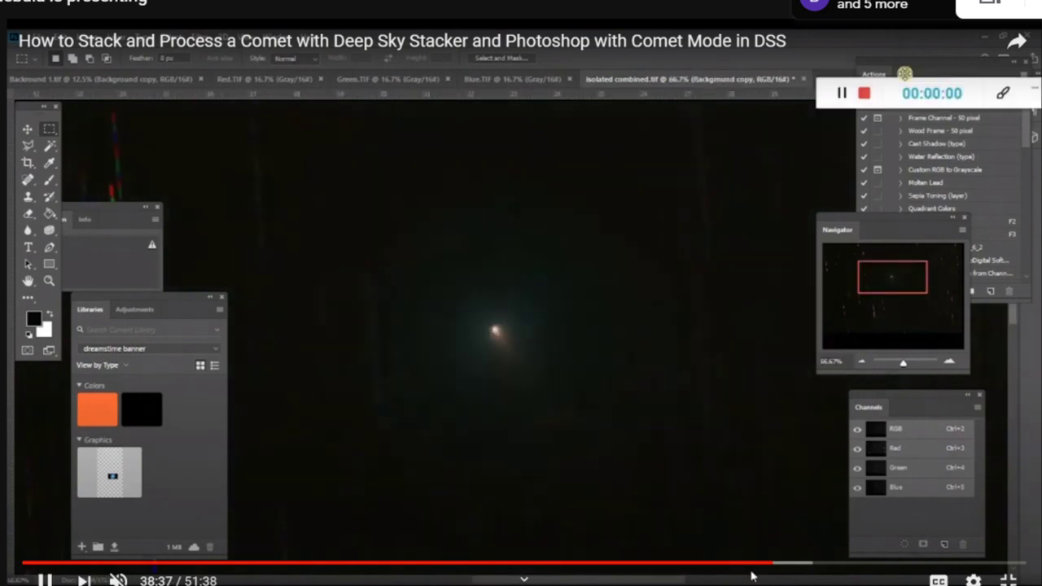
left_click(774, 564)
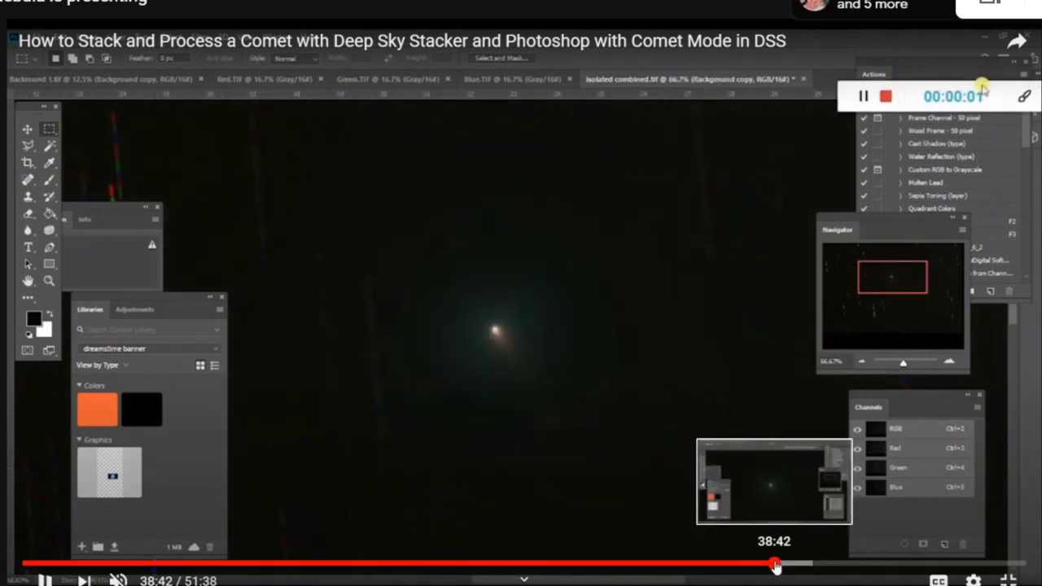
left_click_drag(775, 564, 782, 564)
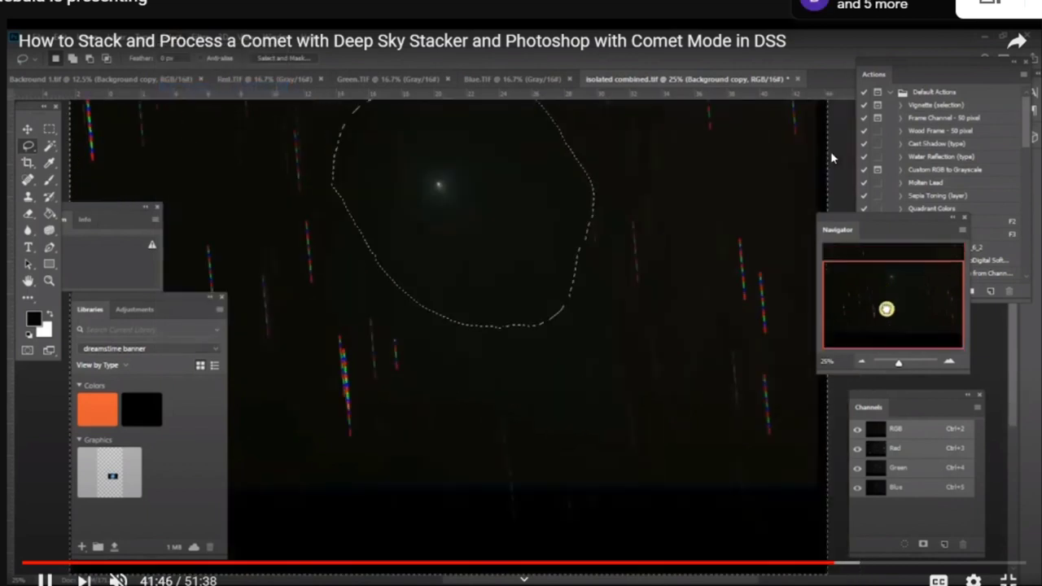
mouse_move(833, 150)
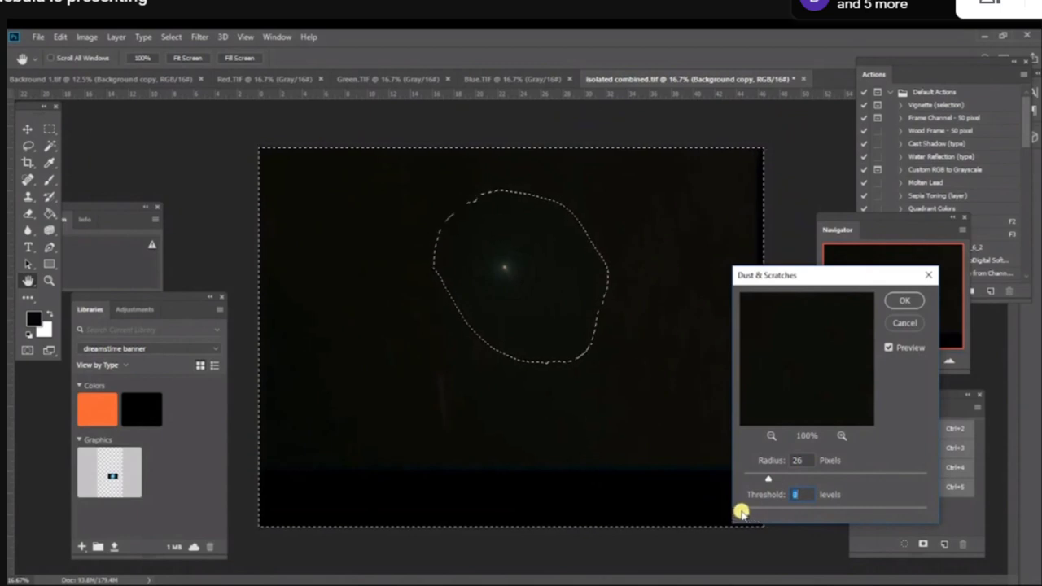
mouse_move(890, 171)
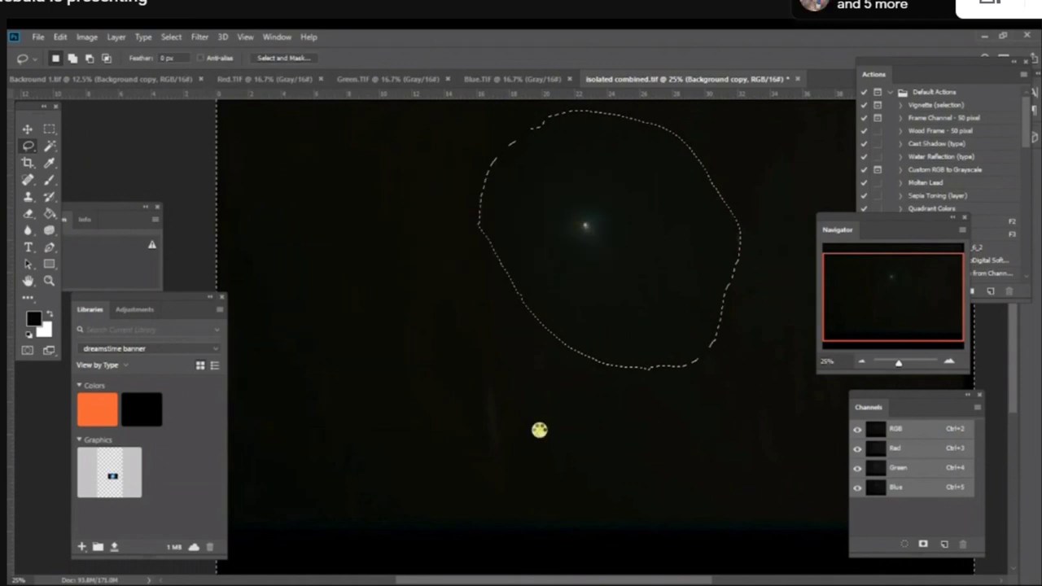
mouse_move(1007, 194)
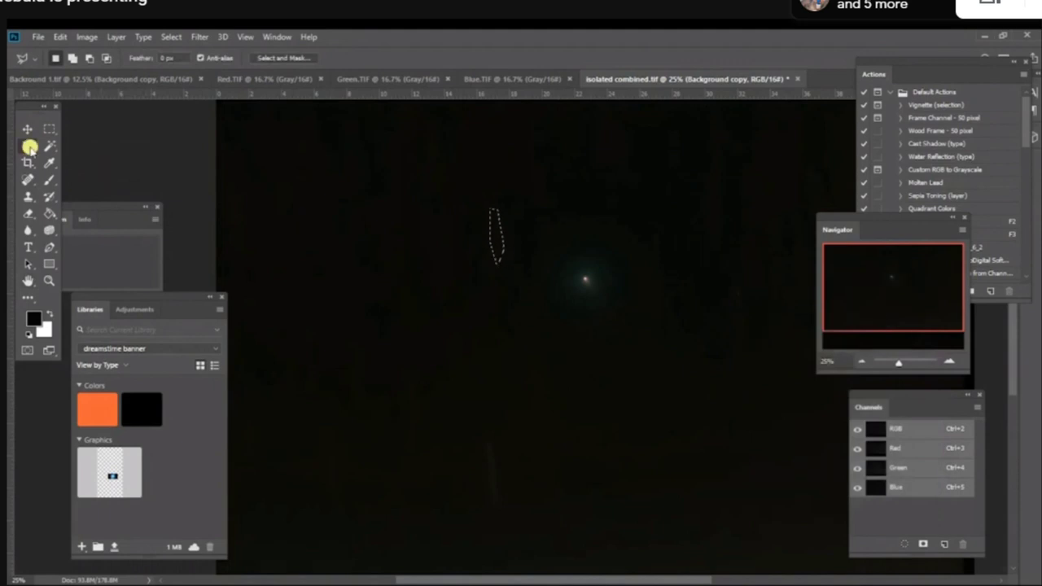
mouse_move(733, 502)
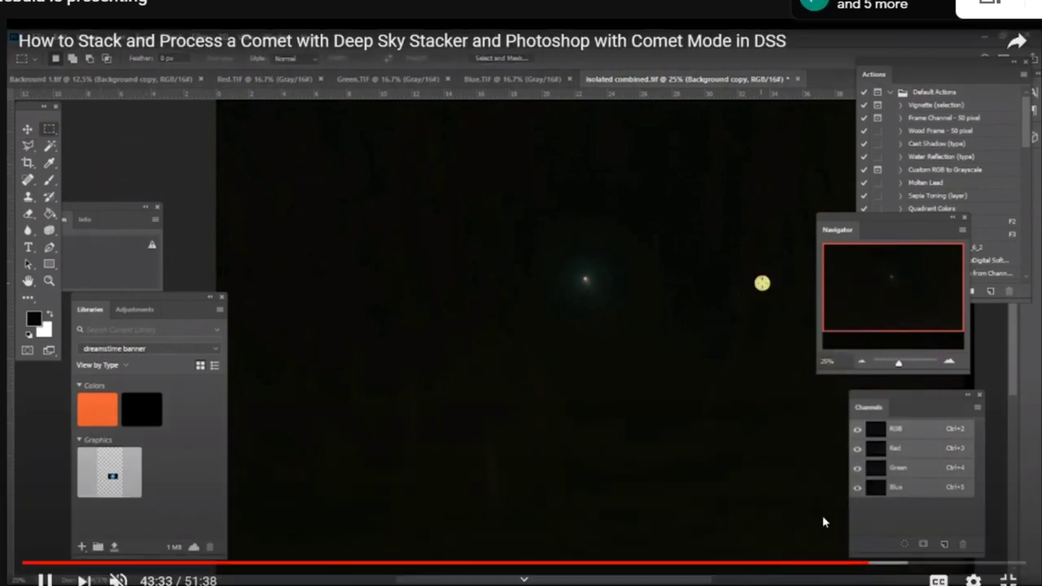
left_click(876, 564)
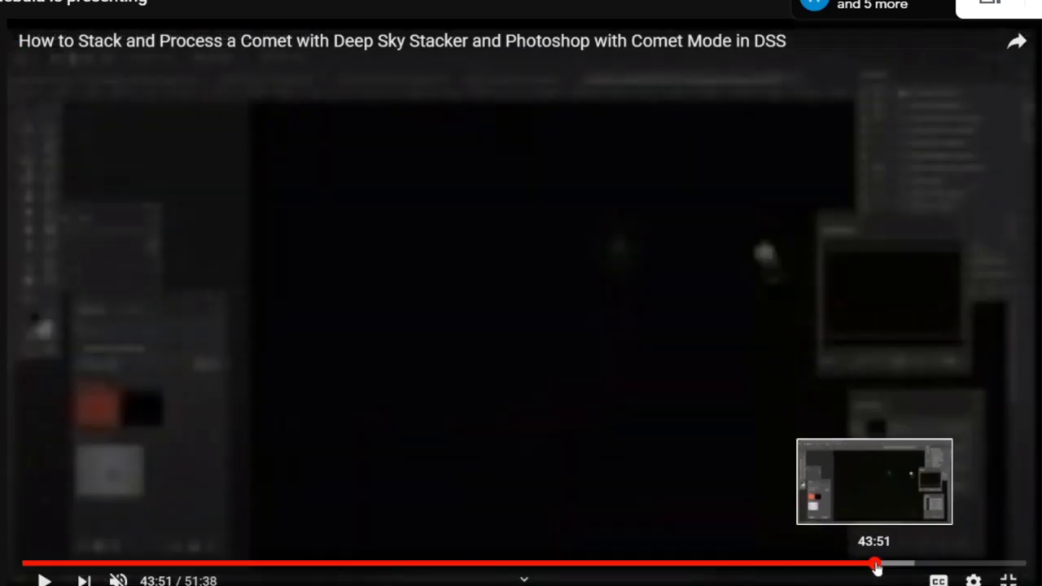
left_click_drag(876, 568, 882, 566)
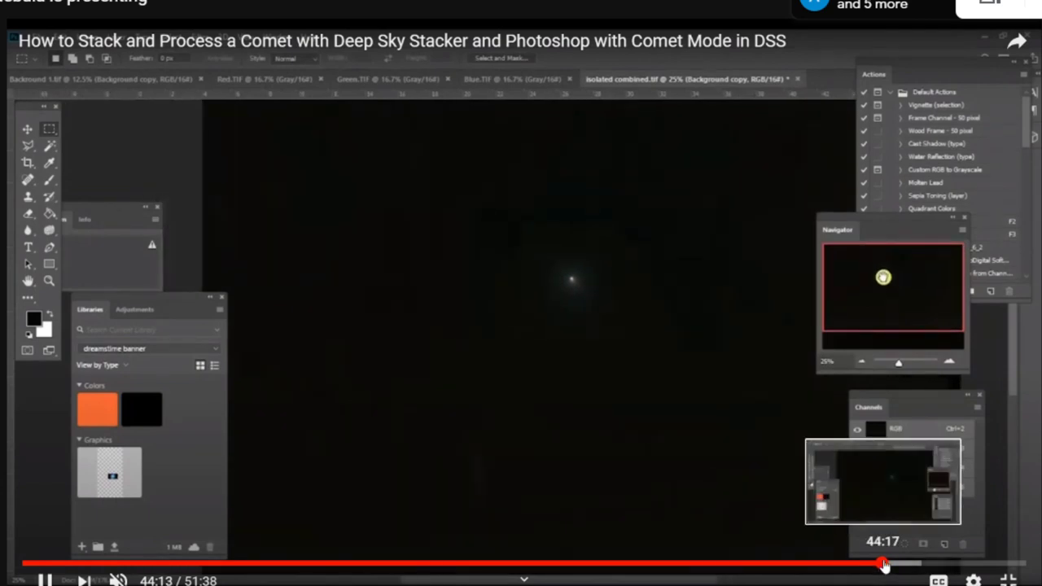
left_click(888, 564)
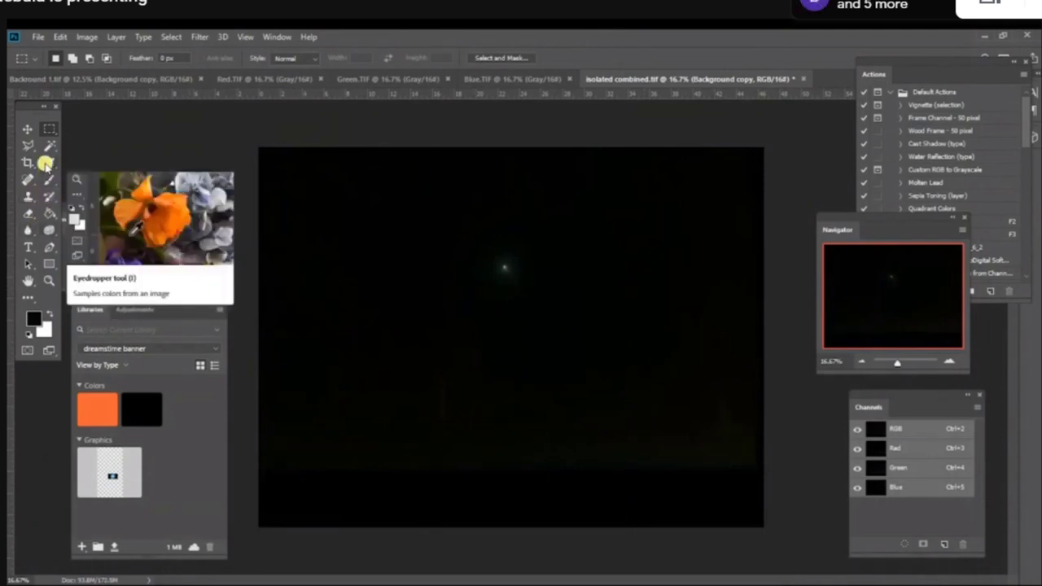
- Pick the Eyedropper for the dark sky colour, and switch to the Brush tool with its size reduced to 417 px
left_click(46, 163)
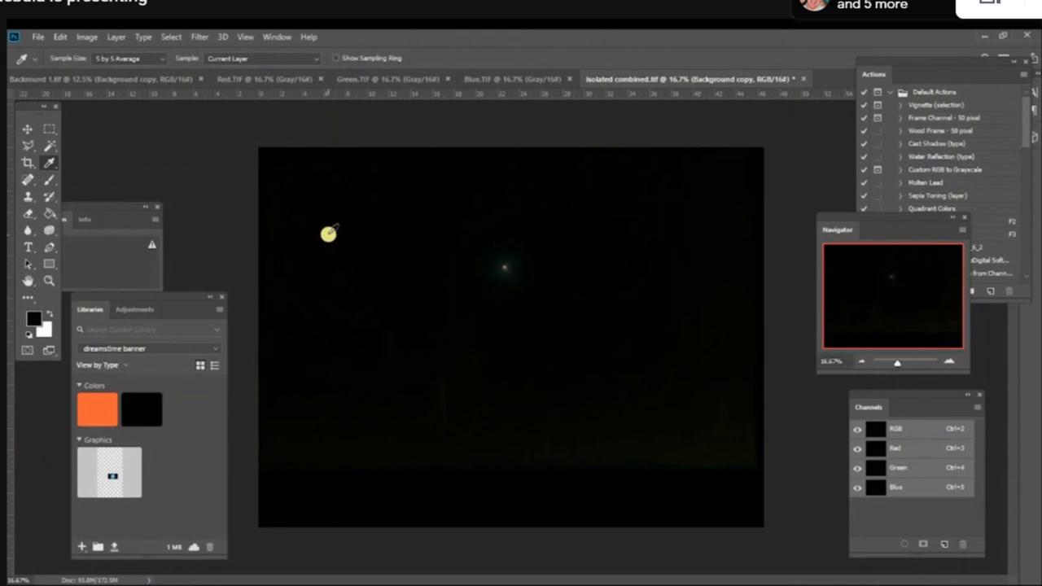
left_click(46, 180)
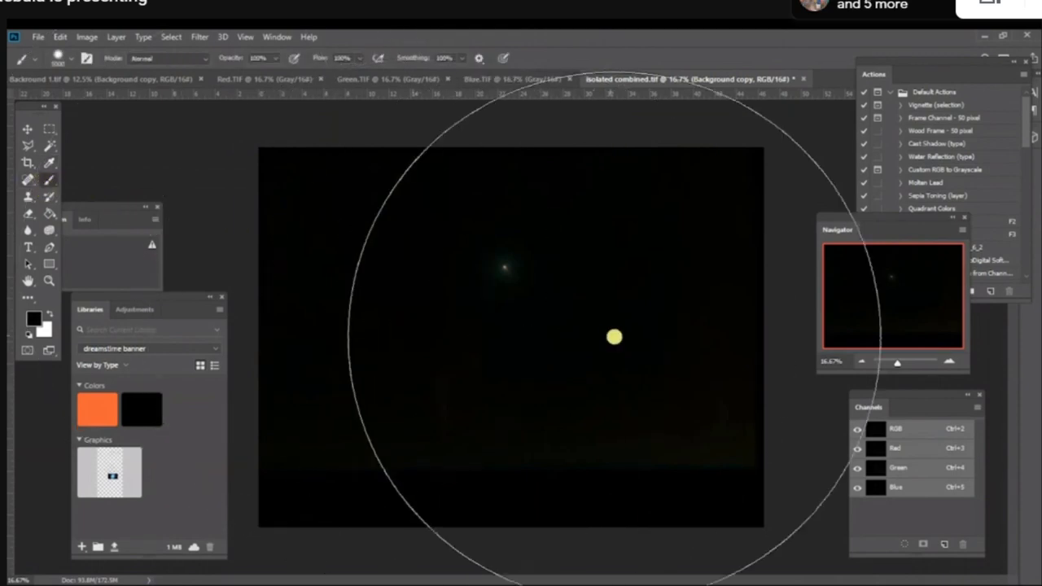
left_click(72, 59)
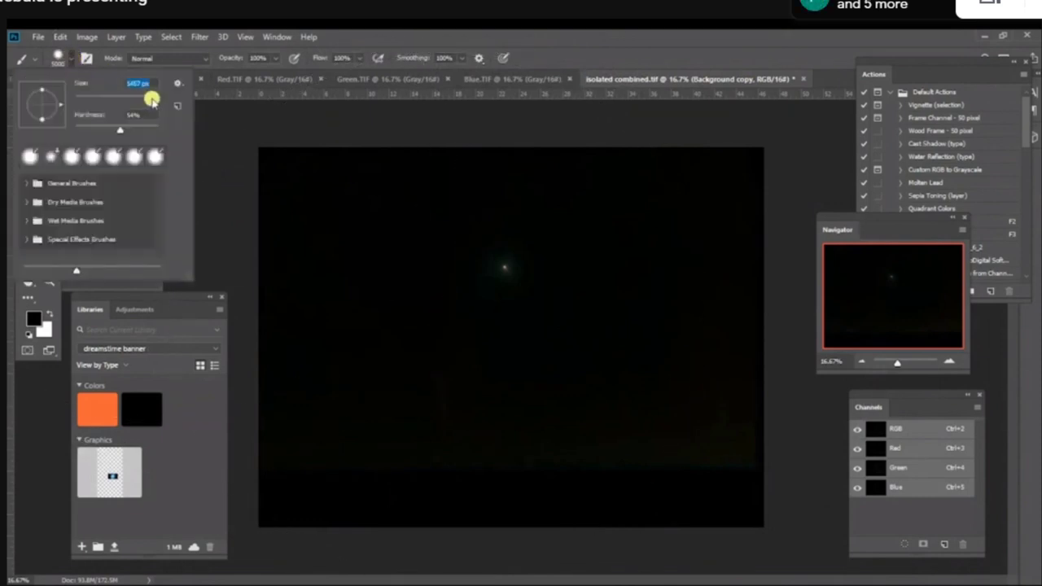
mouse_move(505, 290)
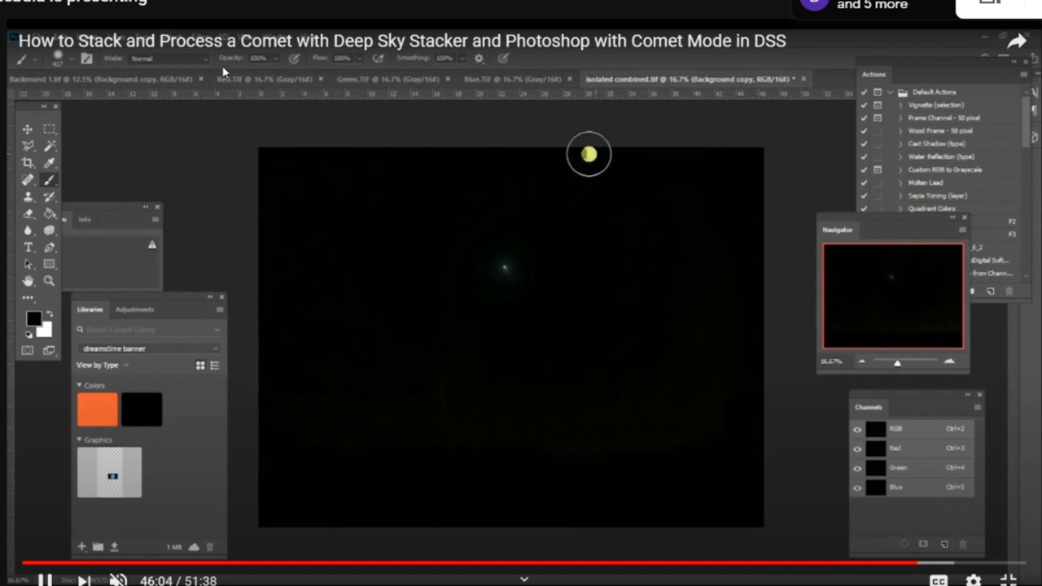
left_click(371, 466)
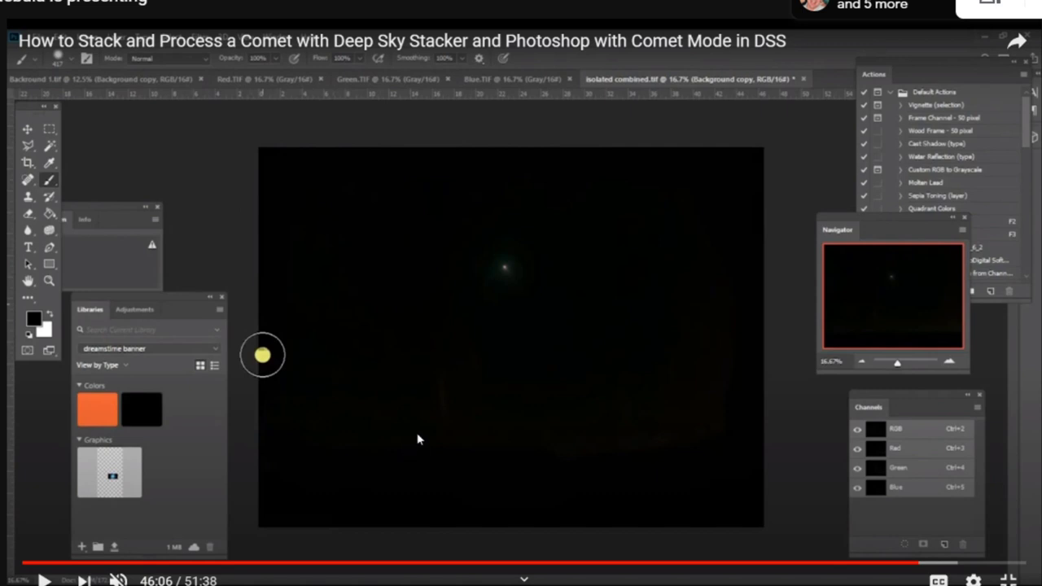
left_click(417, 431)
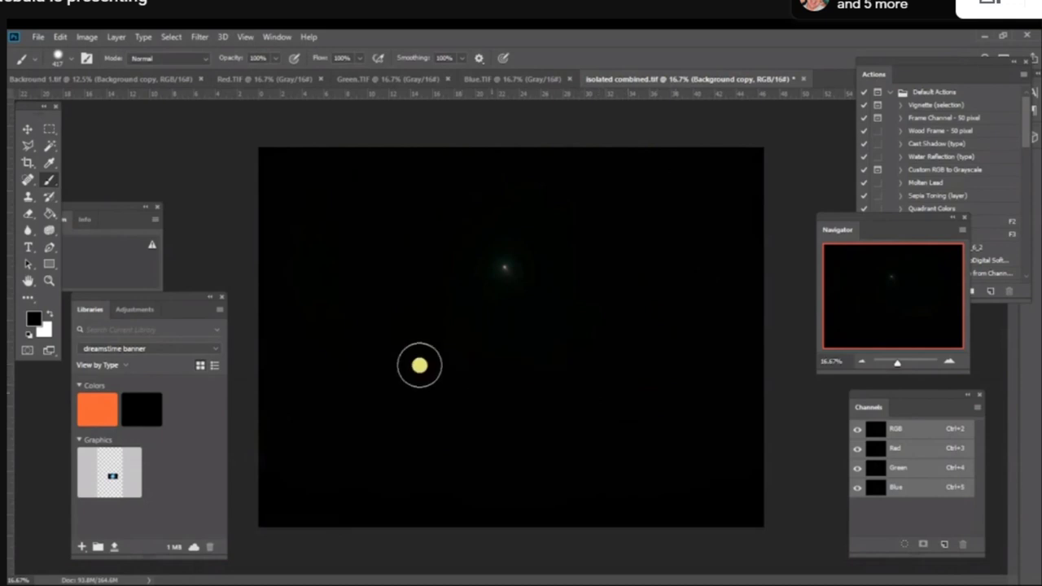
mouse_move(346, 367)
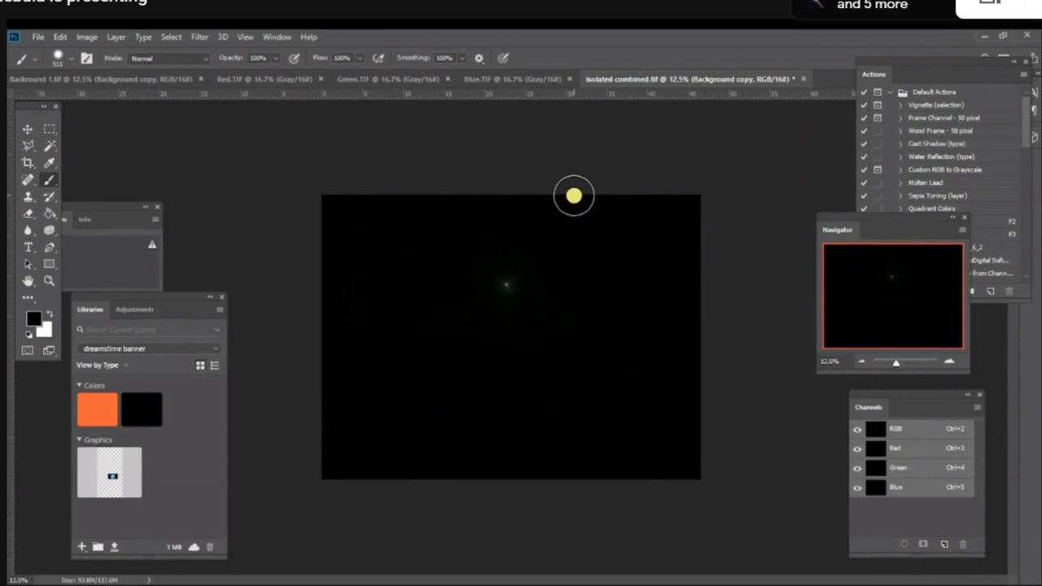
mouse_move(816, 452)
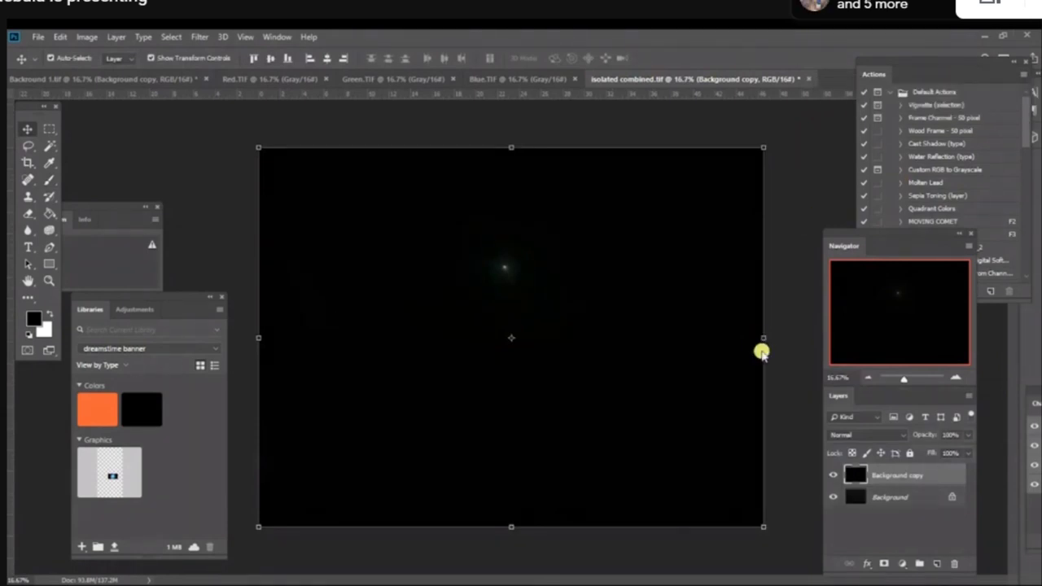
- Duplicate the cleaned comet layer within isolated combined.tif under the name Background copy 2
left_click(953, 373)
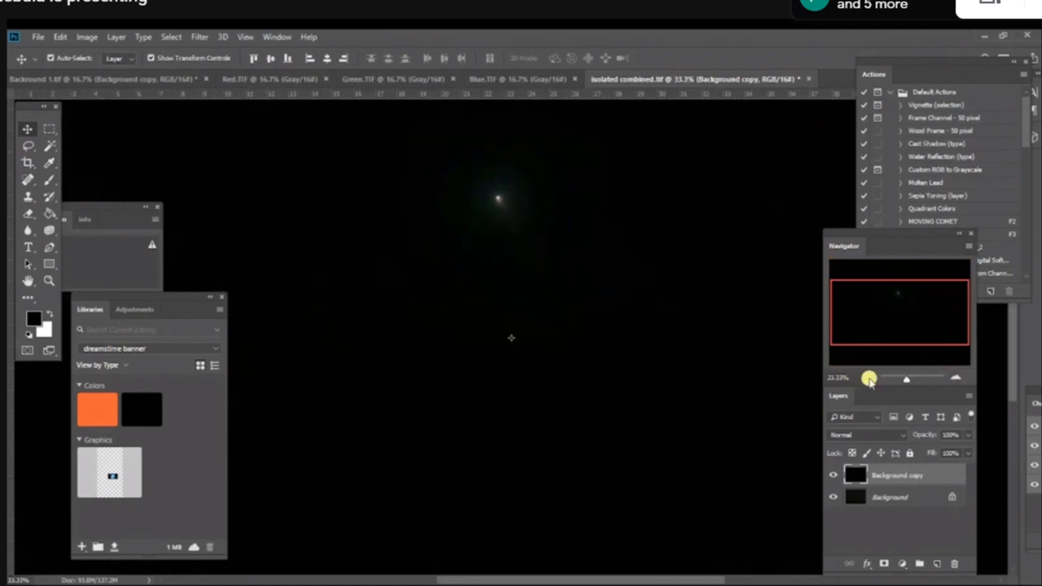
left_click(870, 380)
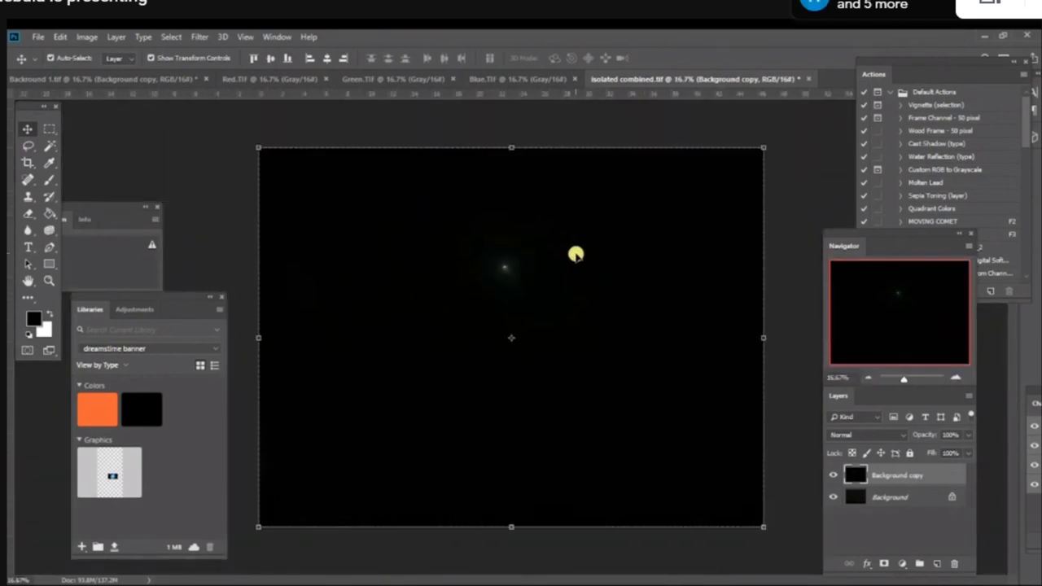
right_click(887, 475)
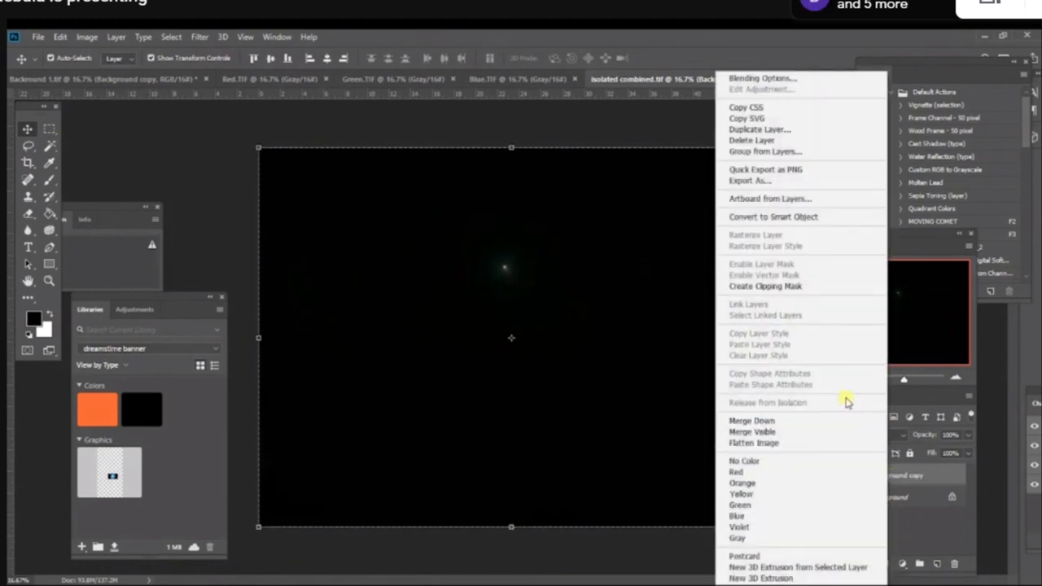
left_click(769, 129)
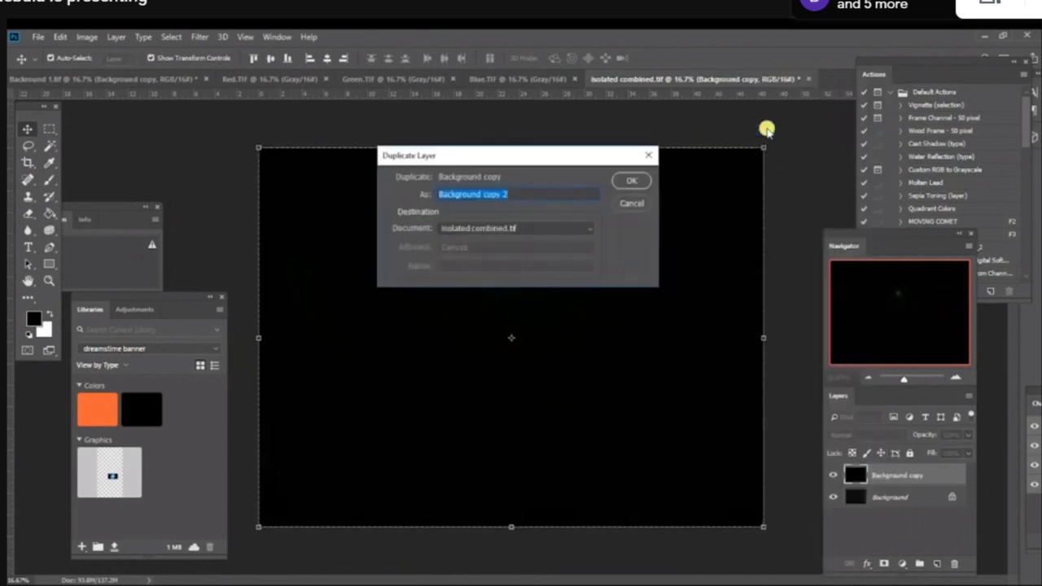
key("Return")
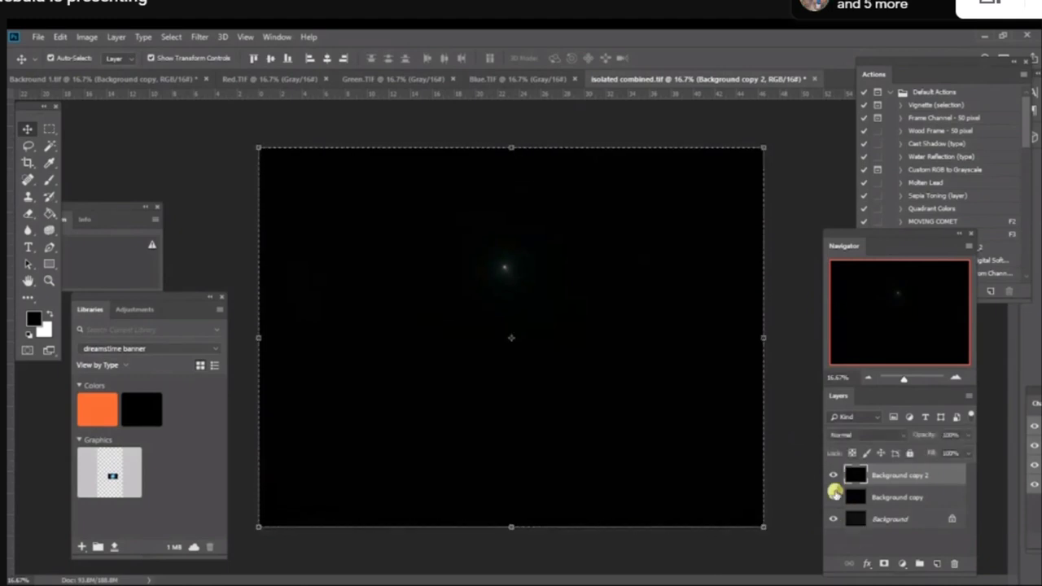
- Hide the Background copy layer and toggle Background copy 2 off and on to compare the cleaned comet with the original star trails
left_click(833, 515)
left_click(832, 476)
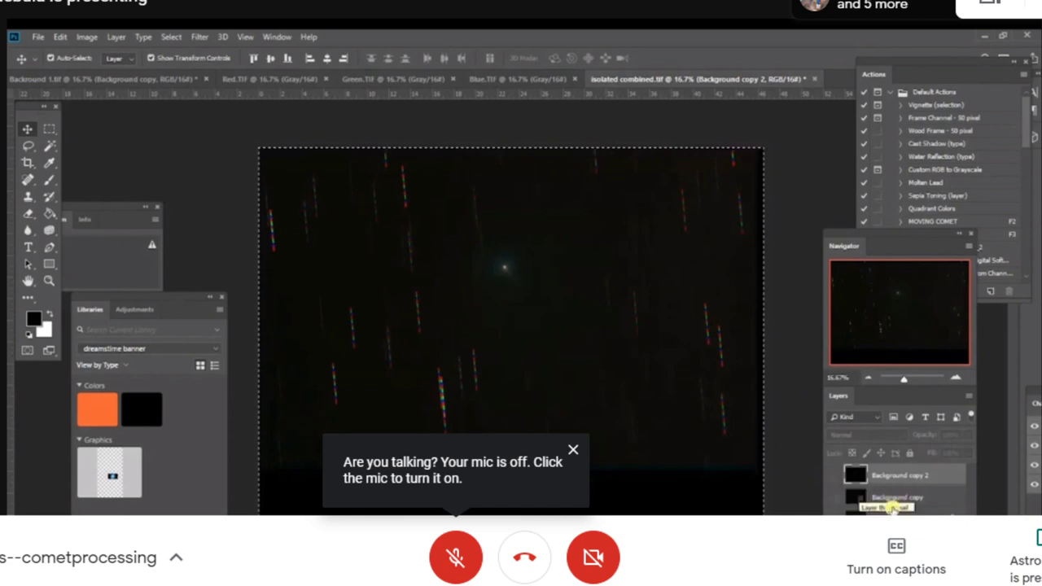
left_click(832, 475)
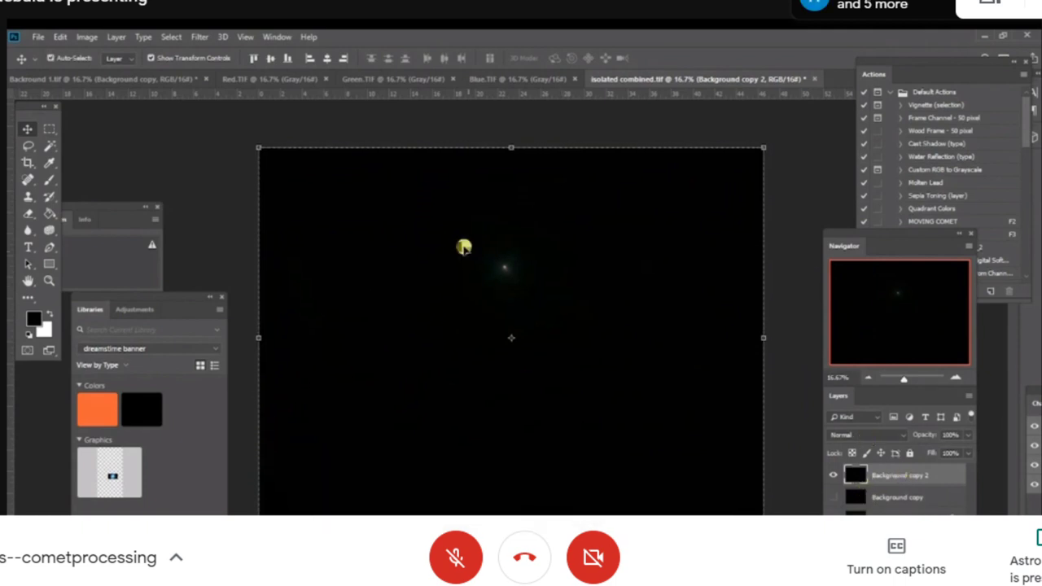
- Paste the cleaned comet image into Backround 1.tif above the star layer and set its blend mode to Screen
left_click(73, 80)
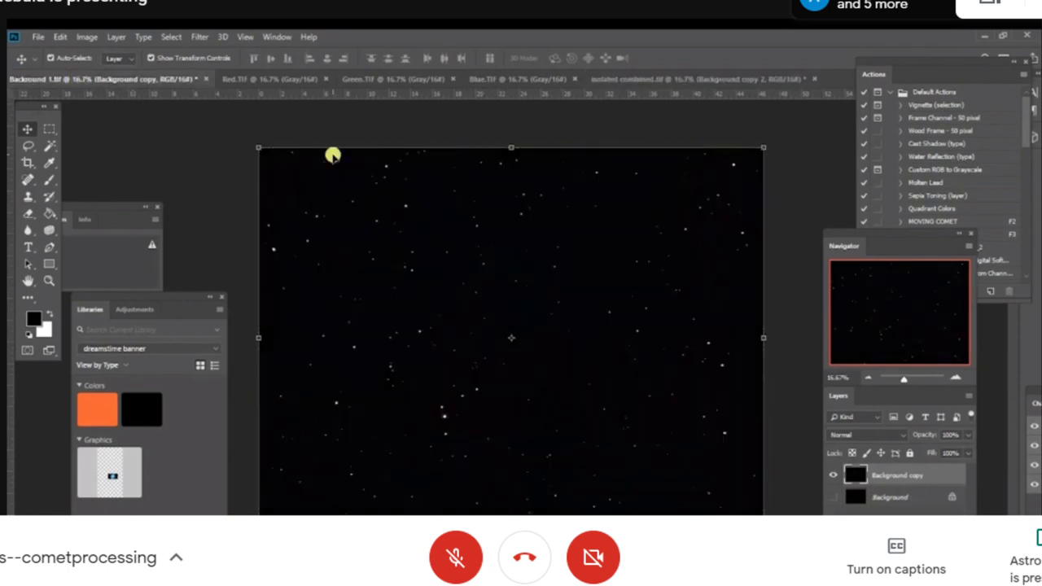
key("ctrl+v")
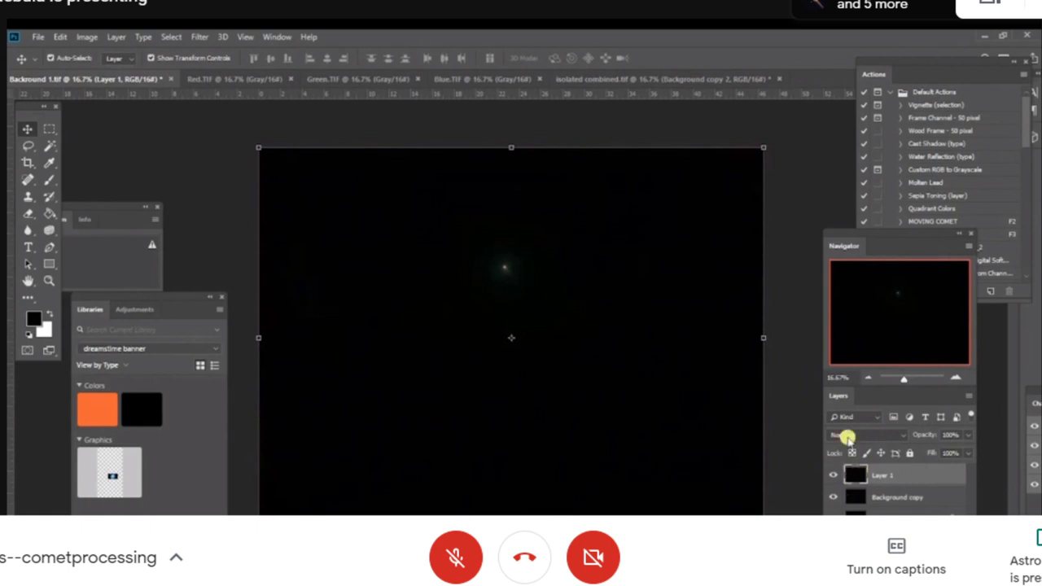
left_click(902, 437)
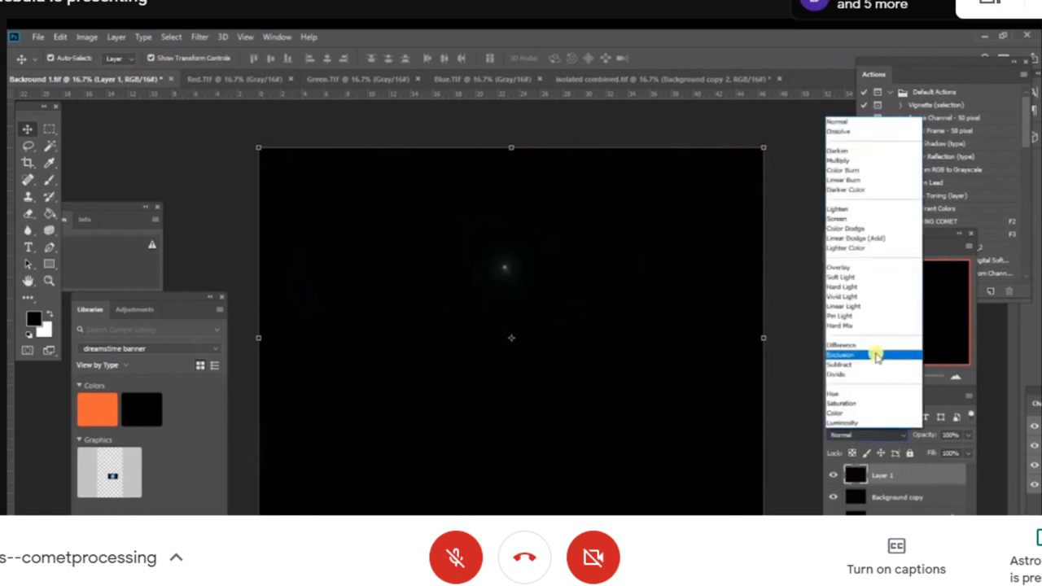
left_click(844, 218)
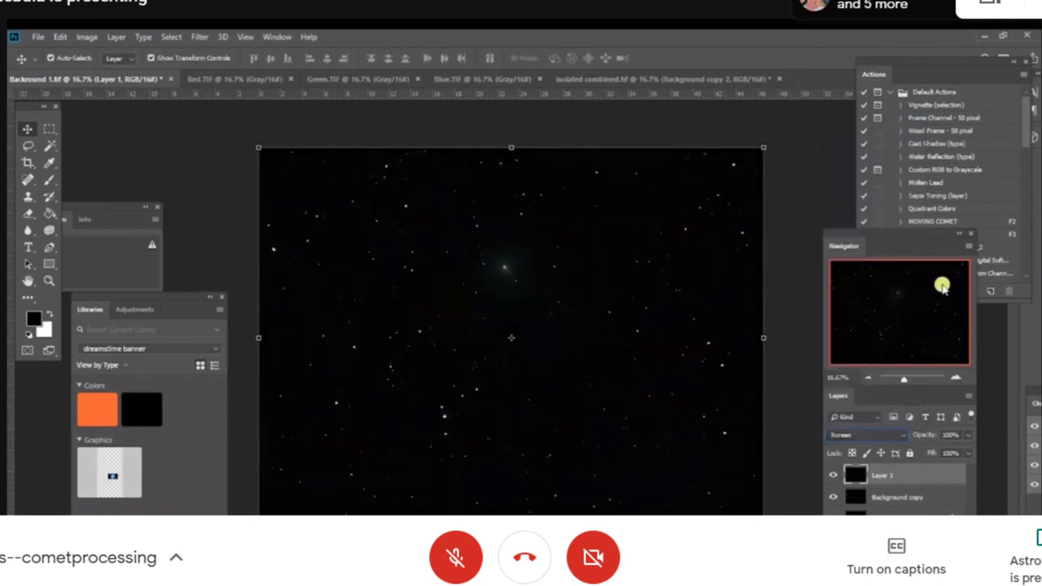
- Brighten the pasted comet layer with an upward RGB Curves adjustment, moving the curve point to input 106 and output 171
left_click(955, 377)
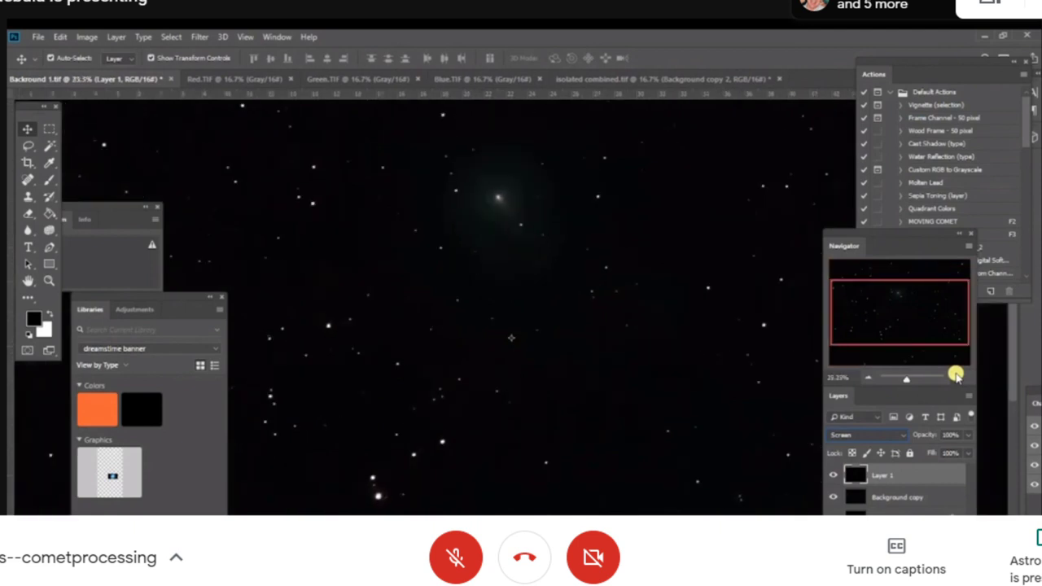
left_click(955, 377)
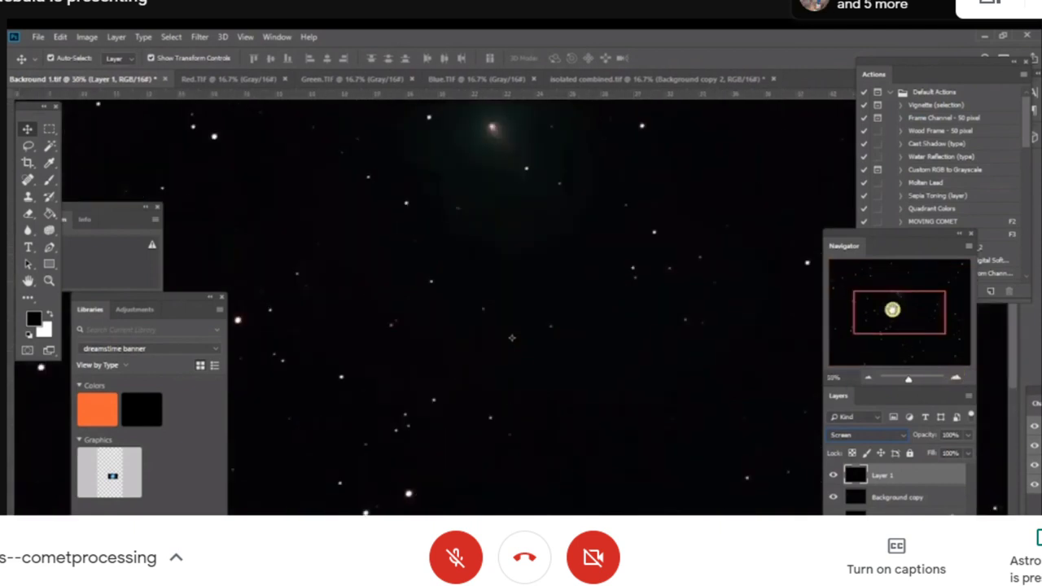
mouse_move(889, 305)
left_mouse_down()
mouse_move(890, 272)
mouse_move(895, 308)
left_mouse_up()
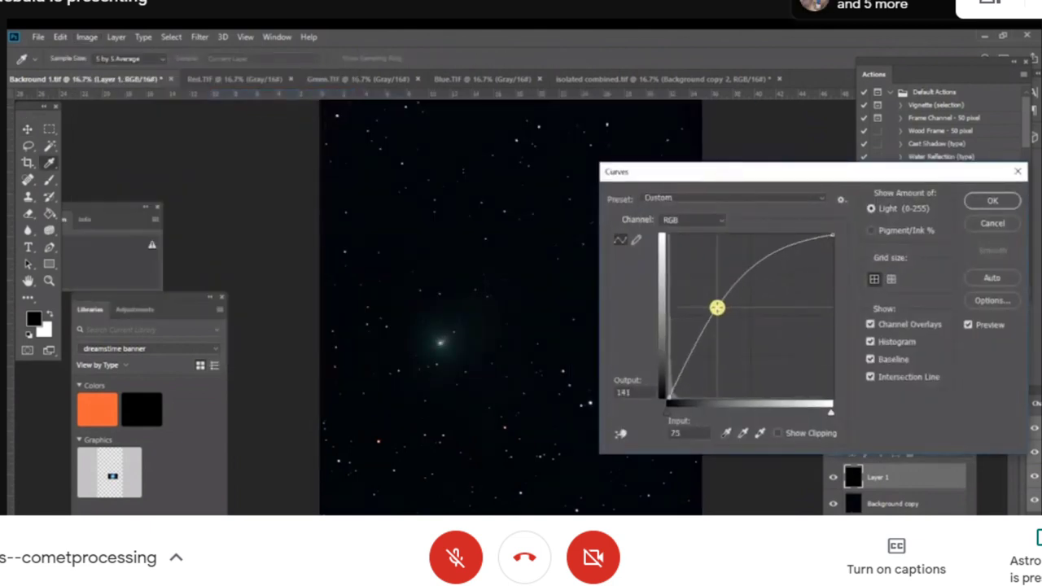
mouse_move(747, 278)
left_mouse_down()
mouse_move(747, 290)
mouse_move(738, 263)
mouse_move(737, 288)
left_mouse_up()
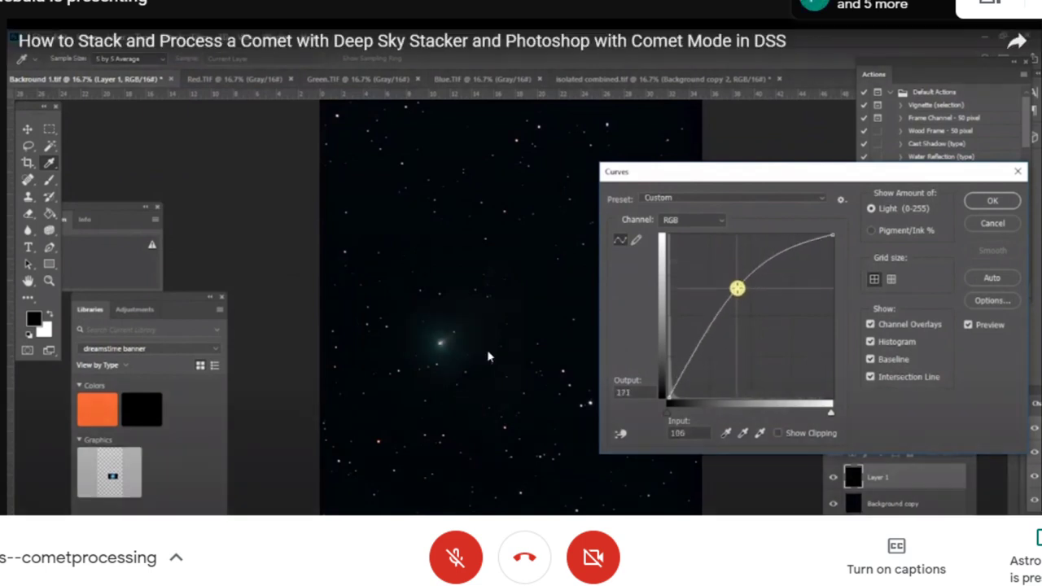